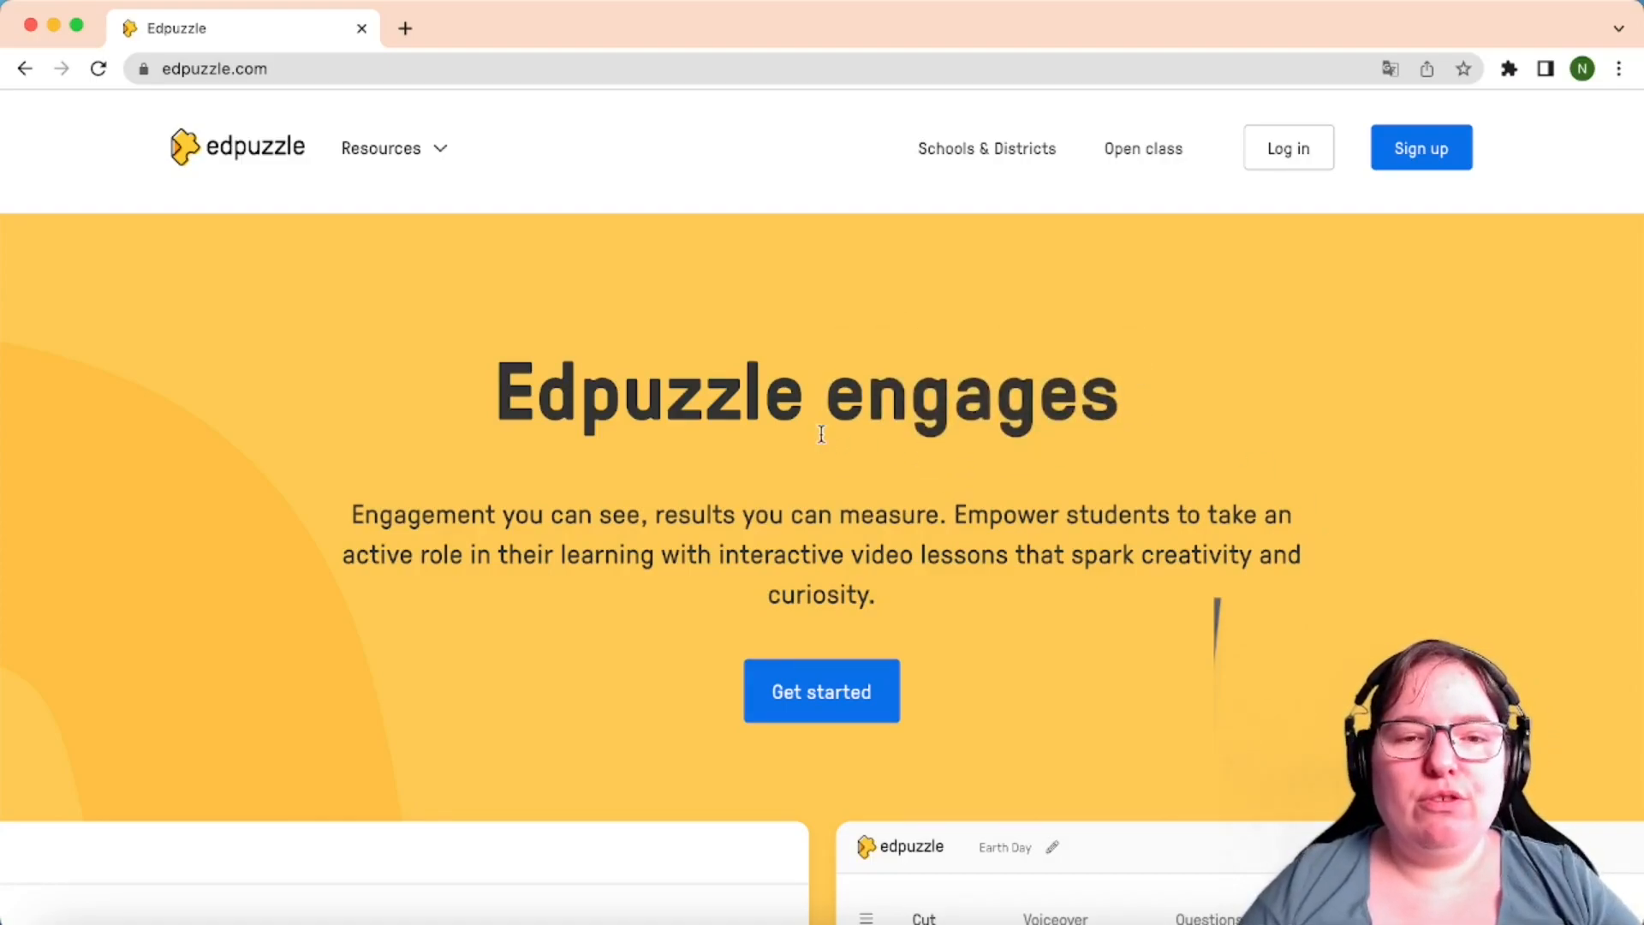
Start a teacher sign-up on edpuzzle.com with an Edpuzzle email account
left_click(125, 68)
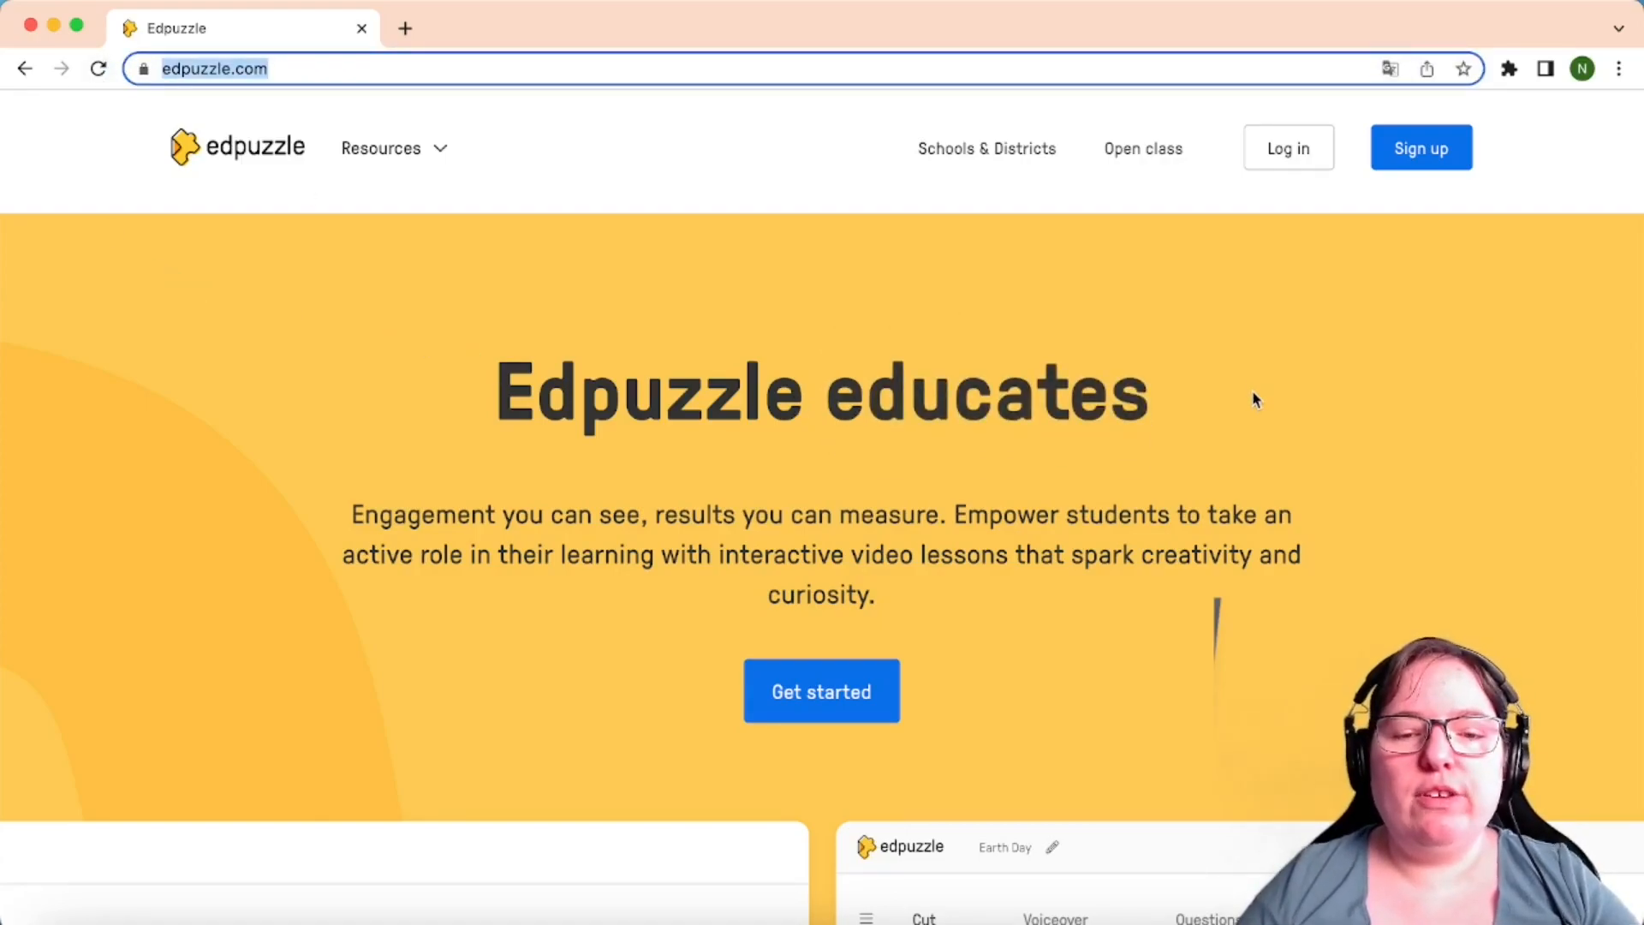
left_click(1435, 157)
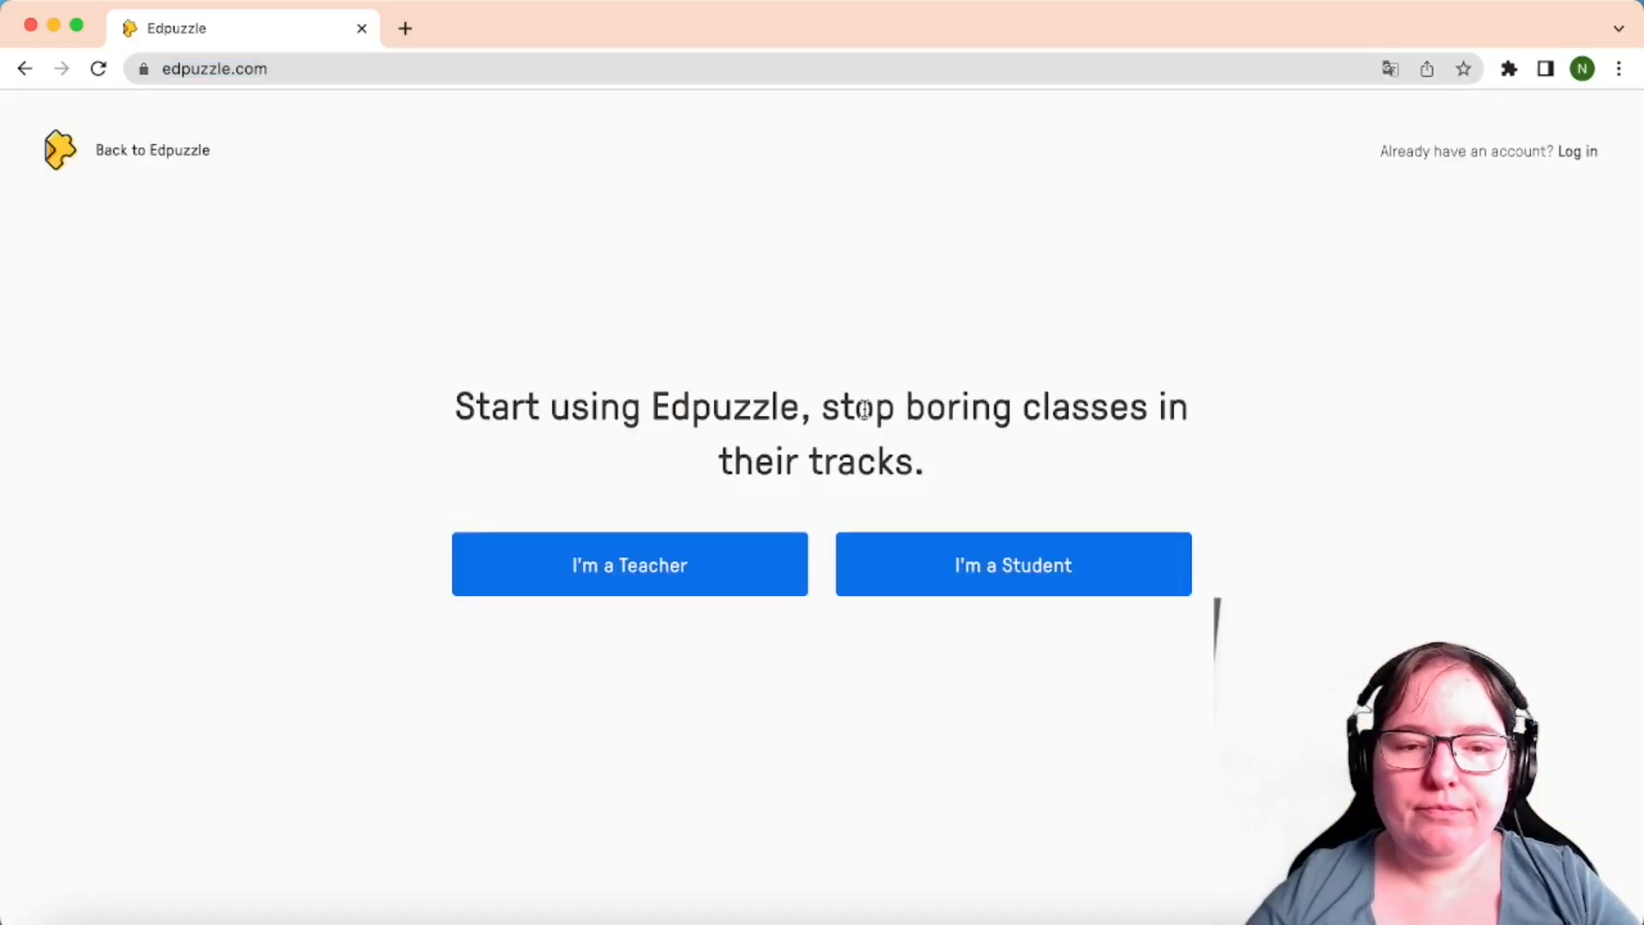
left_click(600, 585)
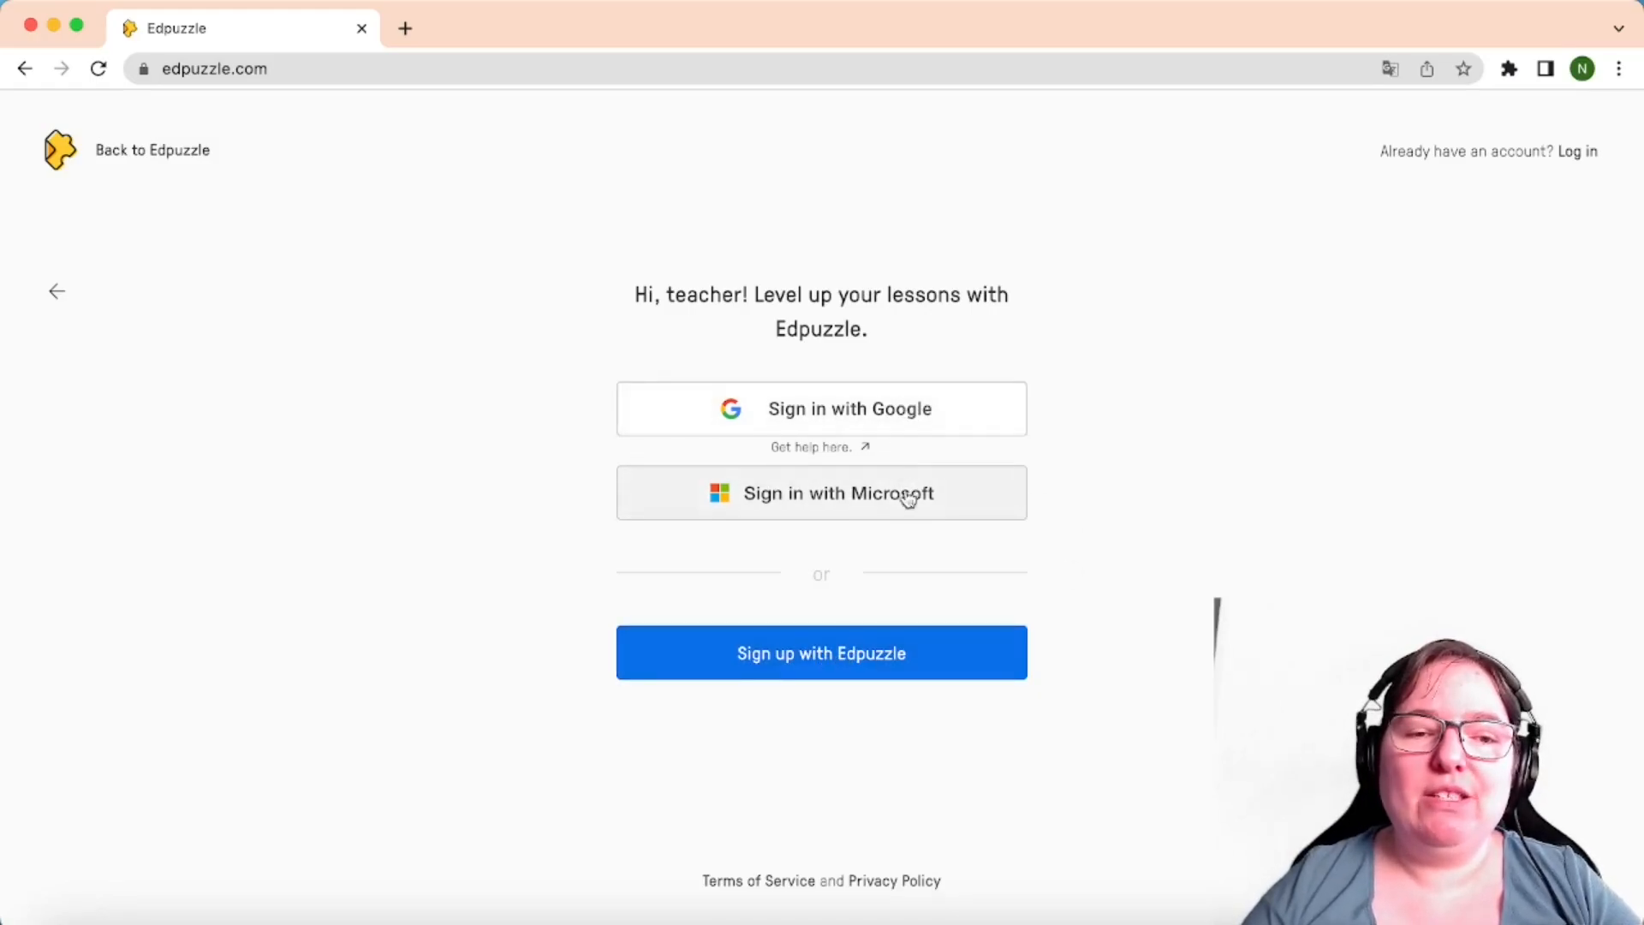
left_click(841, 664)
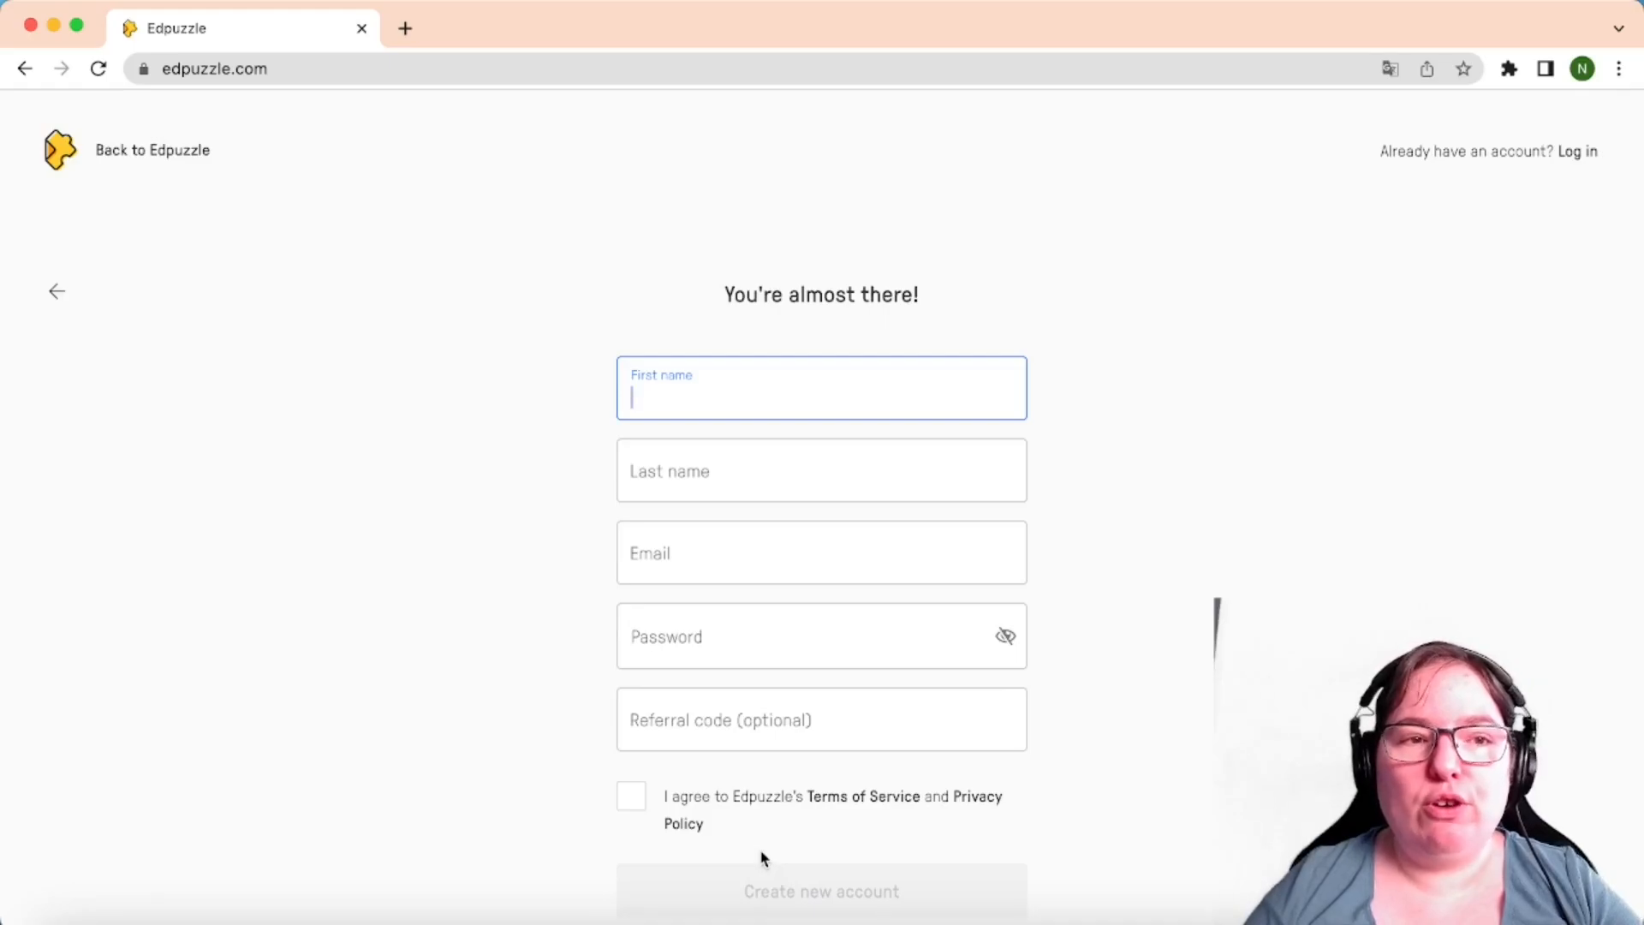
Log in as a teacher using the saved email suggestion and the account password
left_click(1581, 155)
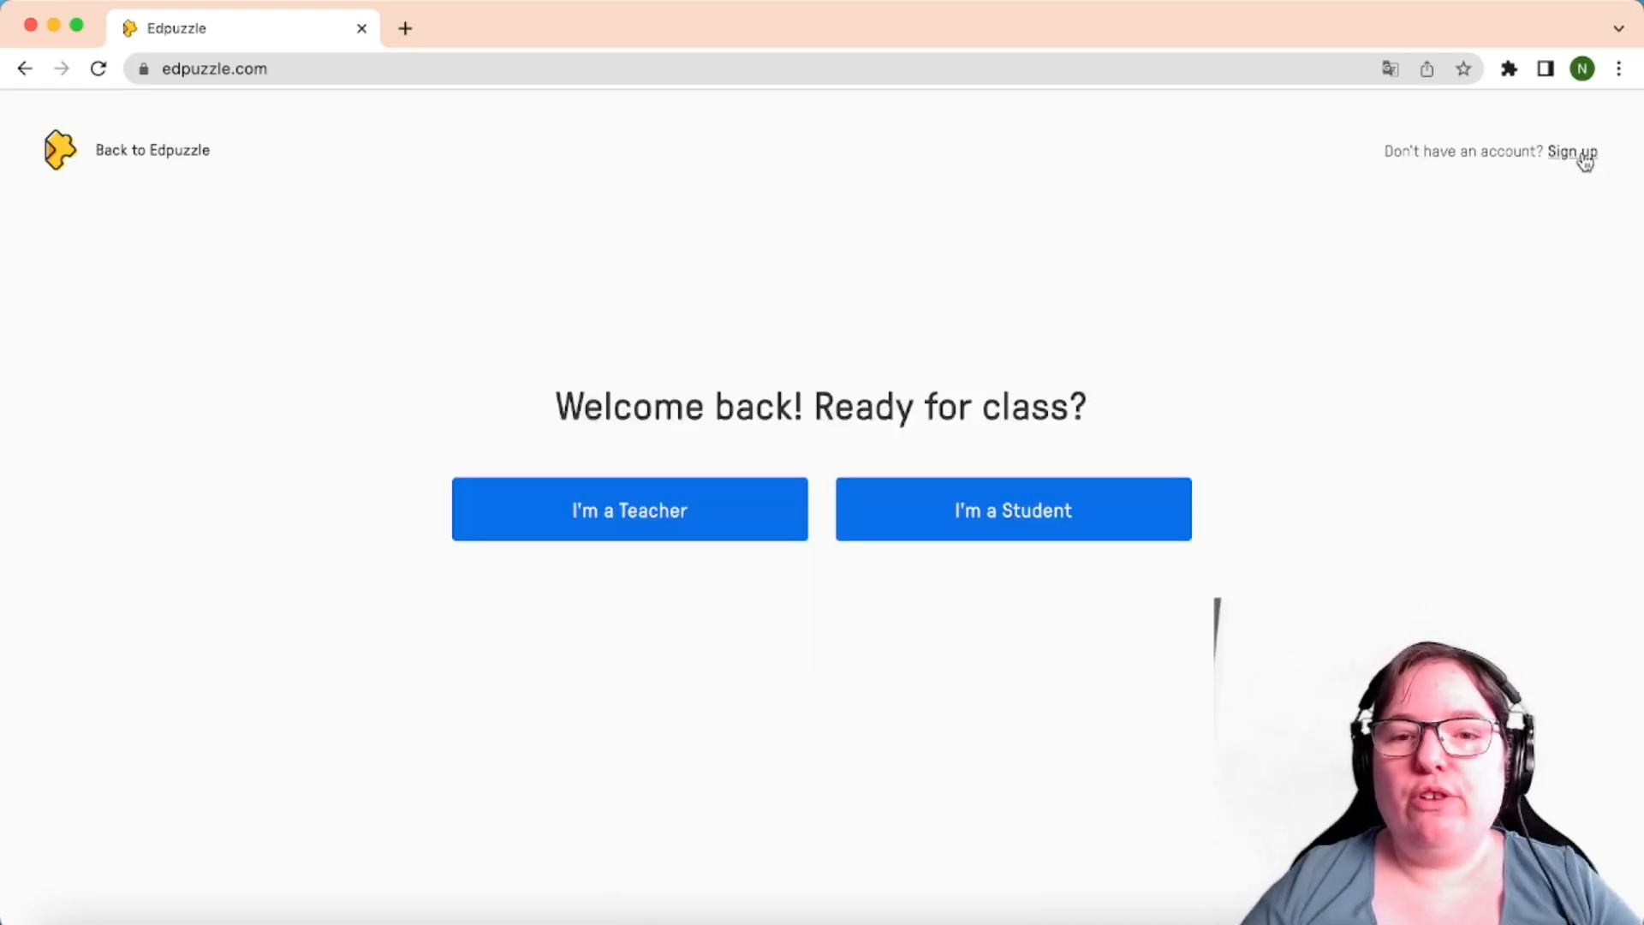
left_click(599, 529)
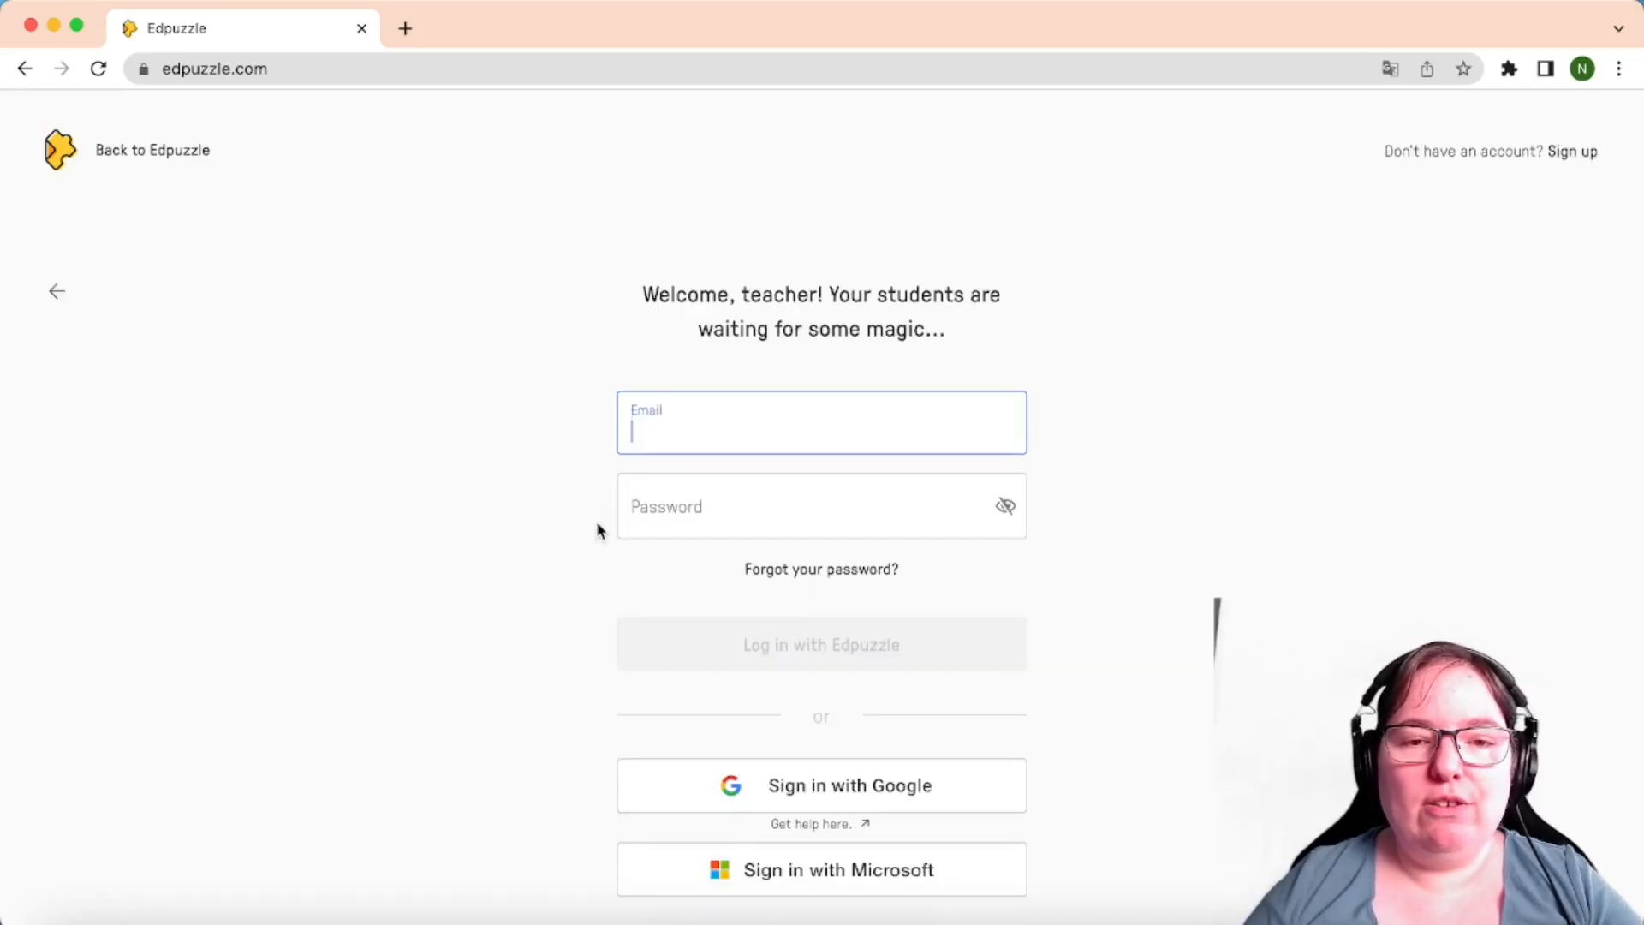
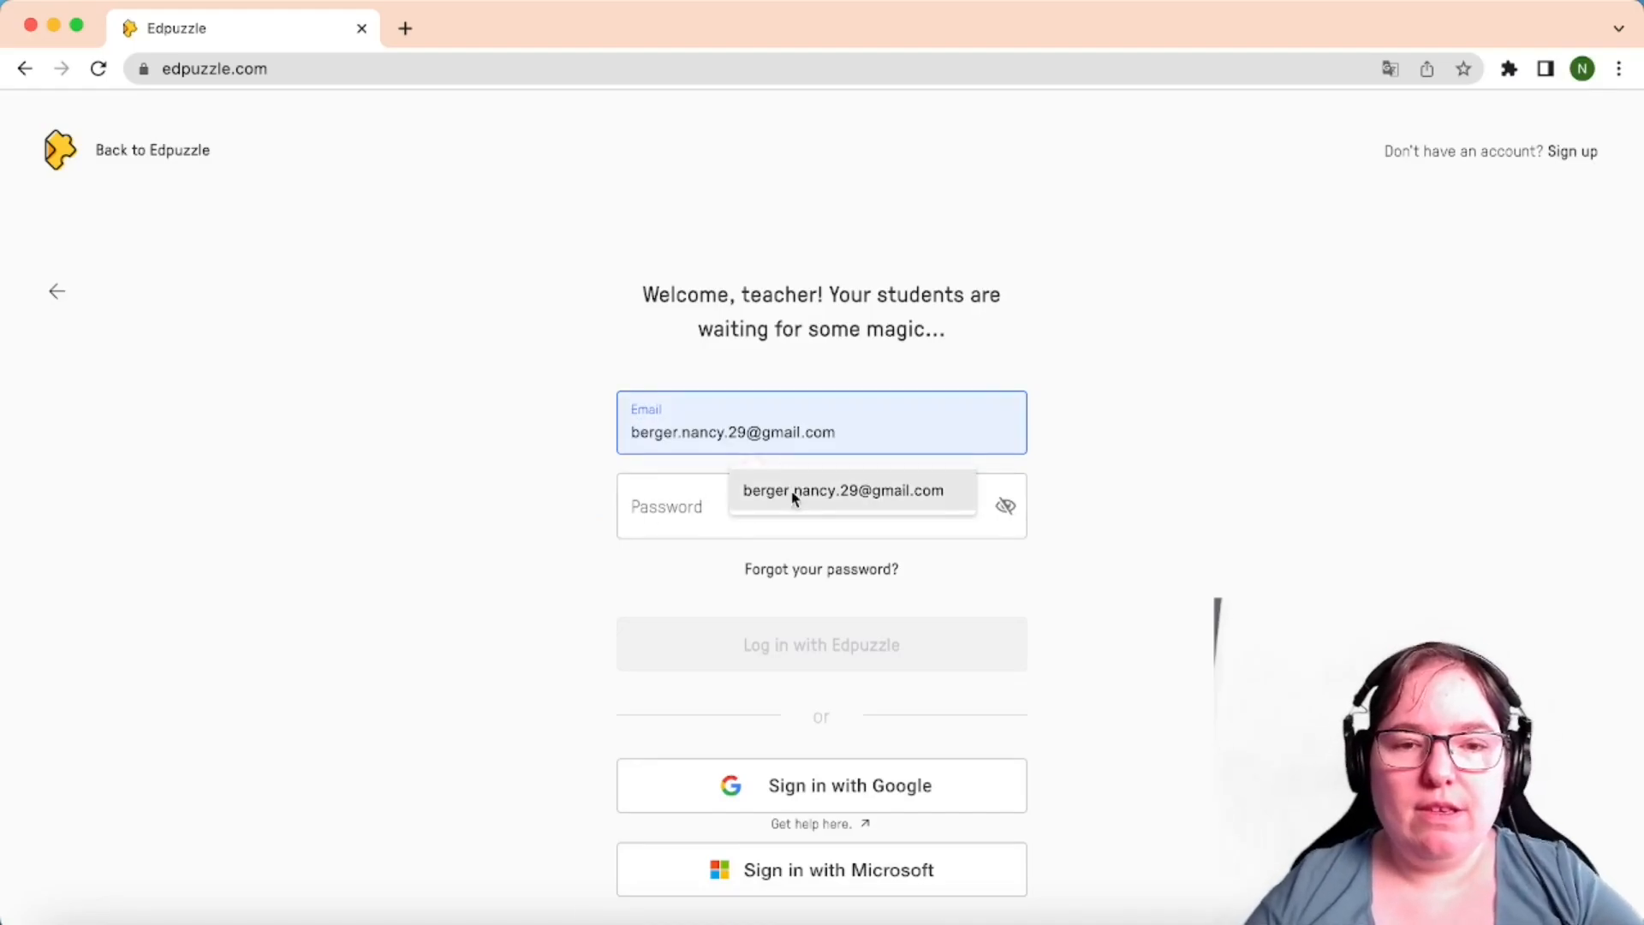
left_click(793, 492)
left_click(734, 503)
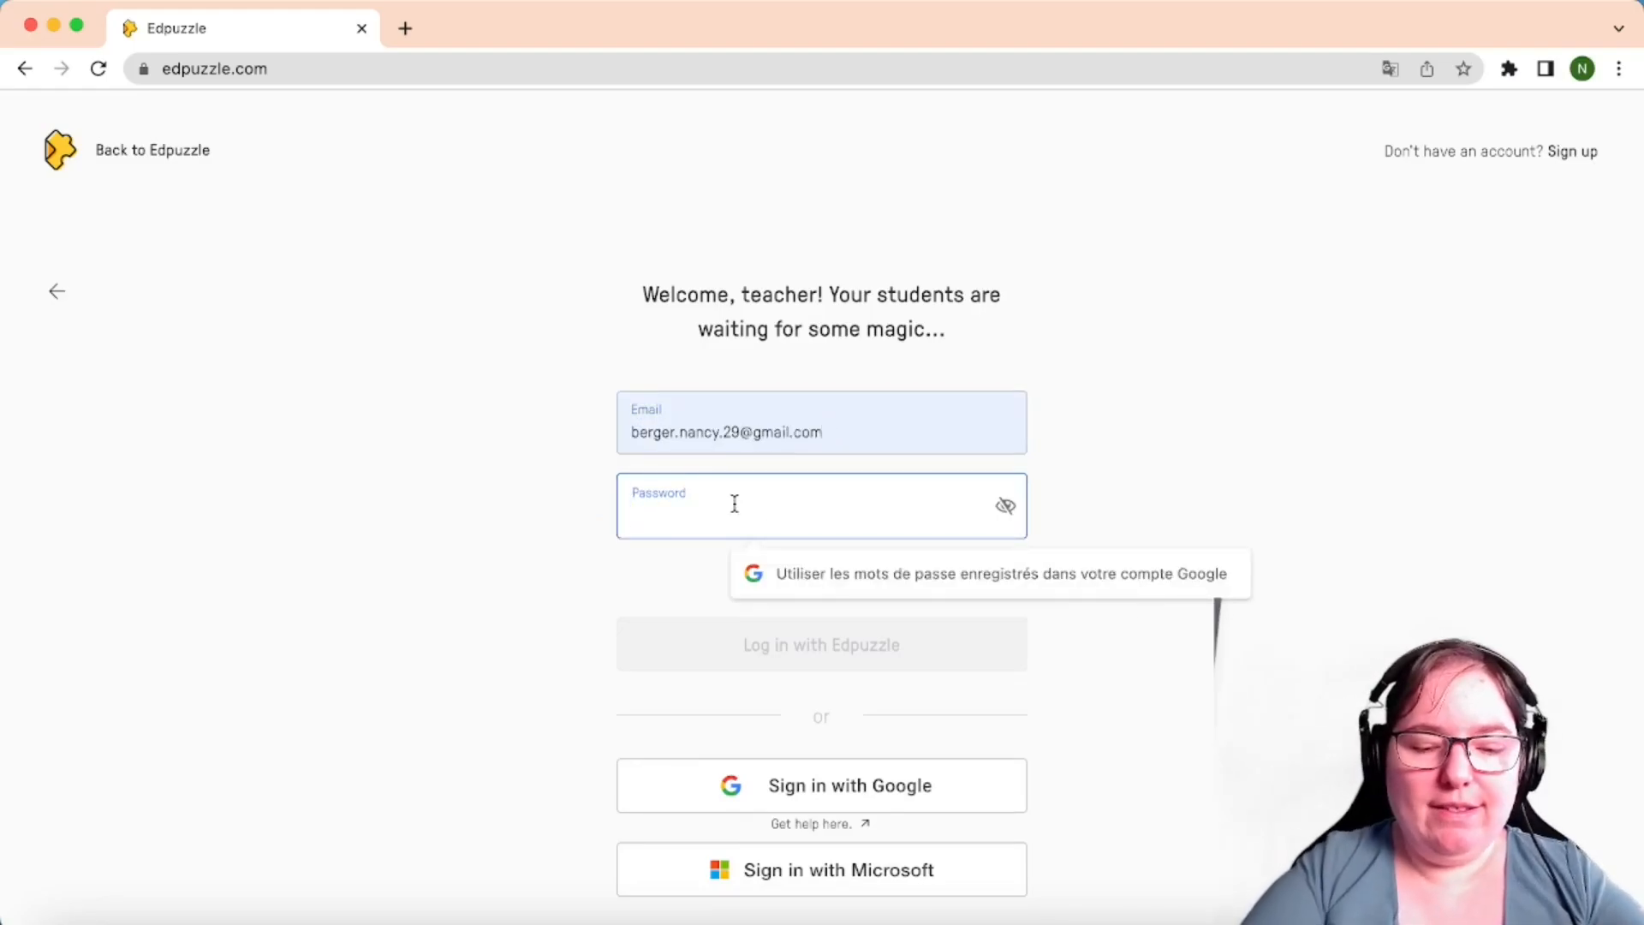
type("***")
key("Return")
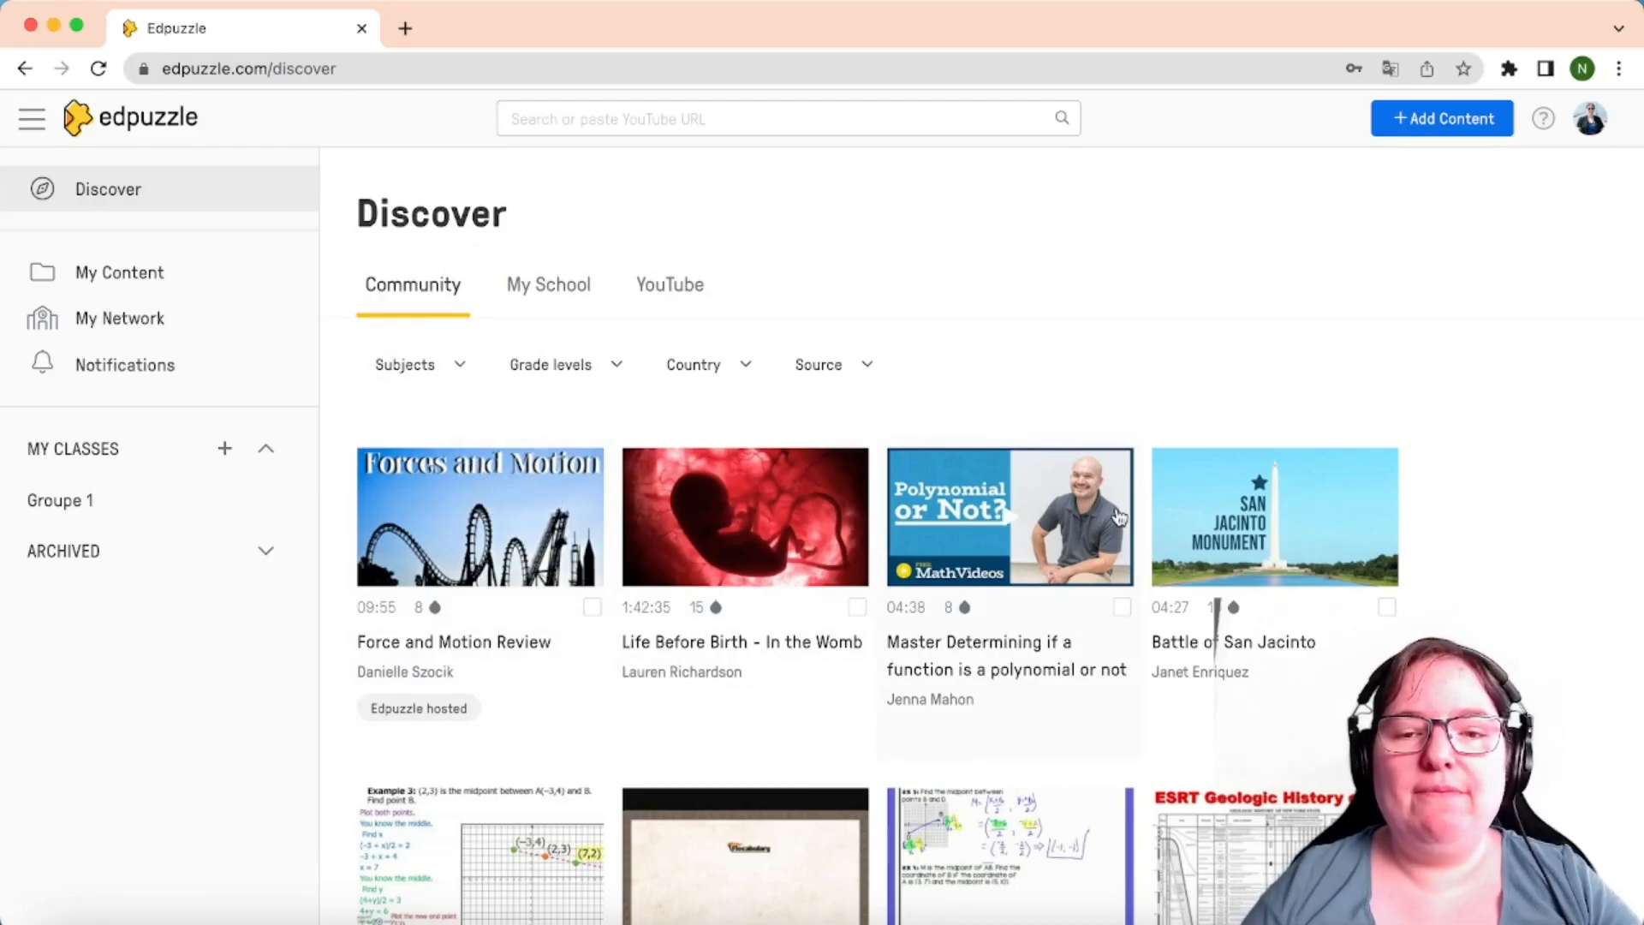
Scroll through the Community lessons, then switch Discover to YouTube channel videos
scroll(1118, 514, "down", 15)
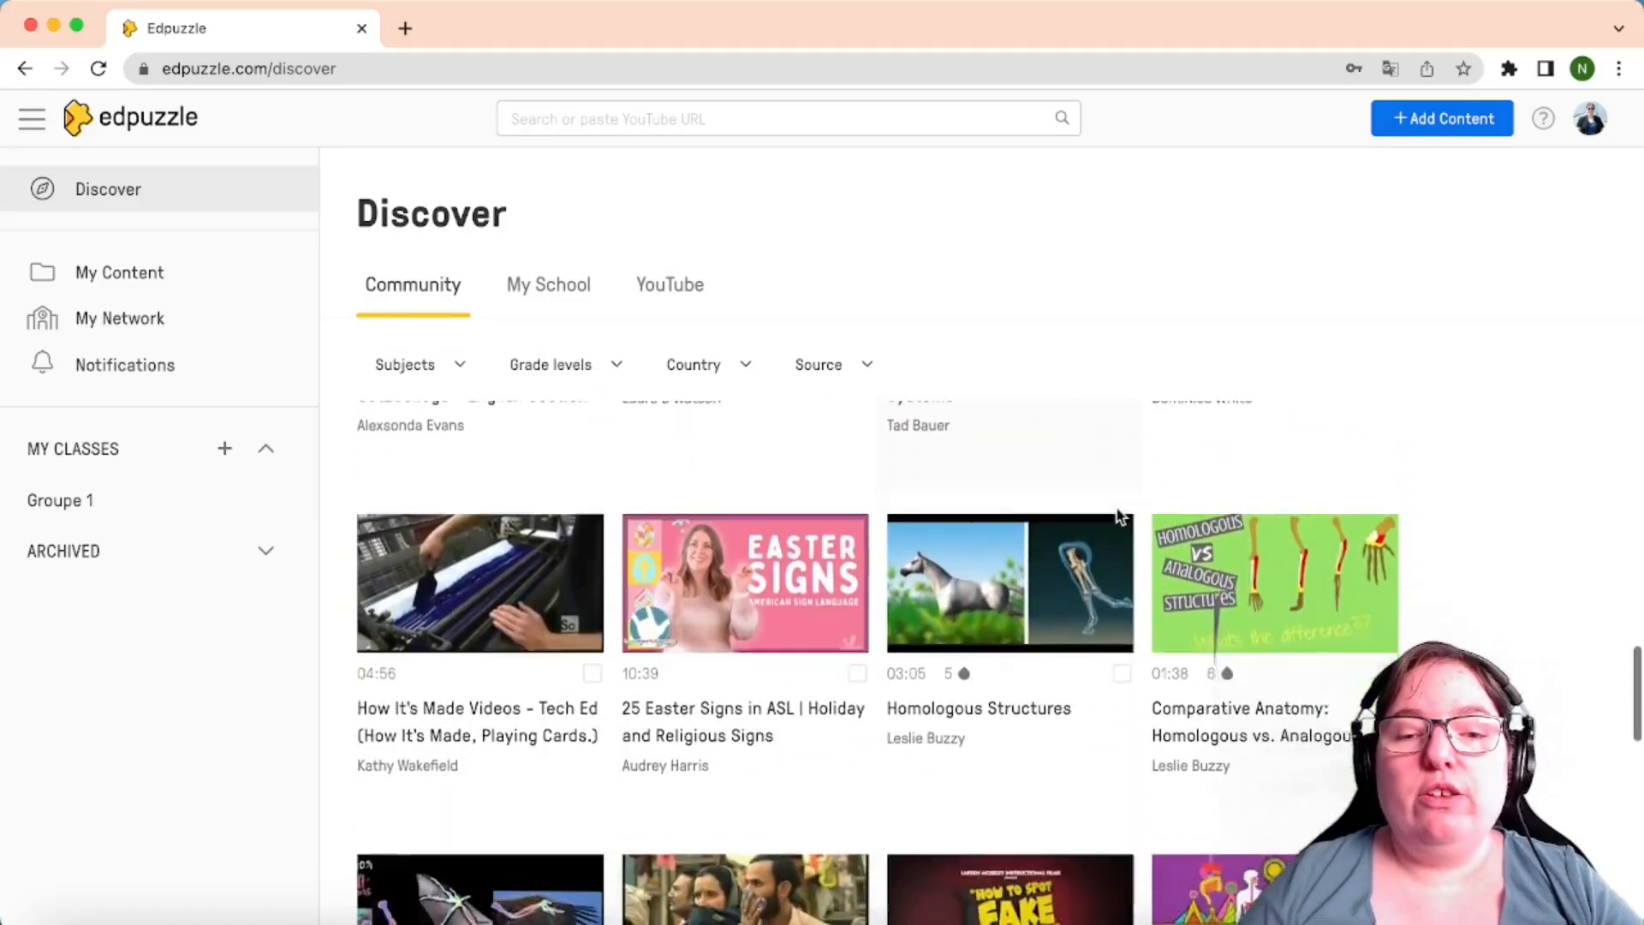
scroll(1117, 515, "down", 2)
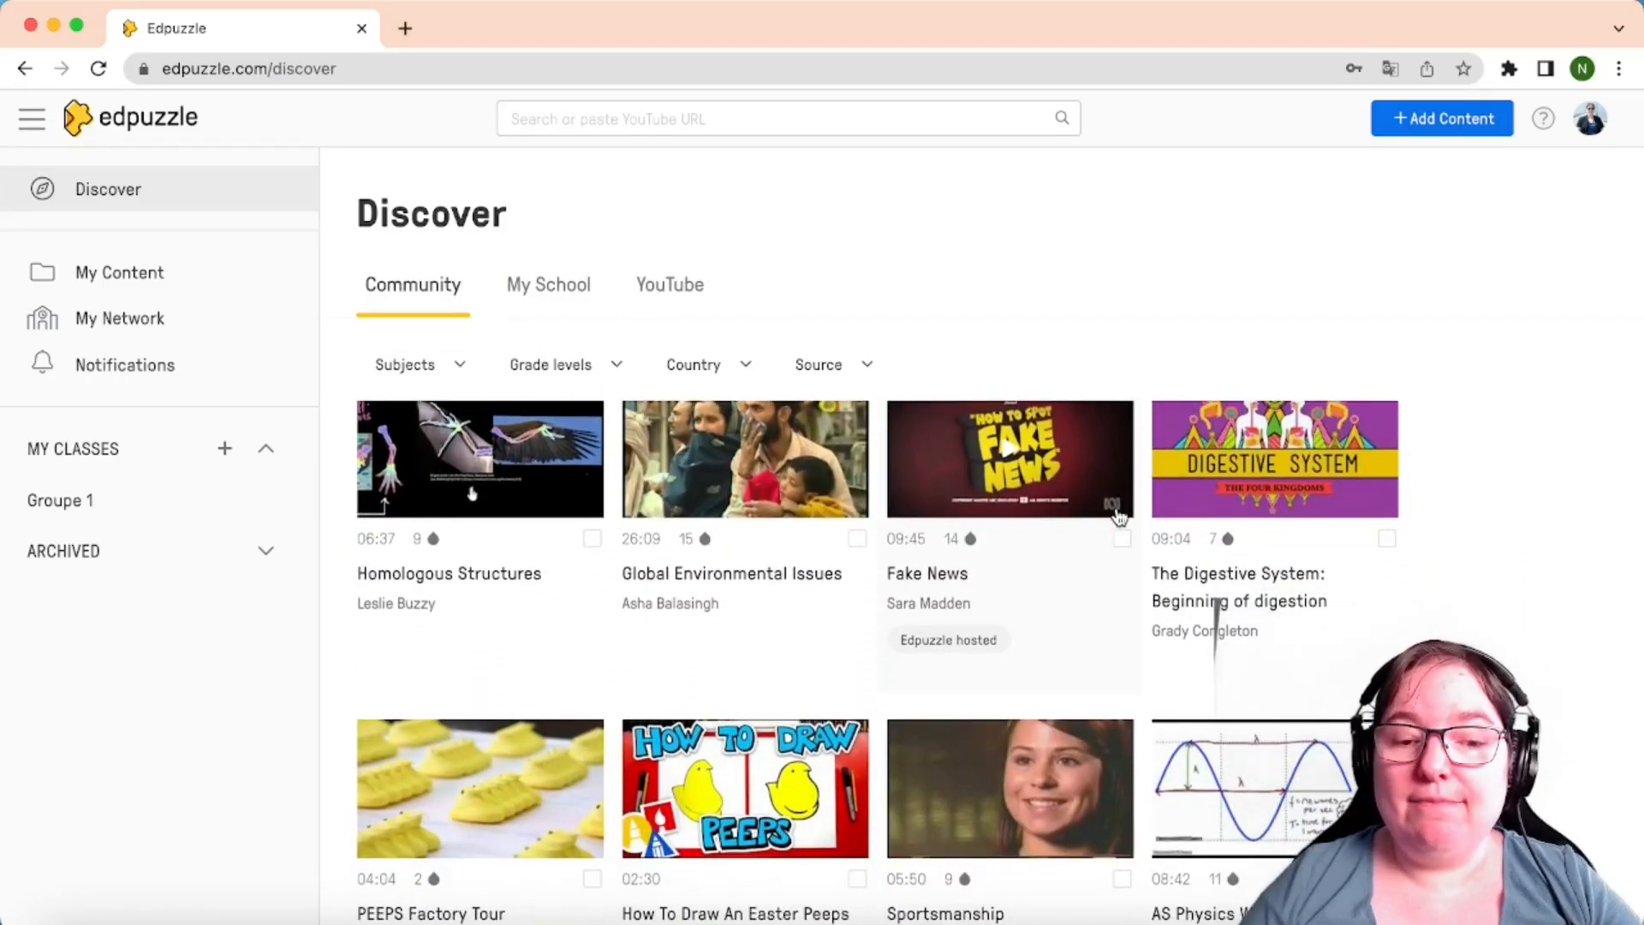
scroll(1119, 515, "up", 15)
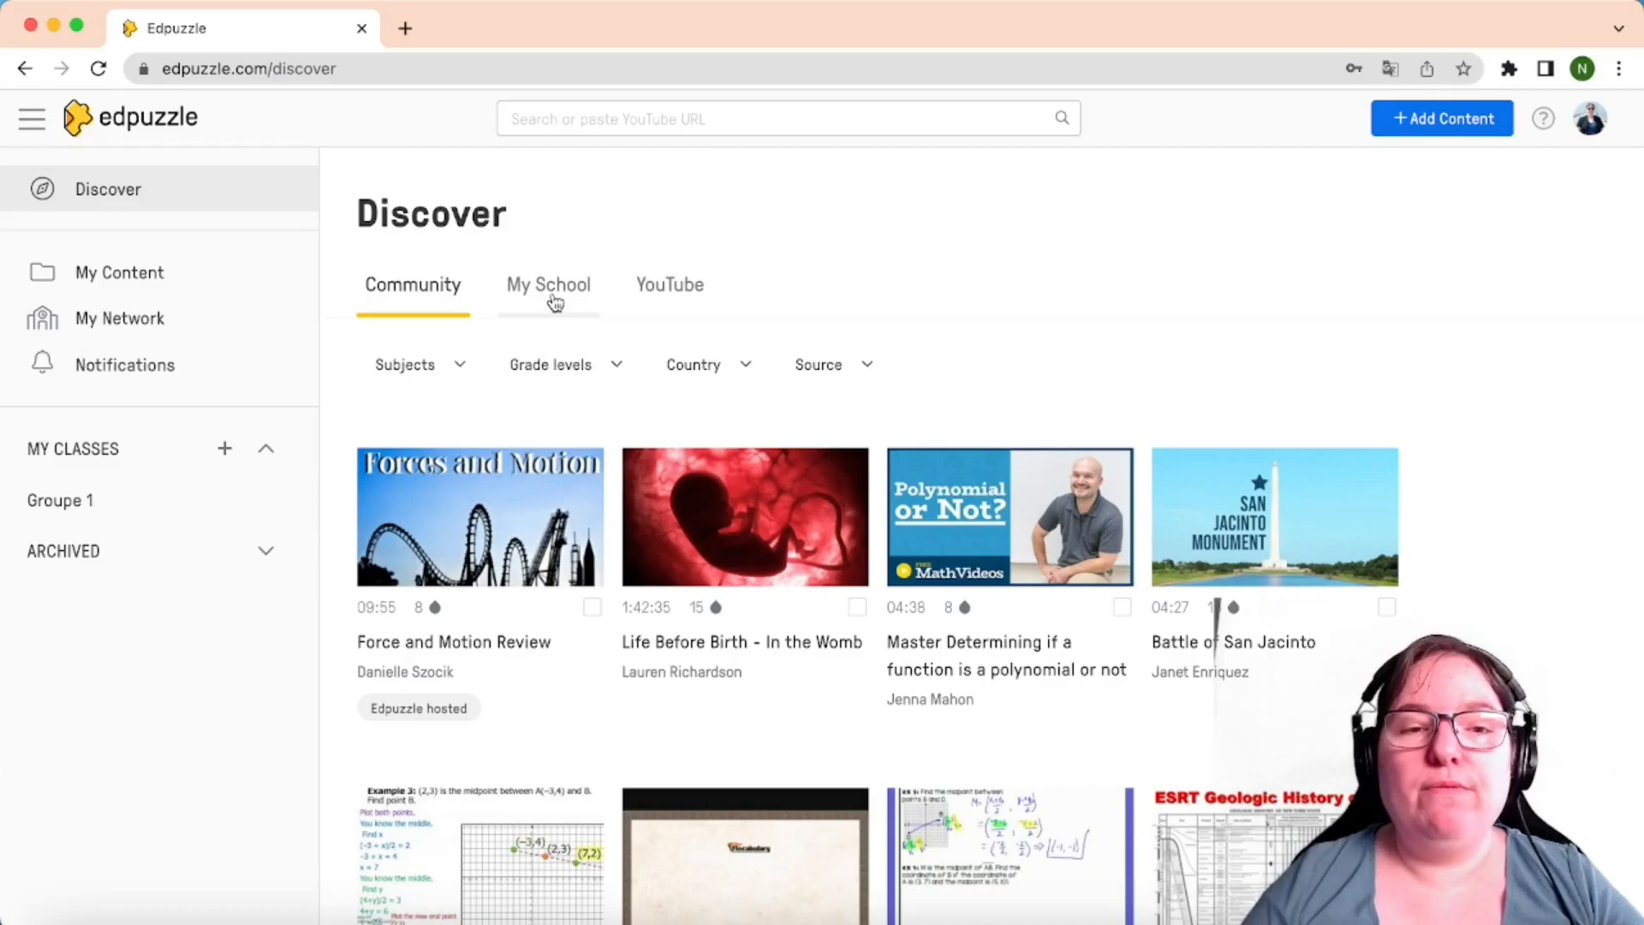
left_click(695, 297)
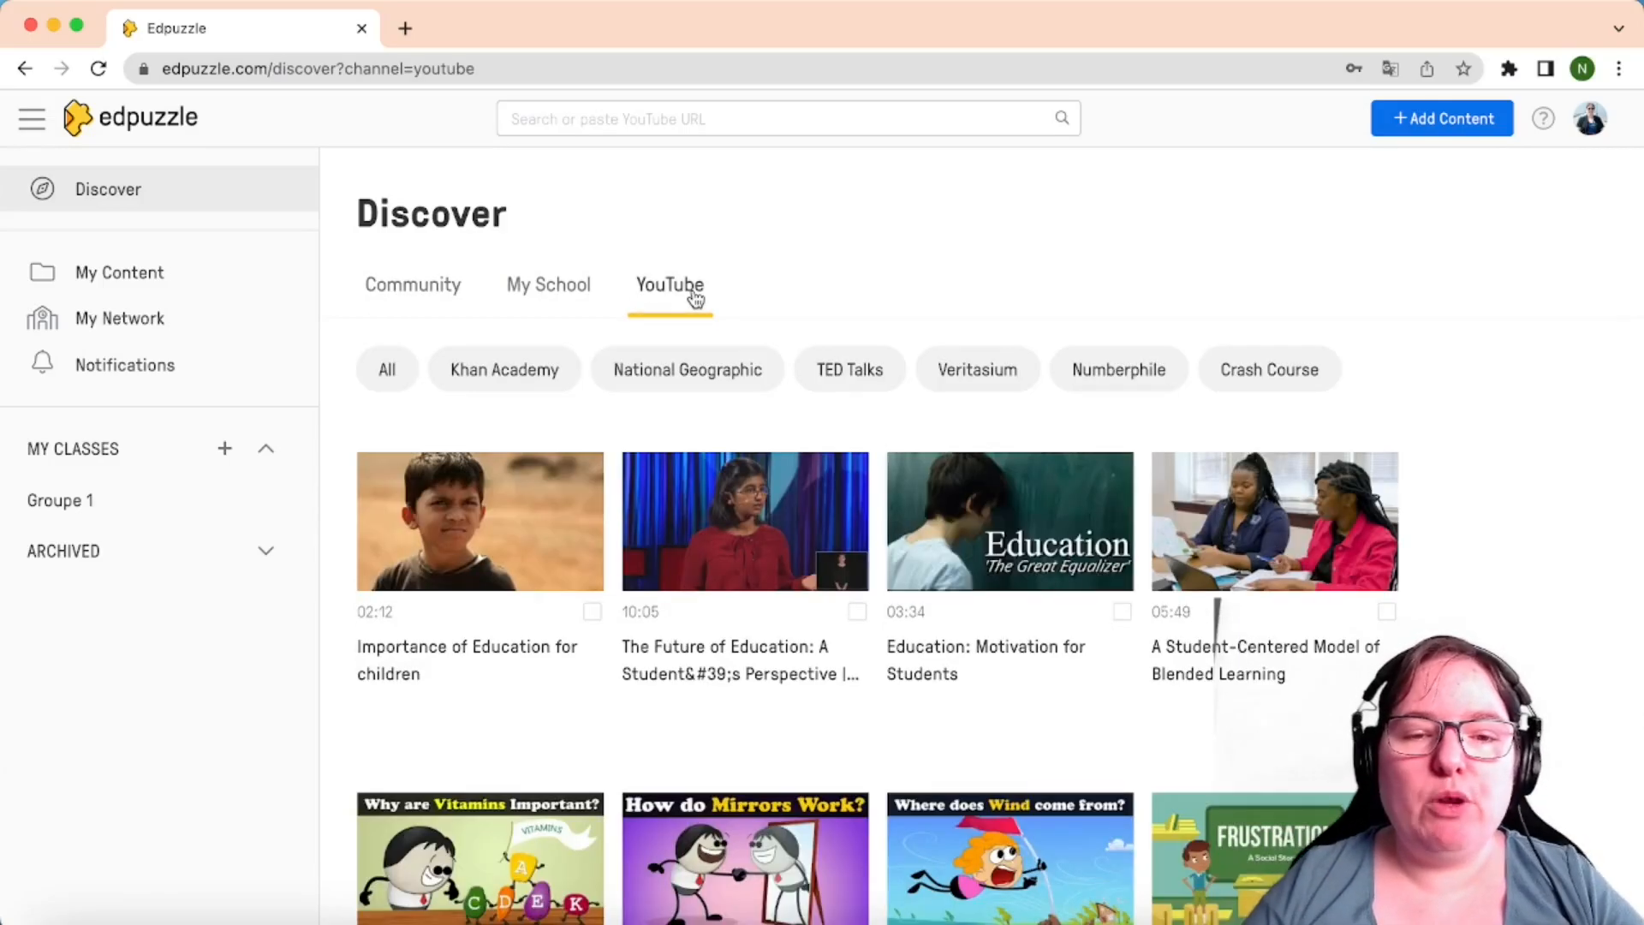
scroll(1255, 641, "down", 7)
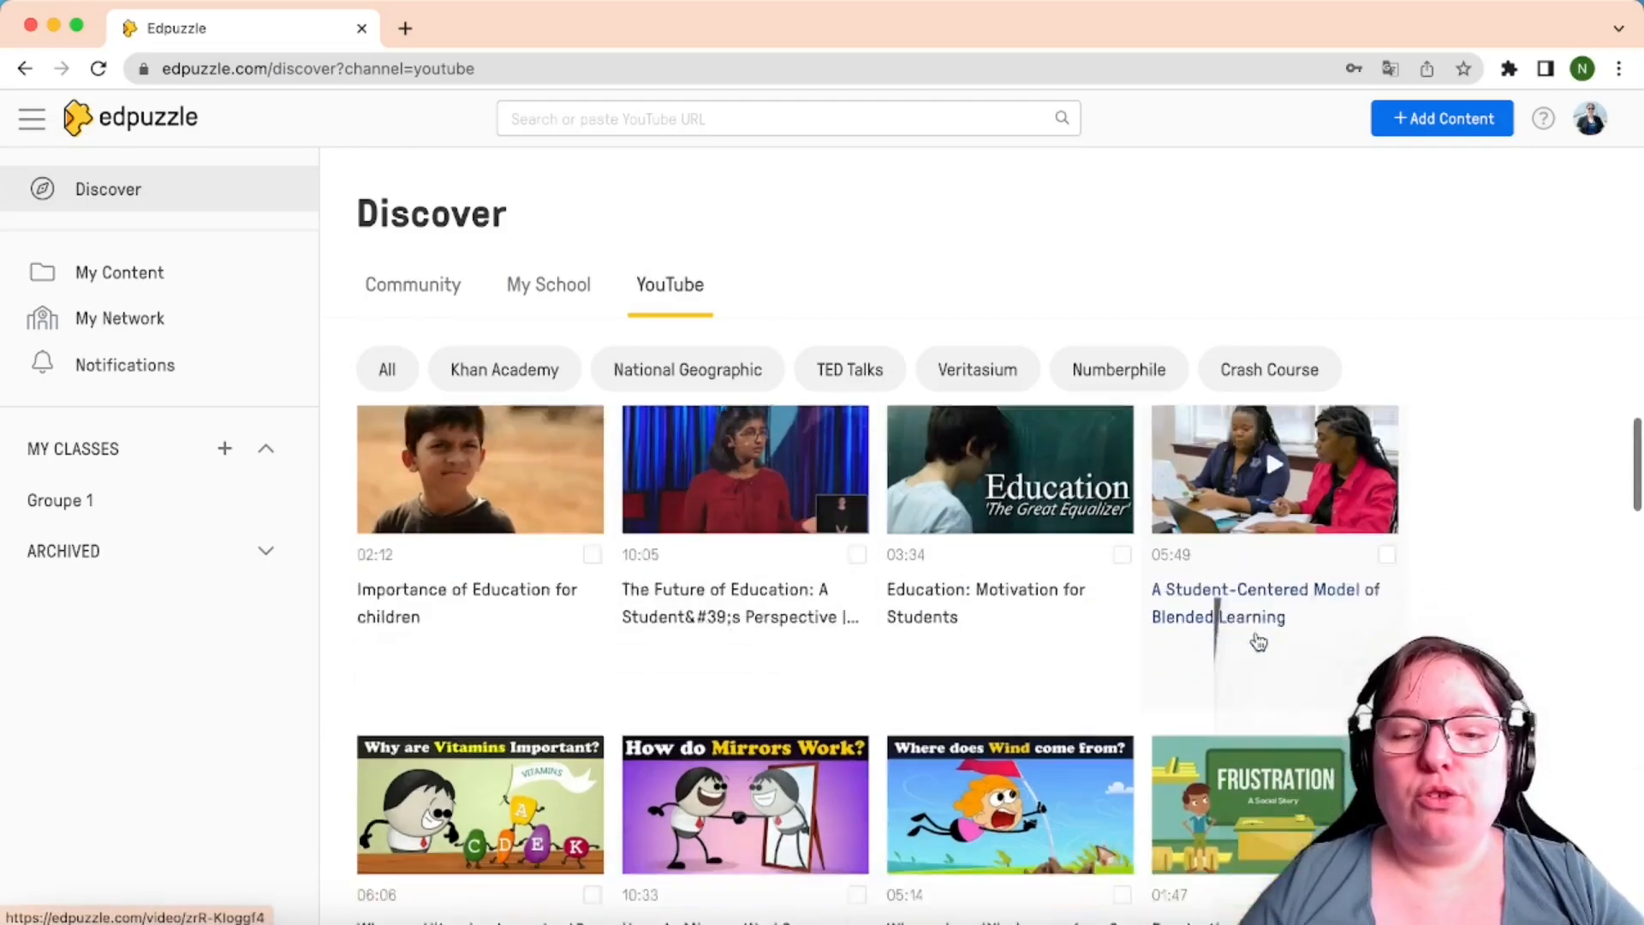
scroll(1258, 641, "up", 11)
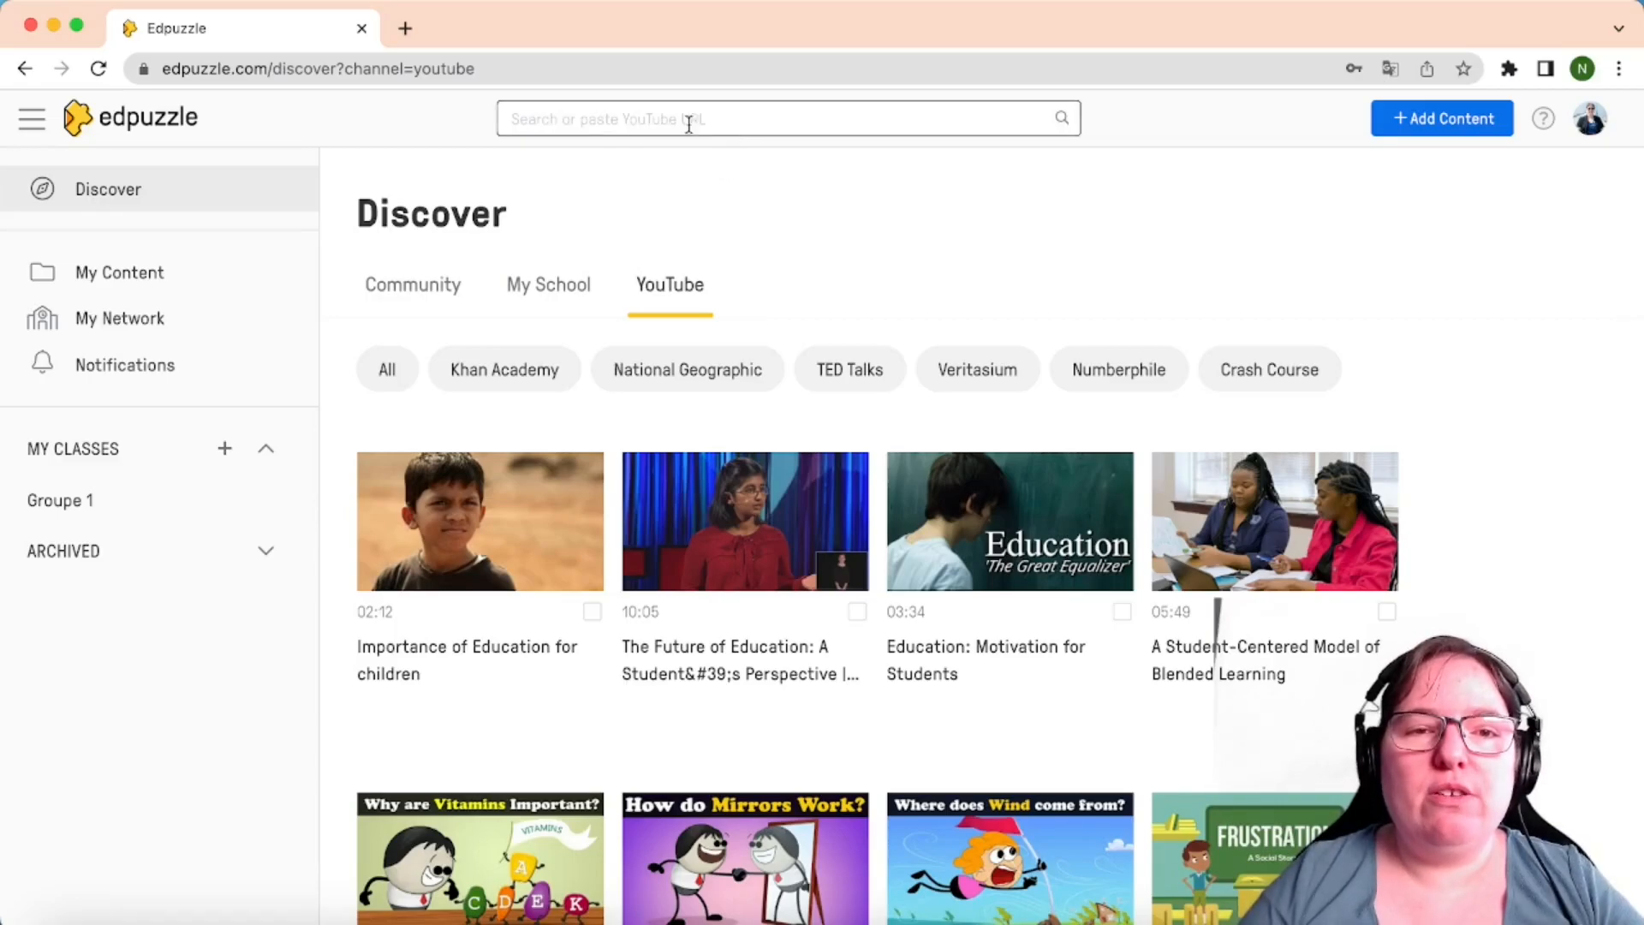
Search the saved YouTube link to open 'Présentation de l'outil VAMO3D' for editing
left_click(549, 119)
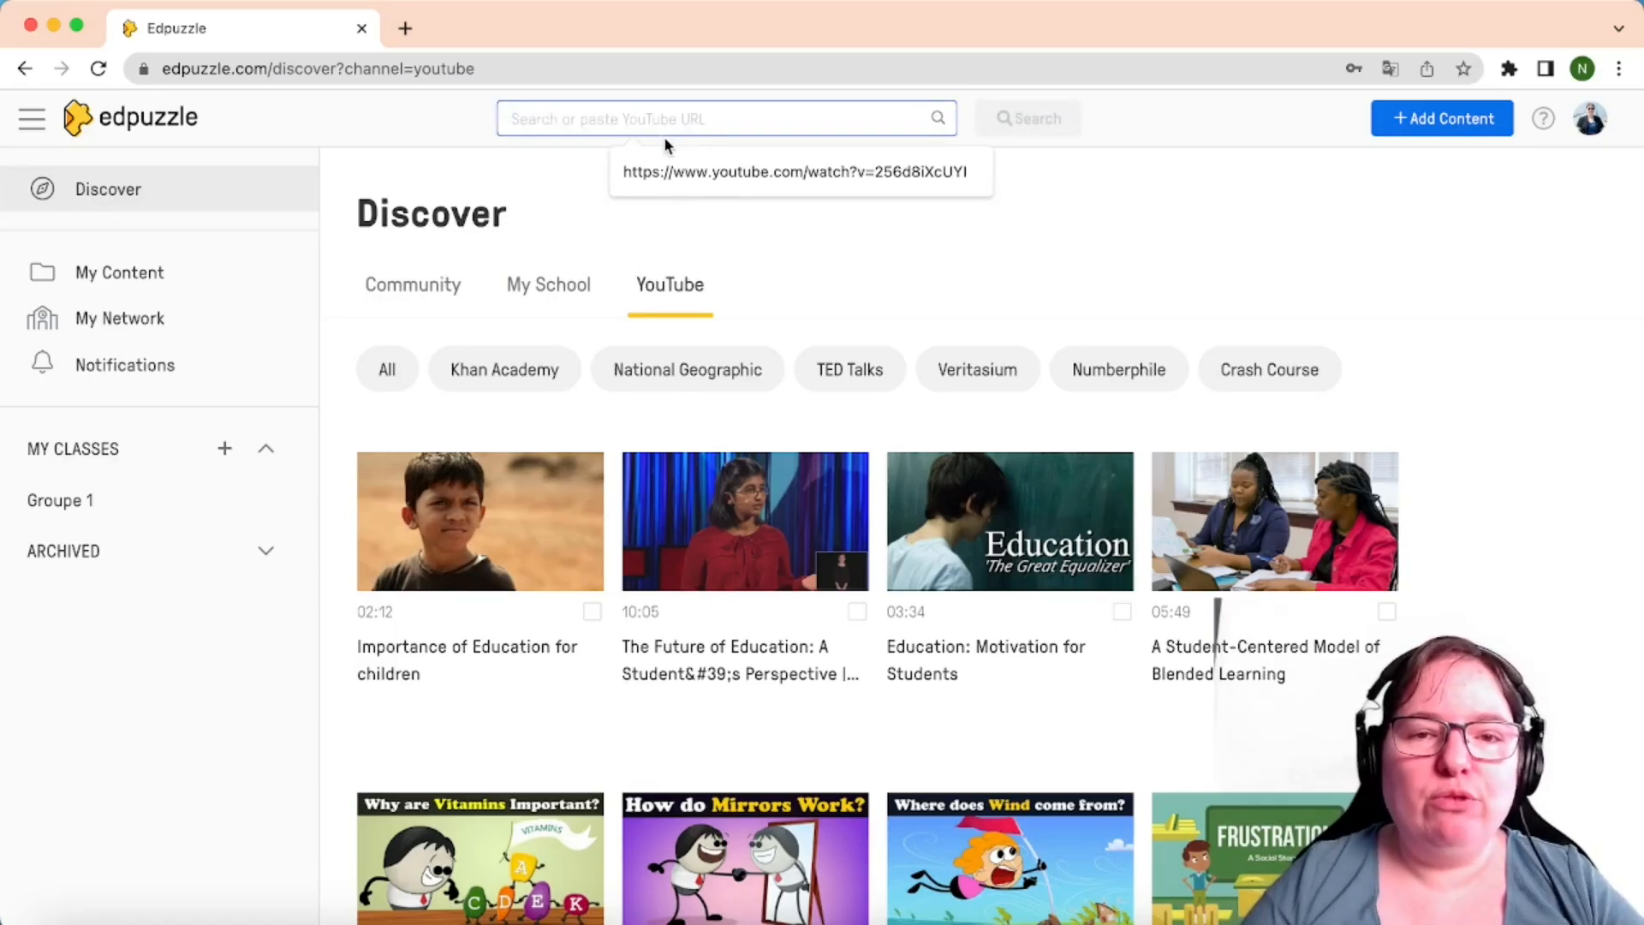
left_click(730, 176)
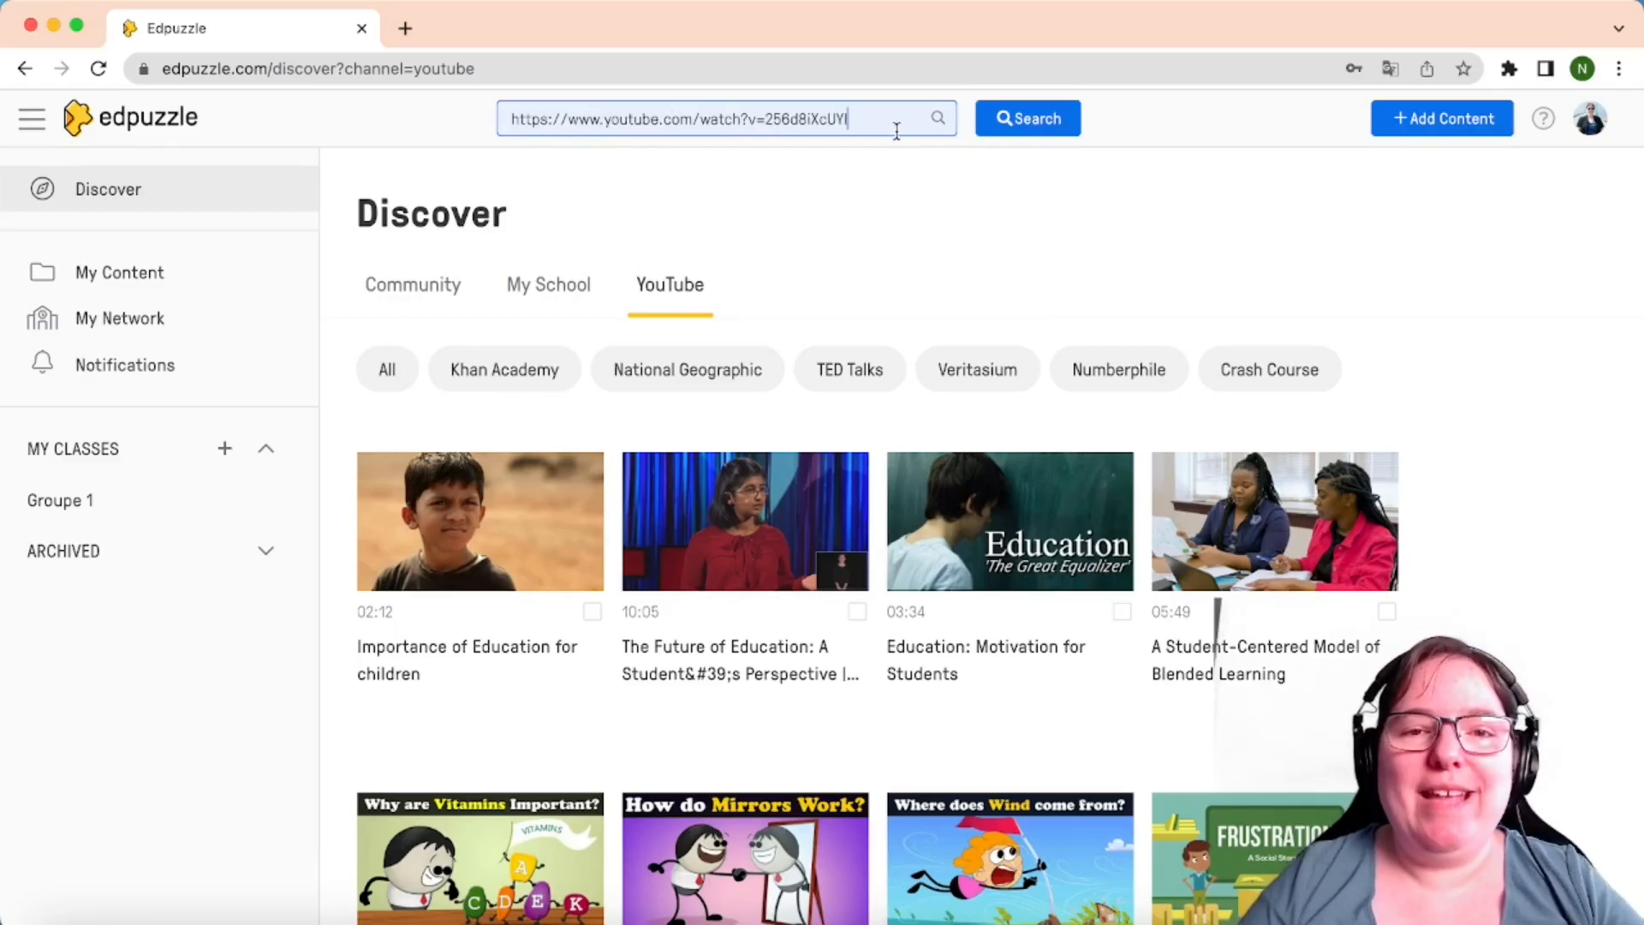
left_click(1060, 121)
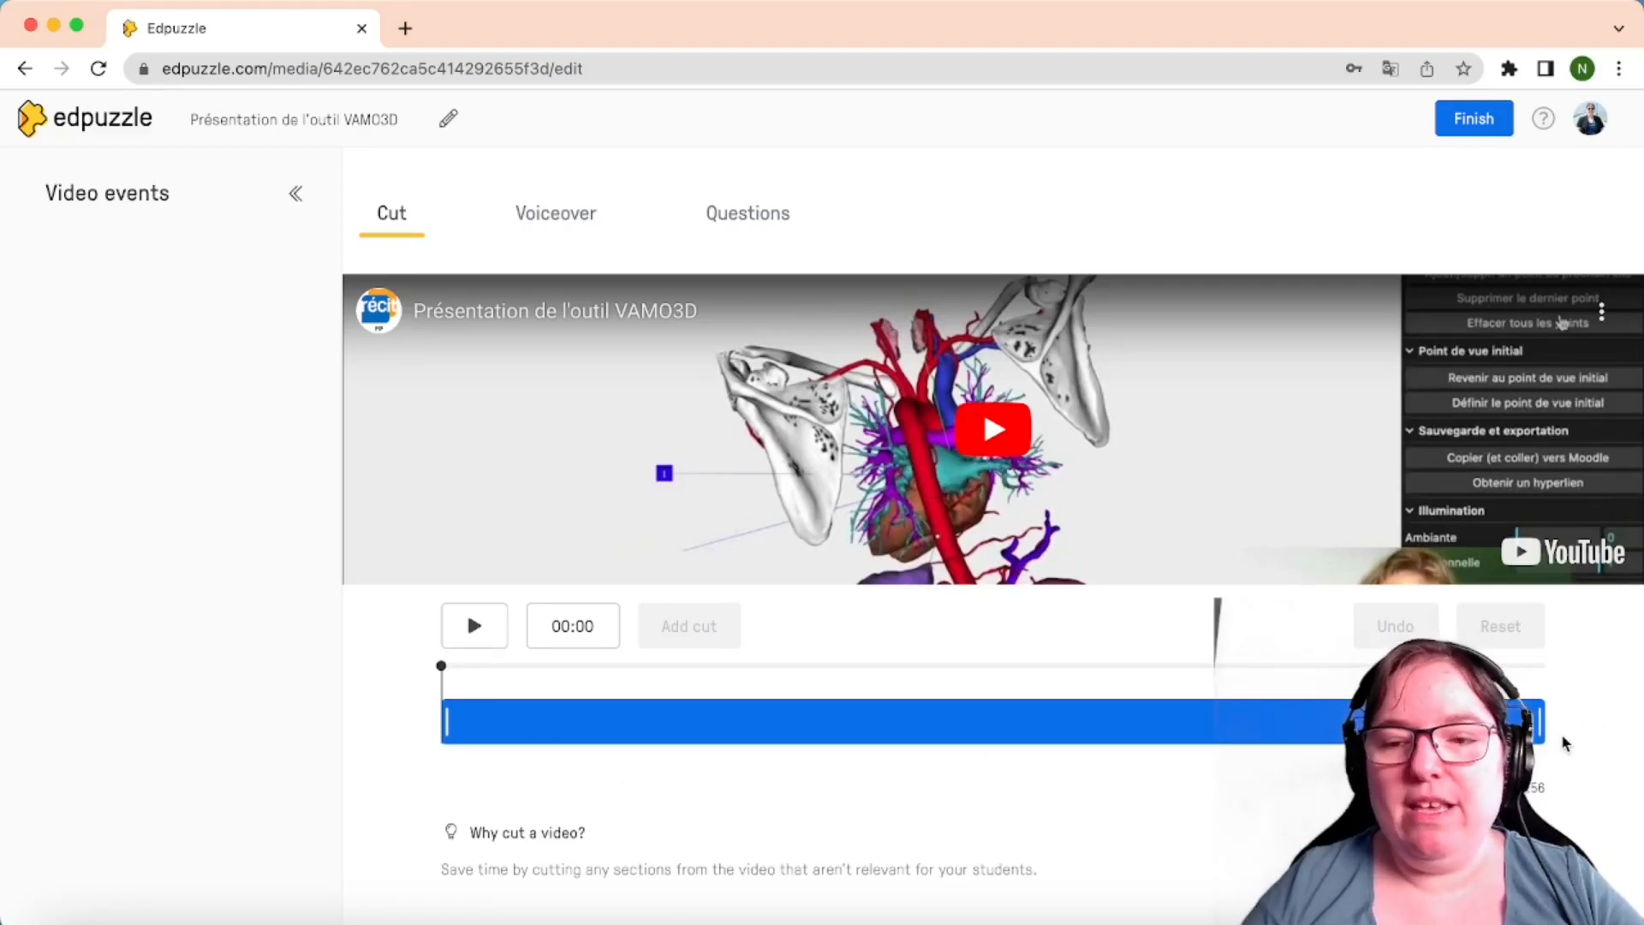
Confirm voiceover is blocked for this YouTube video, then show the Questions options
left_click(576, 219)
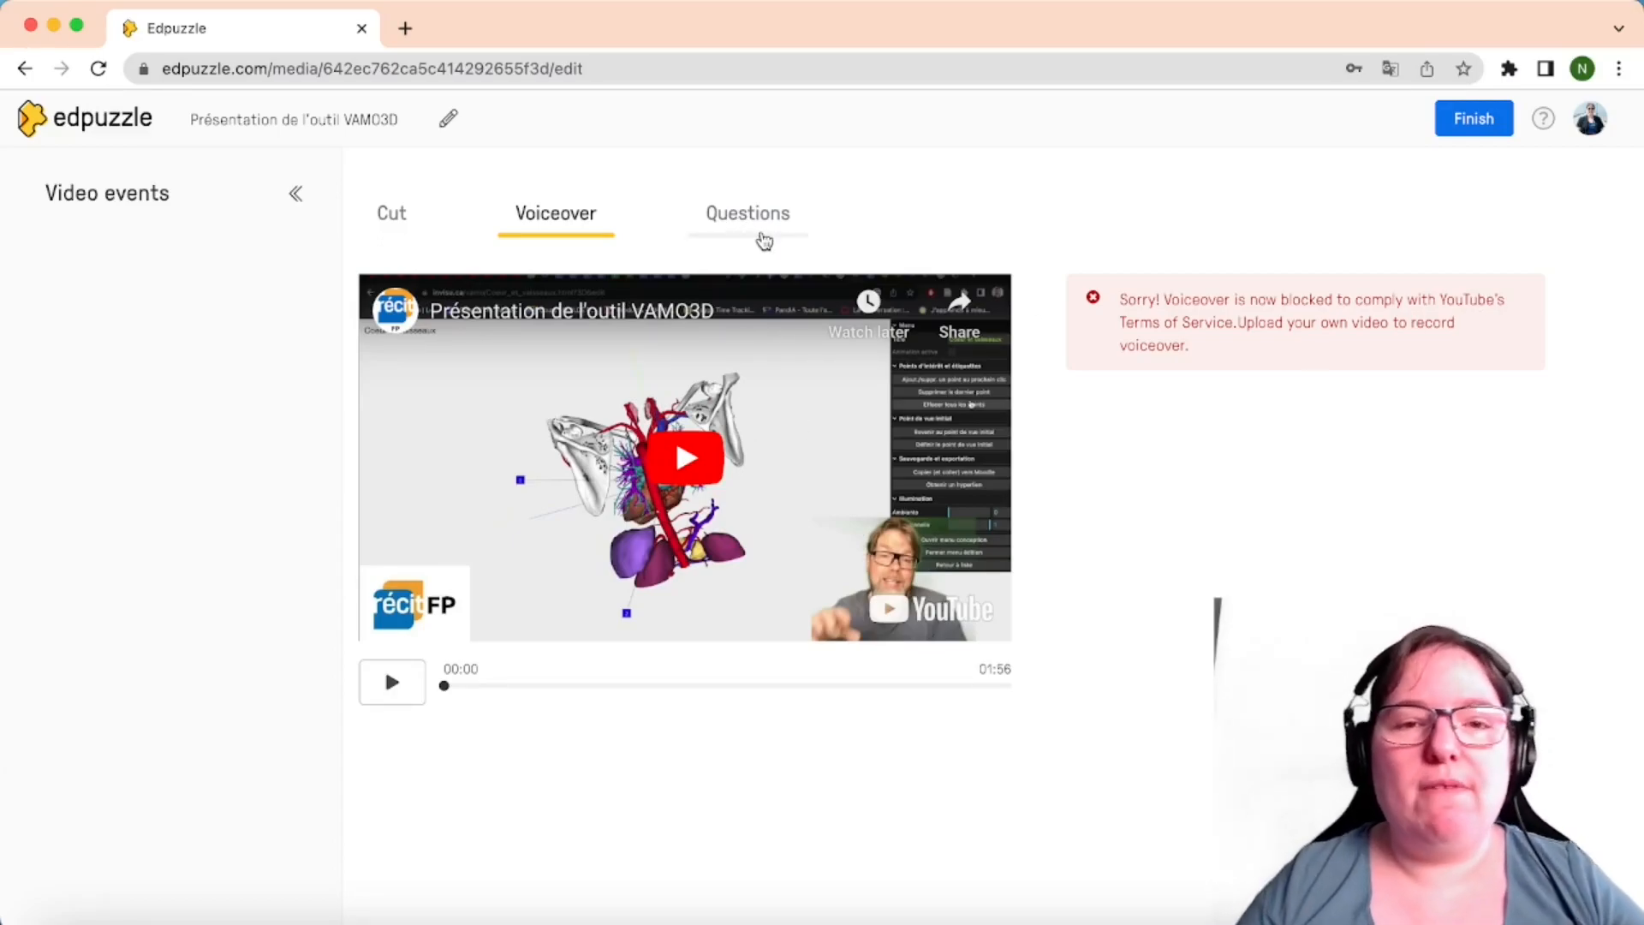
left_click(762, 233)
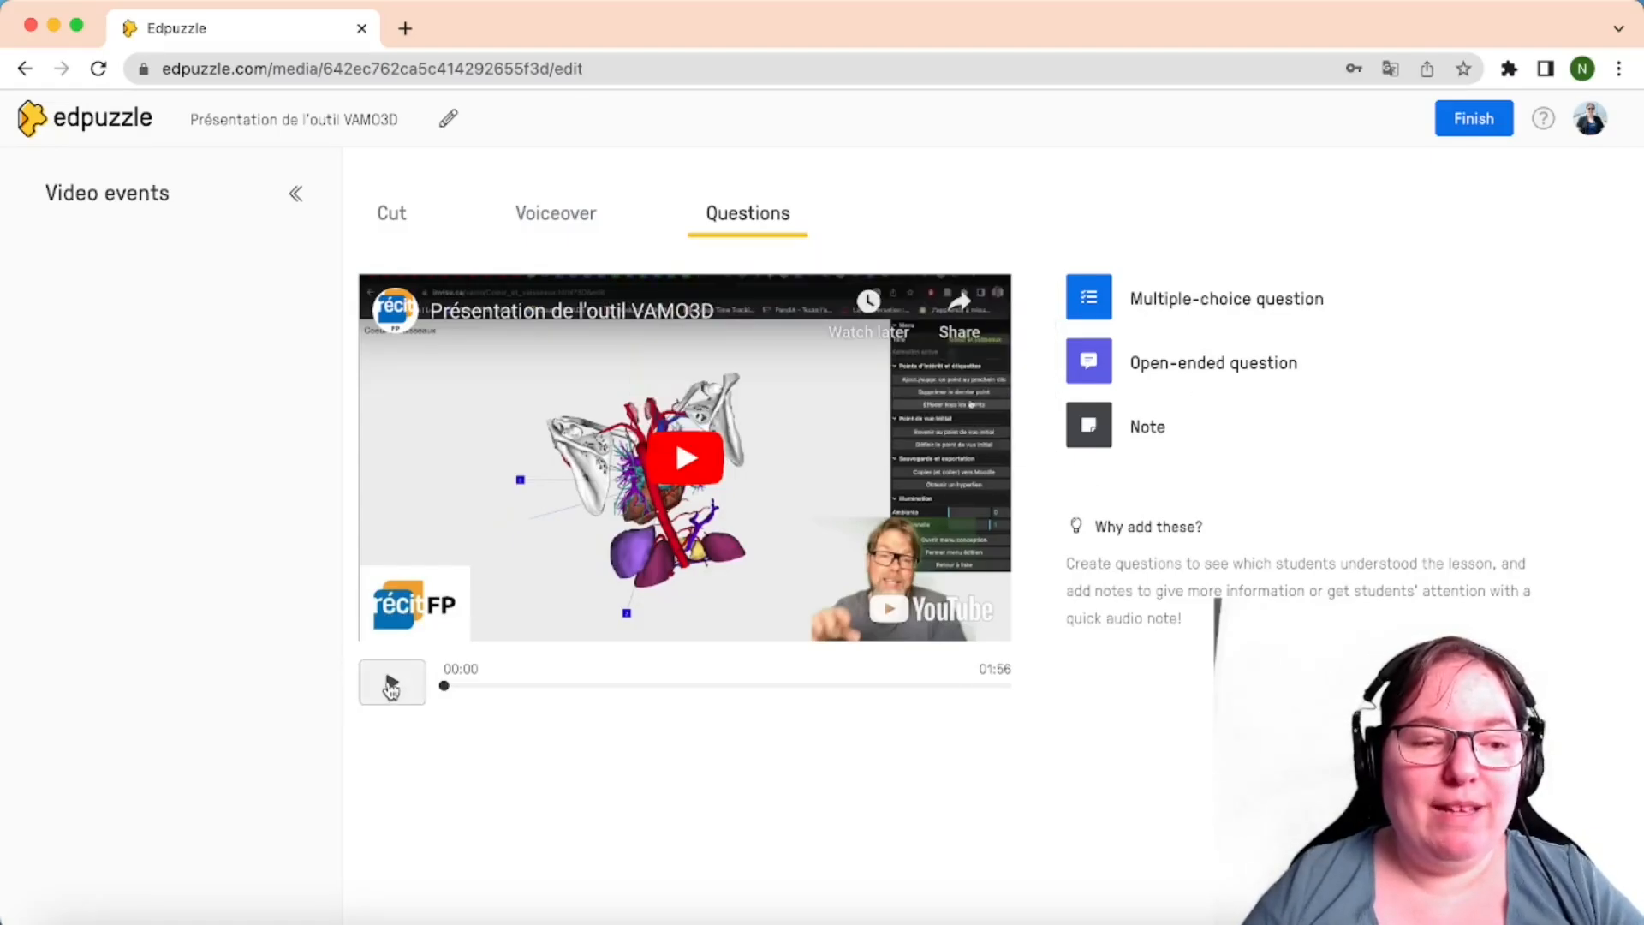
Play the VAMO3D video and pause it at 00:27
left_click(392, 685)
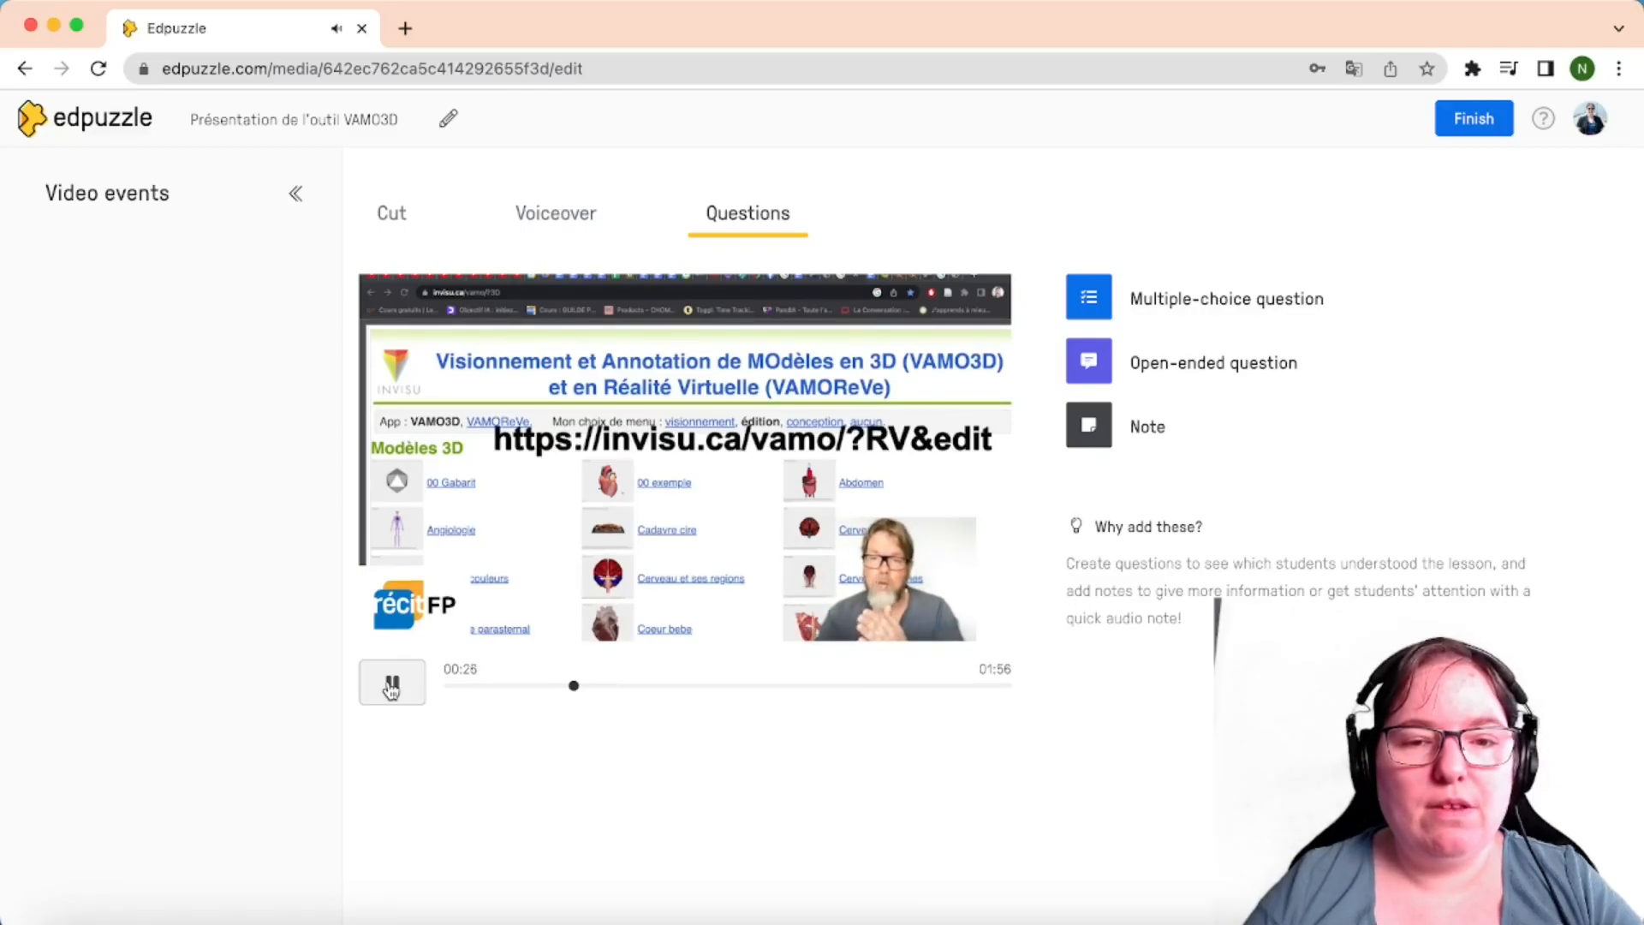
left_click(391, 686)
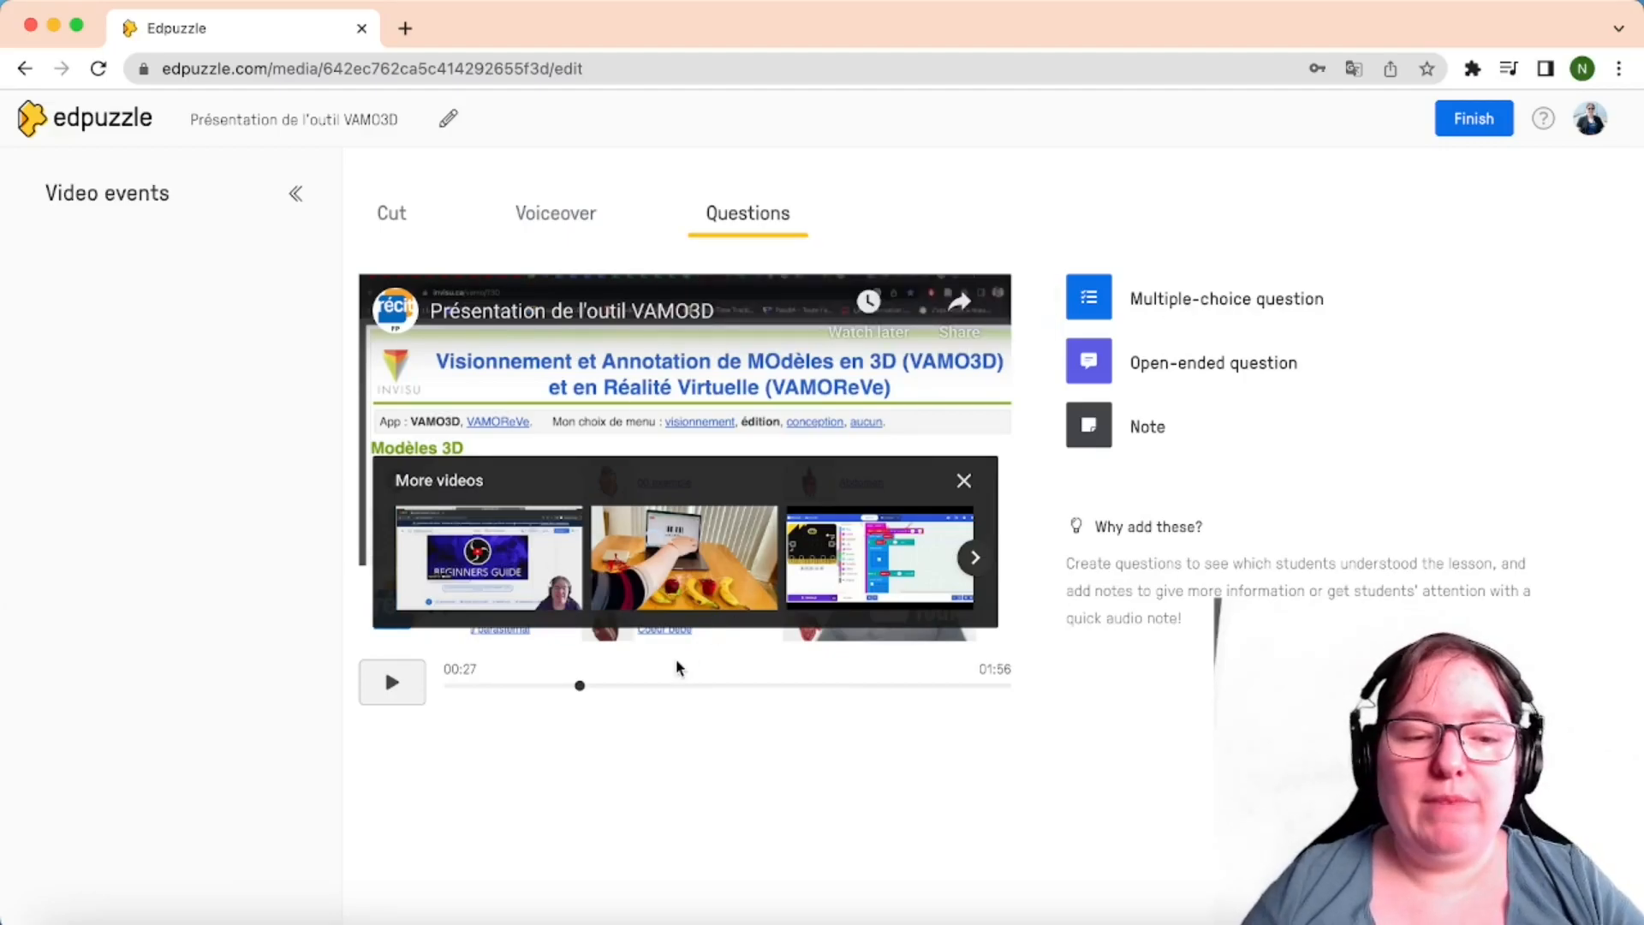
Create a multiple-choice question at 00:27 with a question prompt and answers 'AA' and 'B'
left_click(1233, 299)
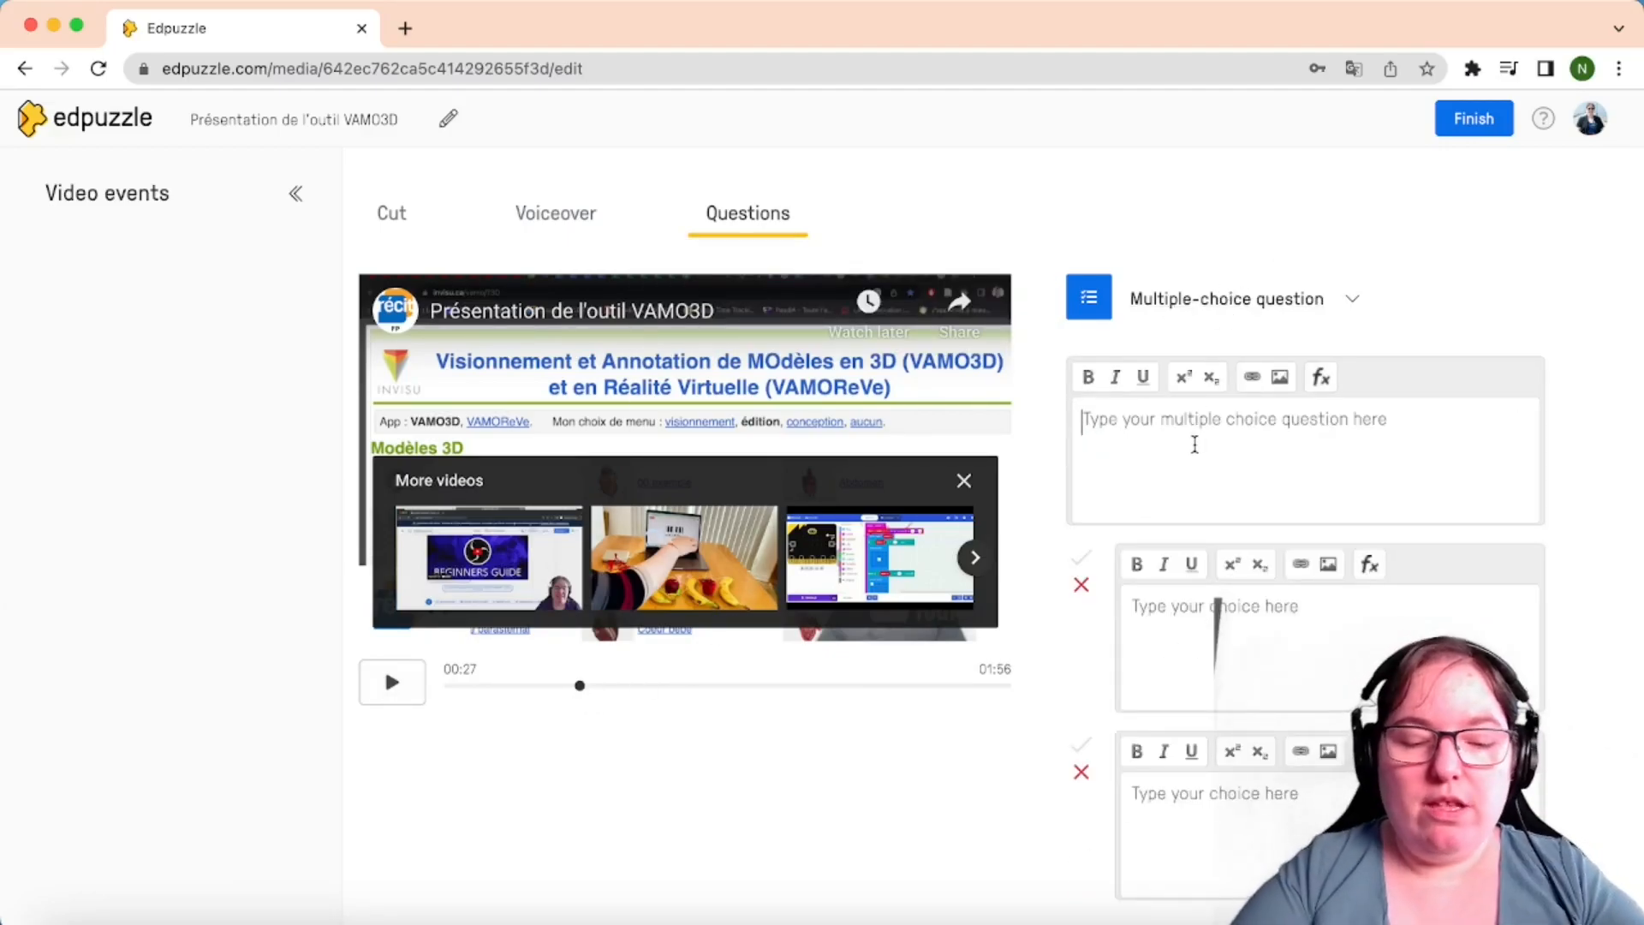
type("Quesiton")
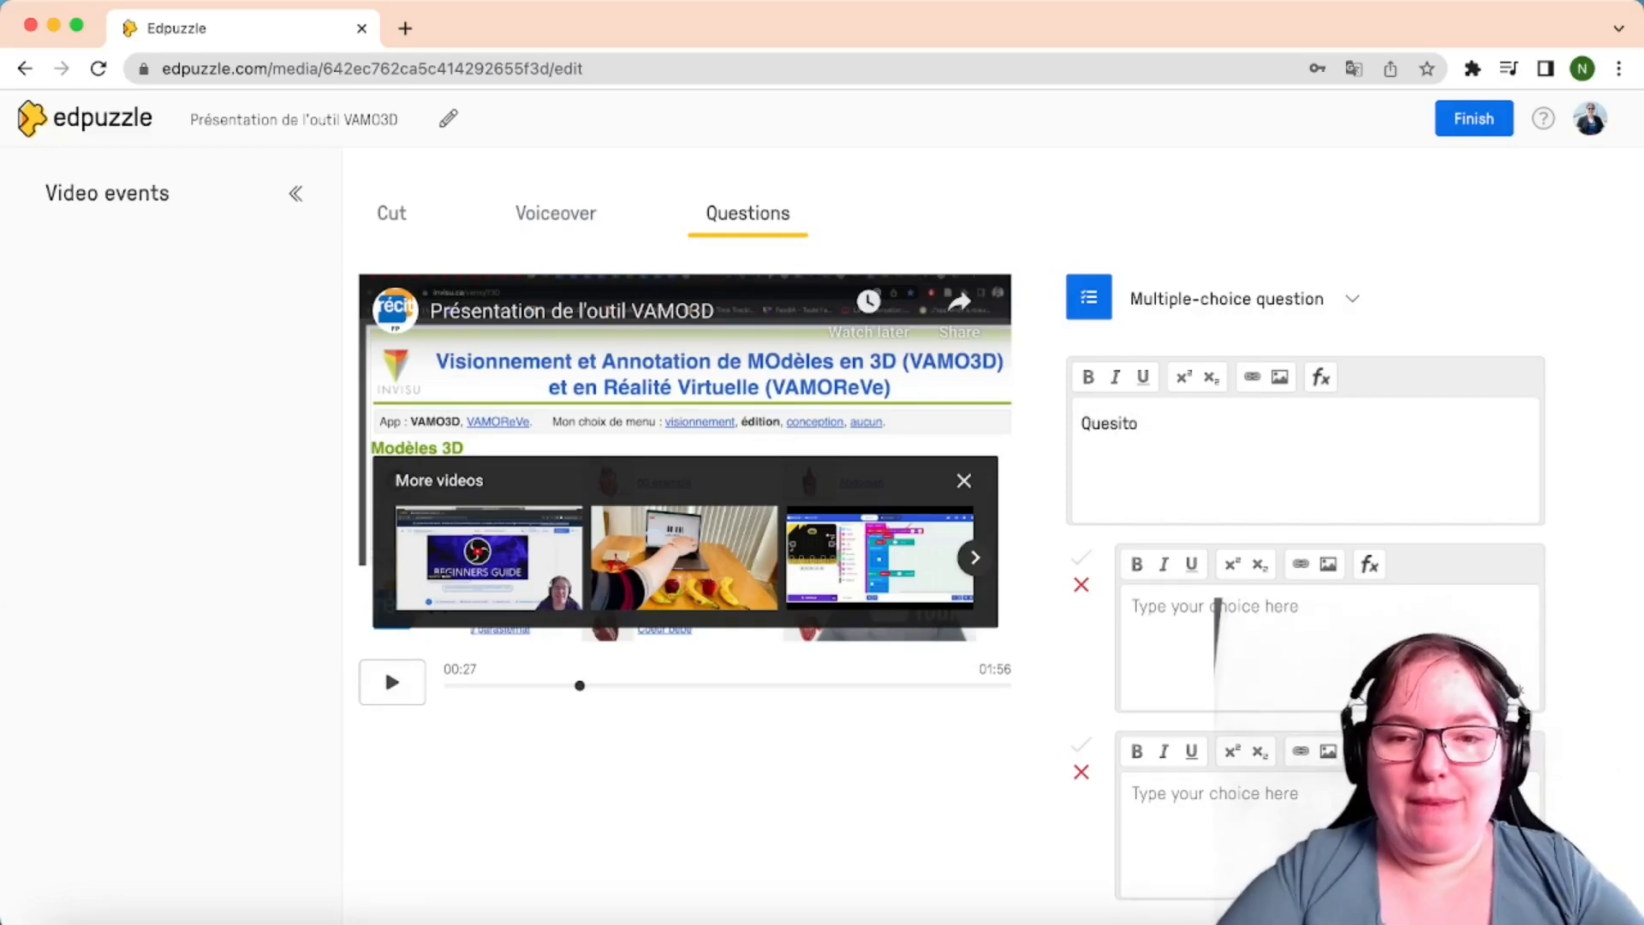
key("BackSpace")
type("tion")
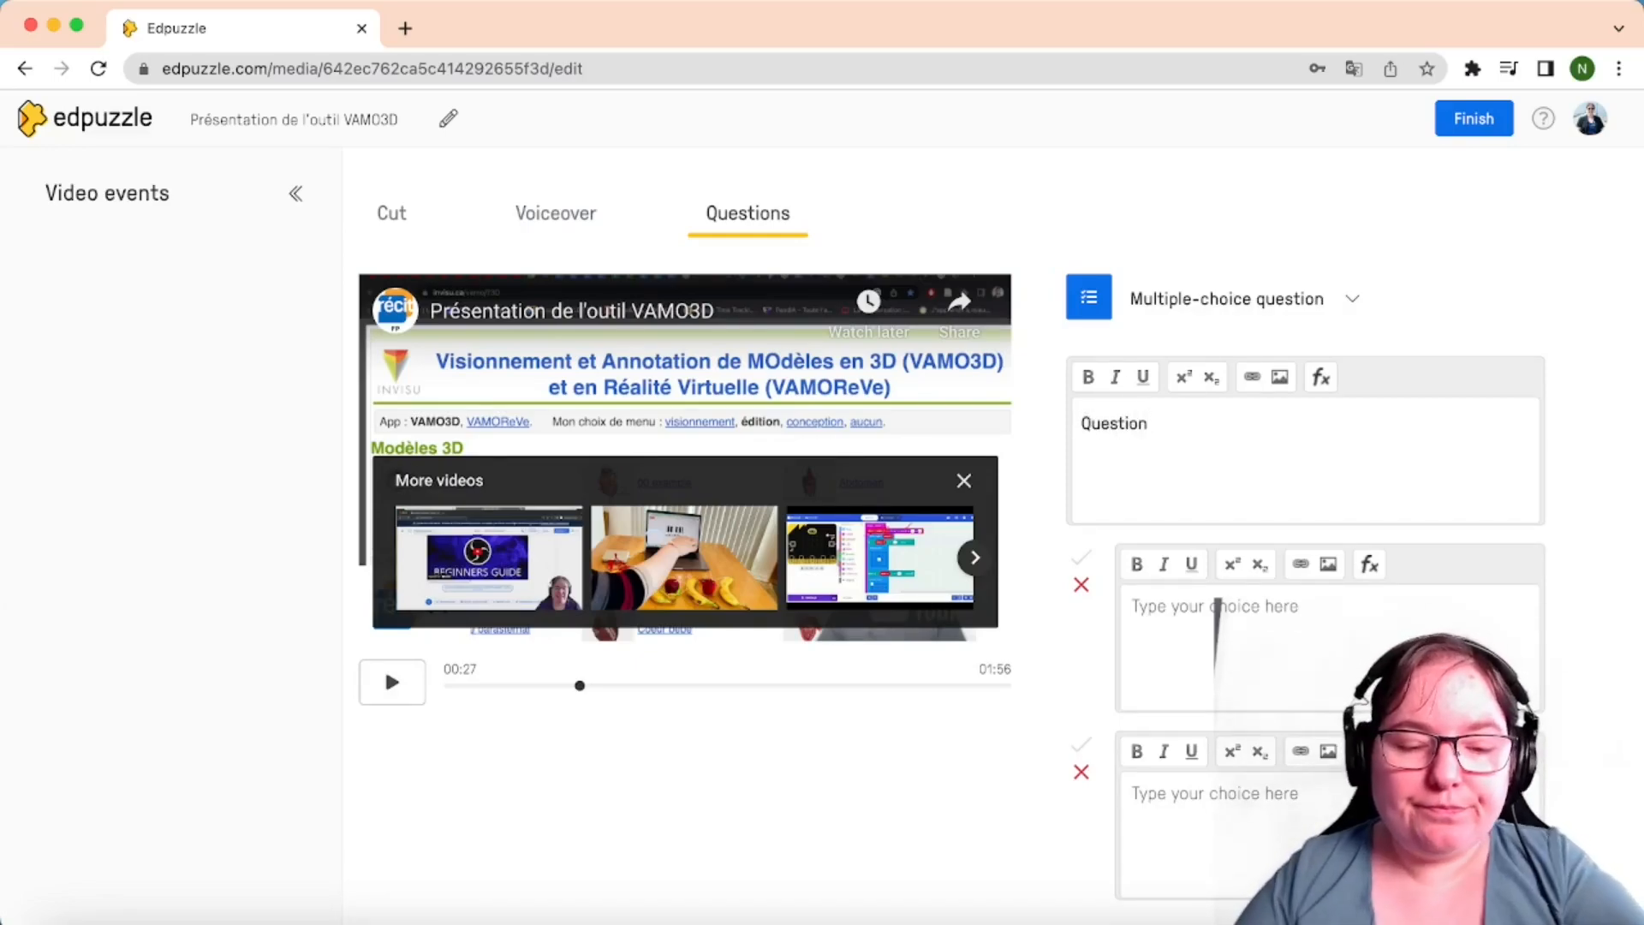
type("?")
left_click(1207, 610)
type("AA")
left_click(1203, 816)
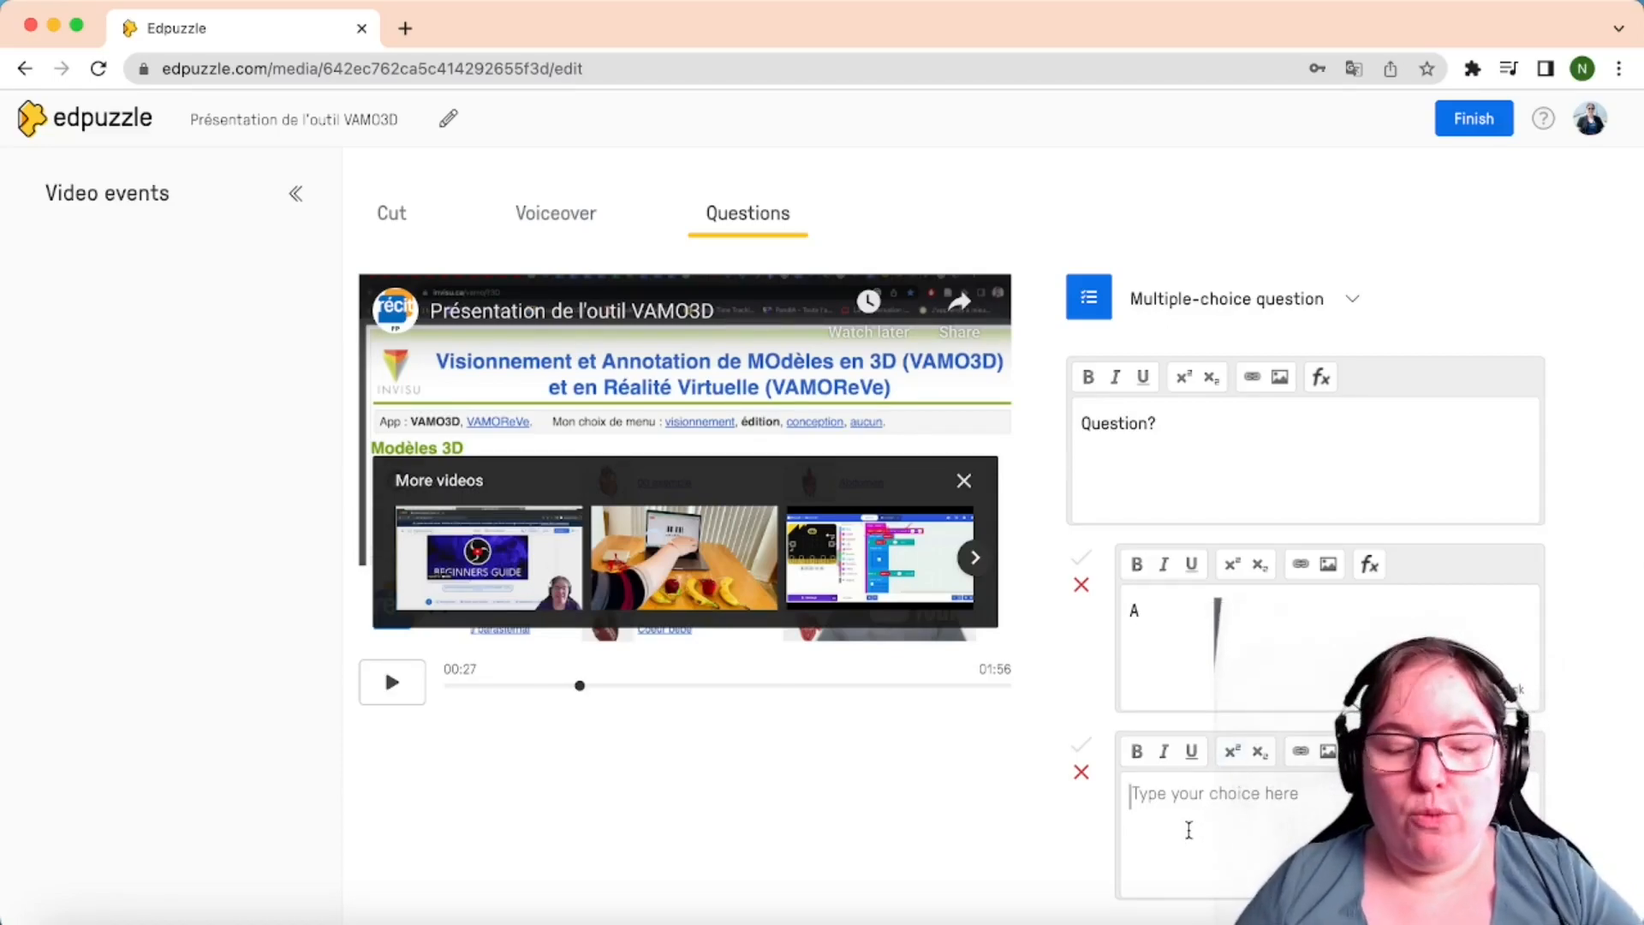
type("B")
Add answer choices C and D, with C correct, and save the question
scroll(1257, 802, "down", 2)
scroll(1259, 801, "down", 3)
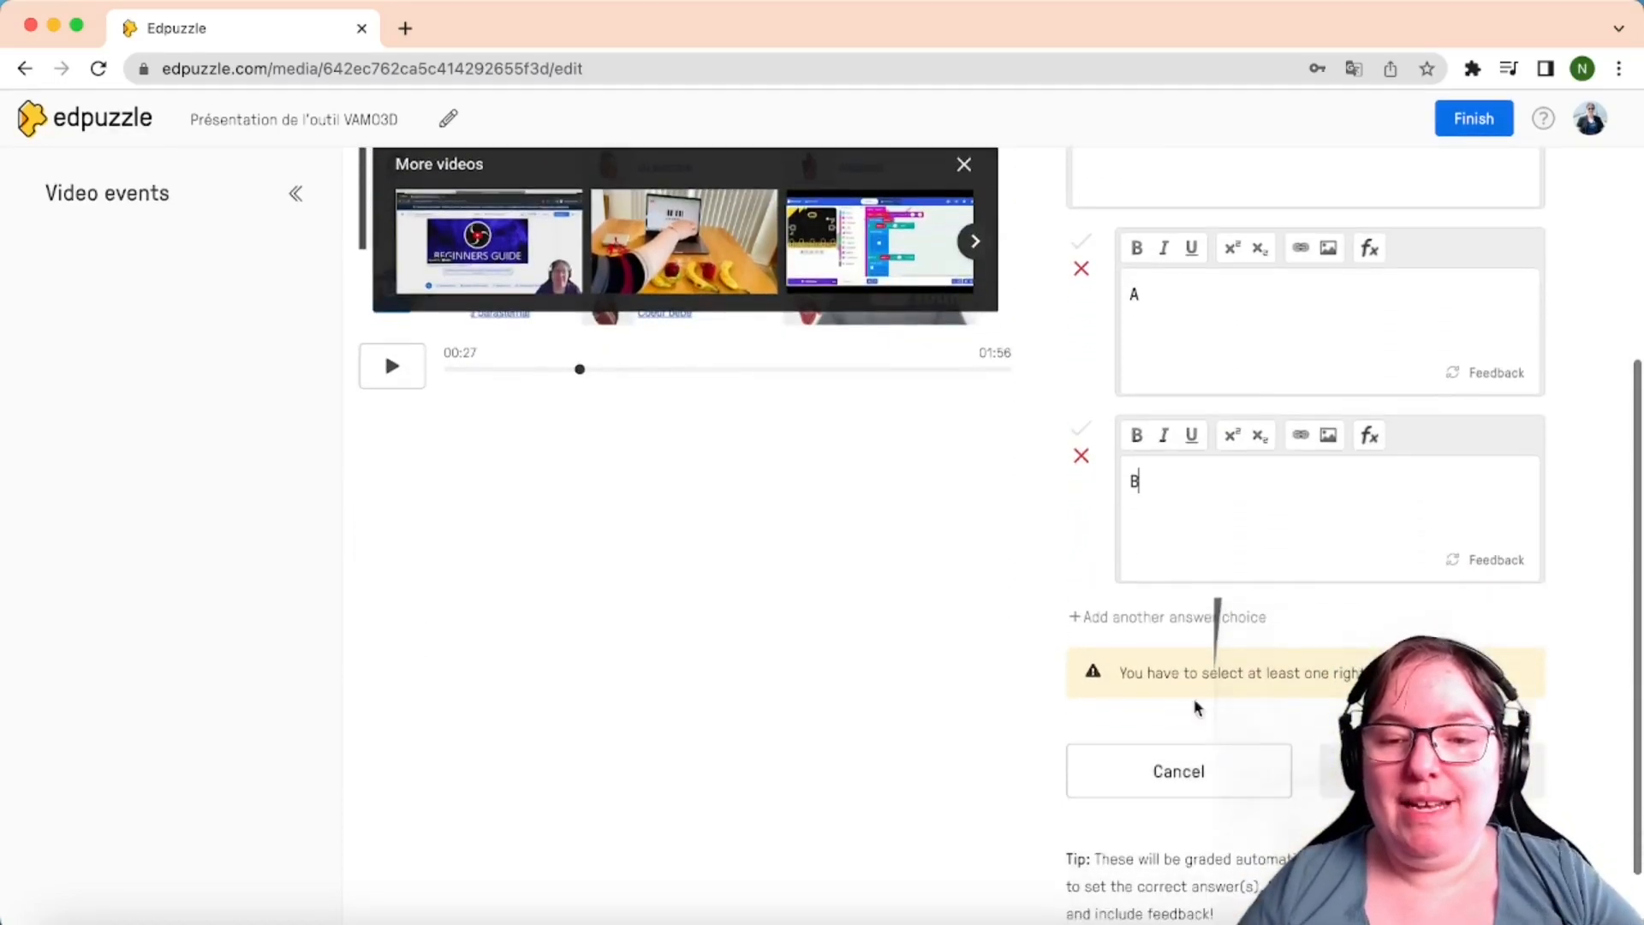
left_click(1167, 618)
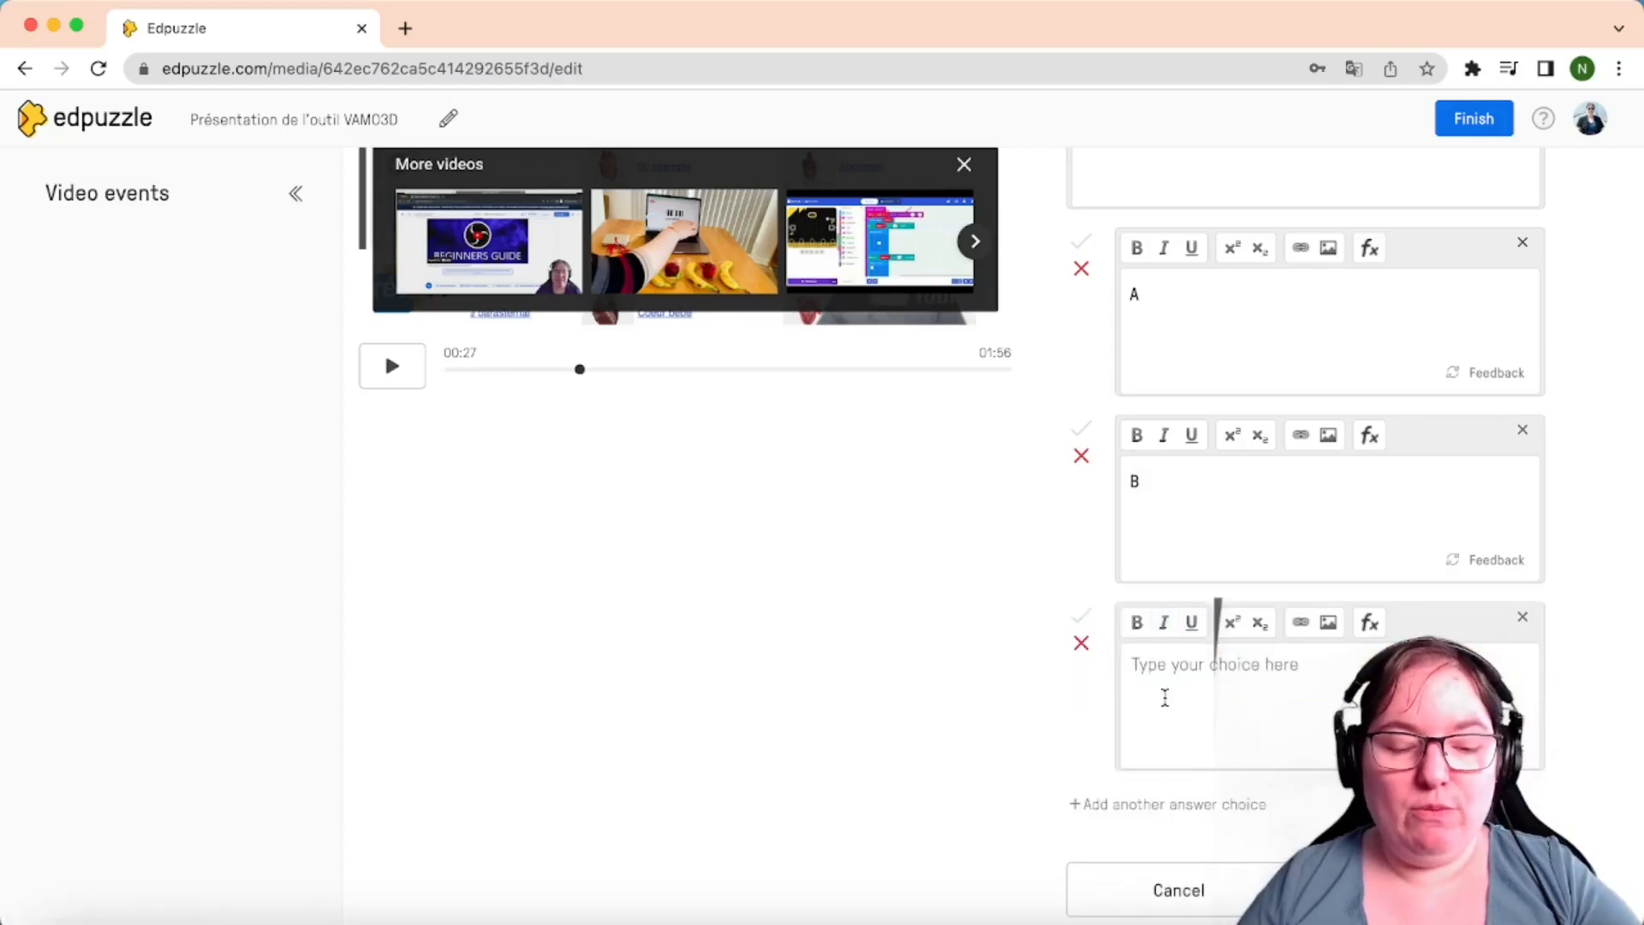
type("C")
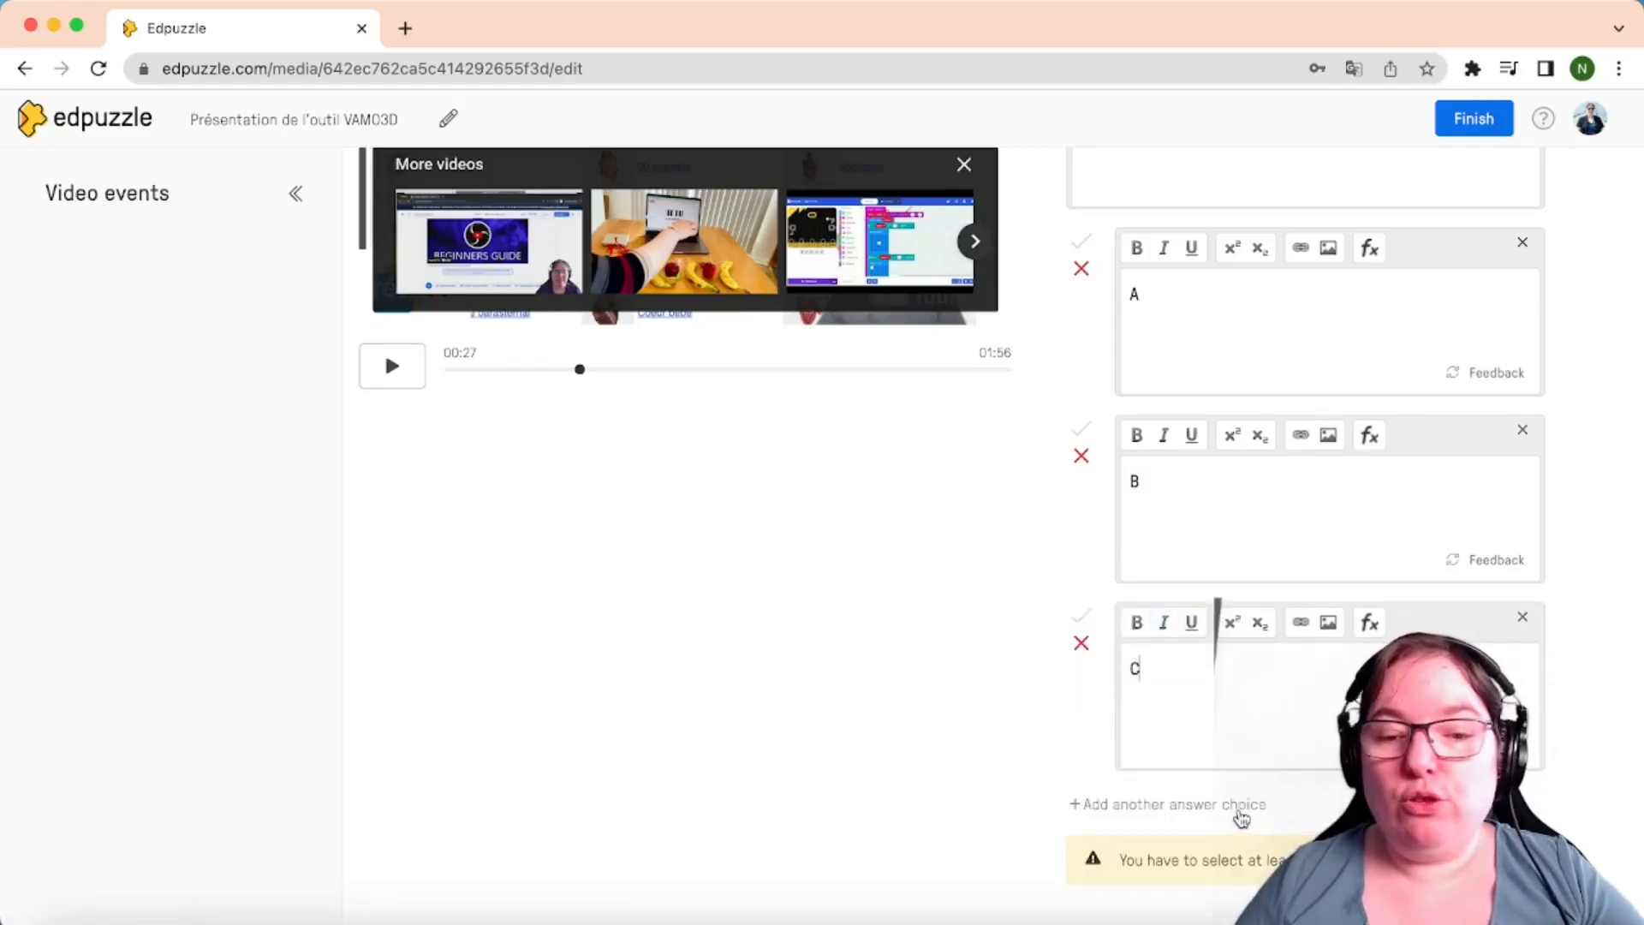
left_click(1241, 814)
type("D")
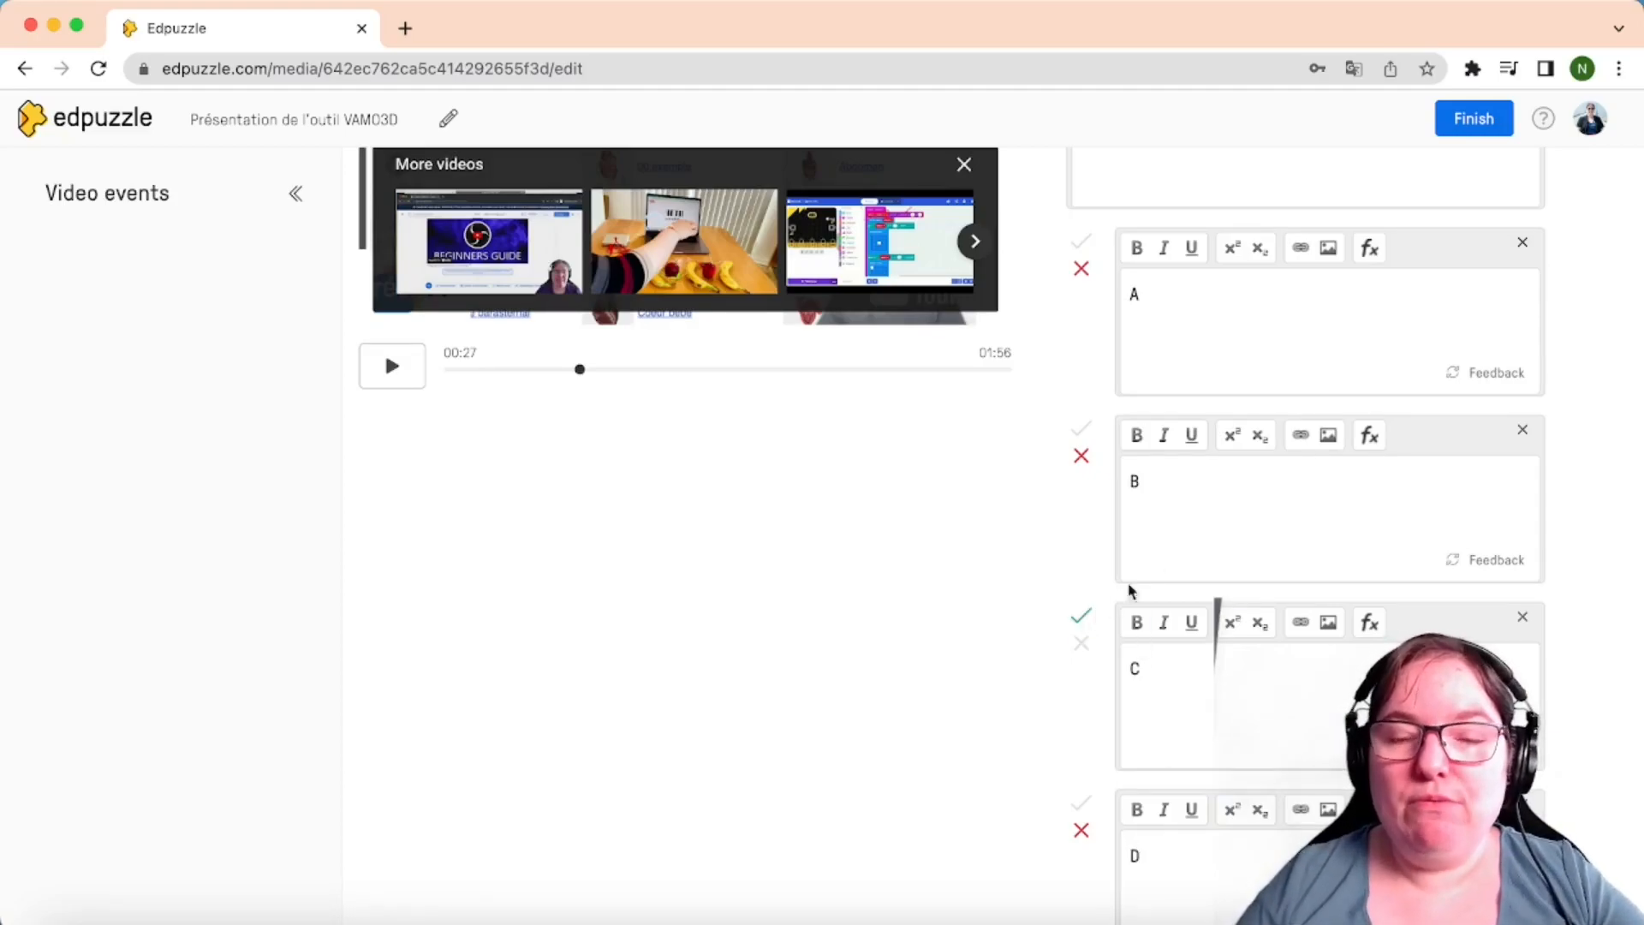
scroll(1160, 563, "down", 5)
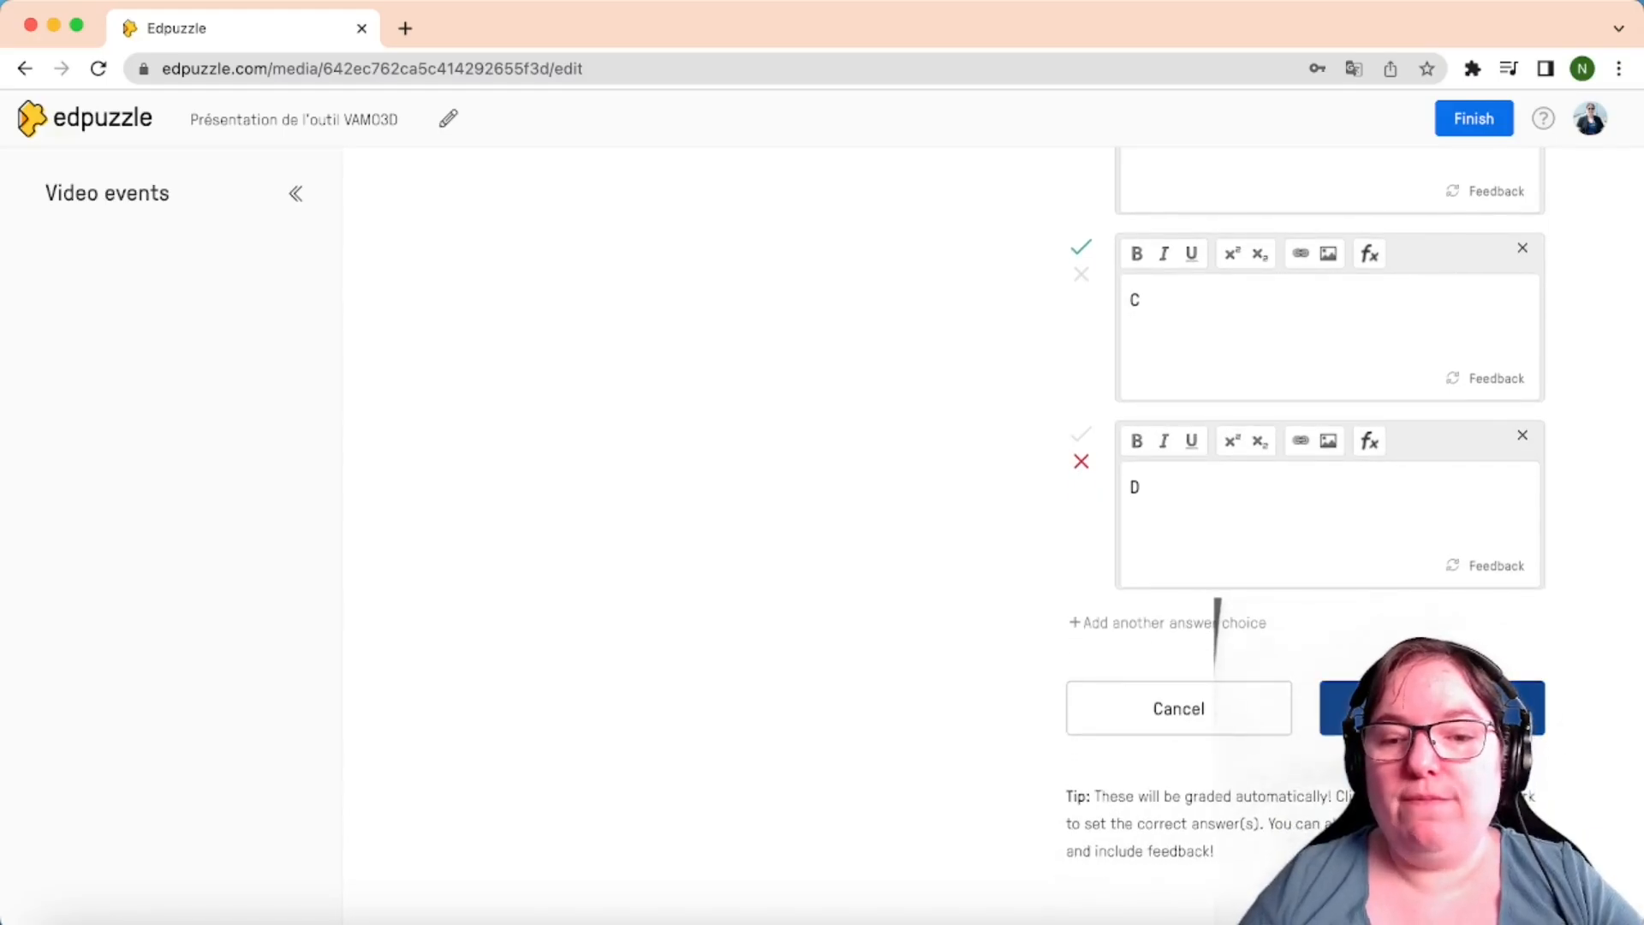
left_click(1432, 709)
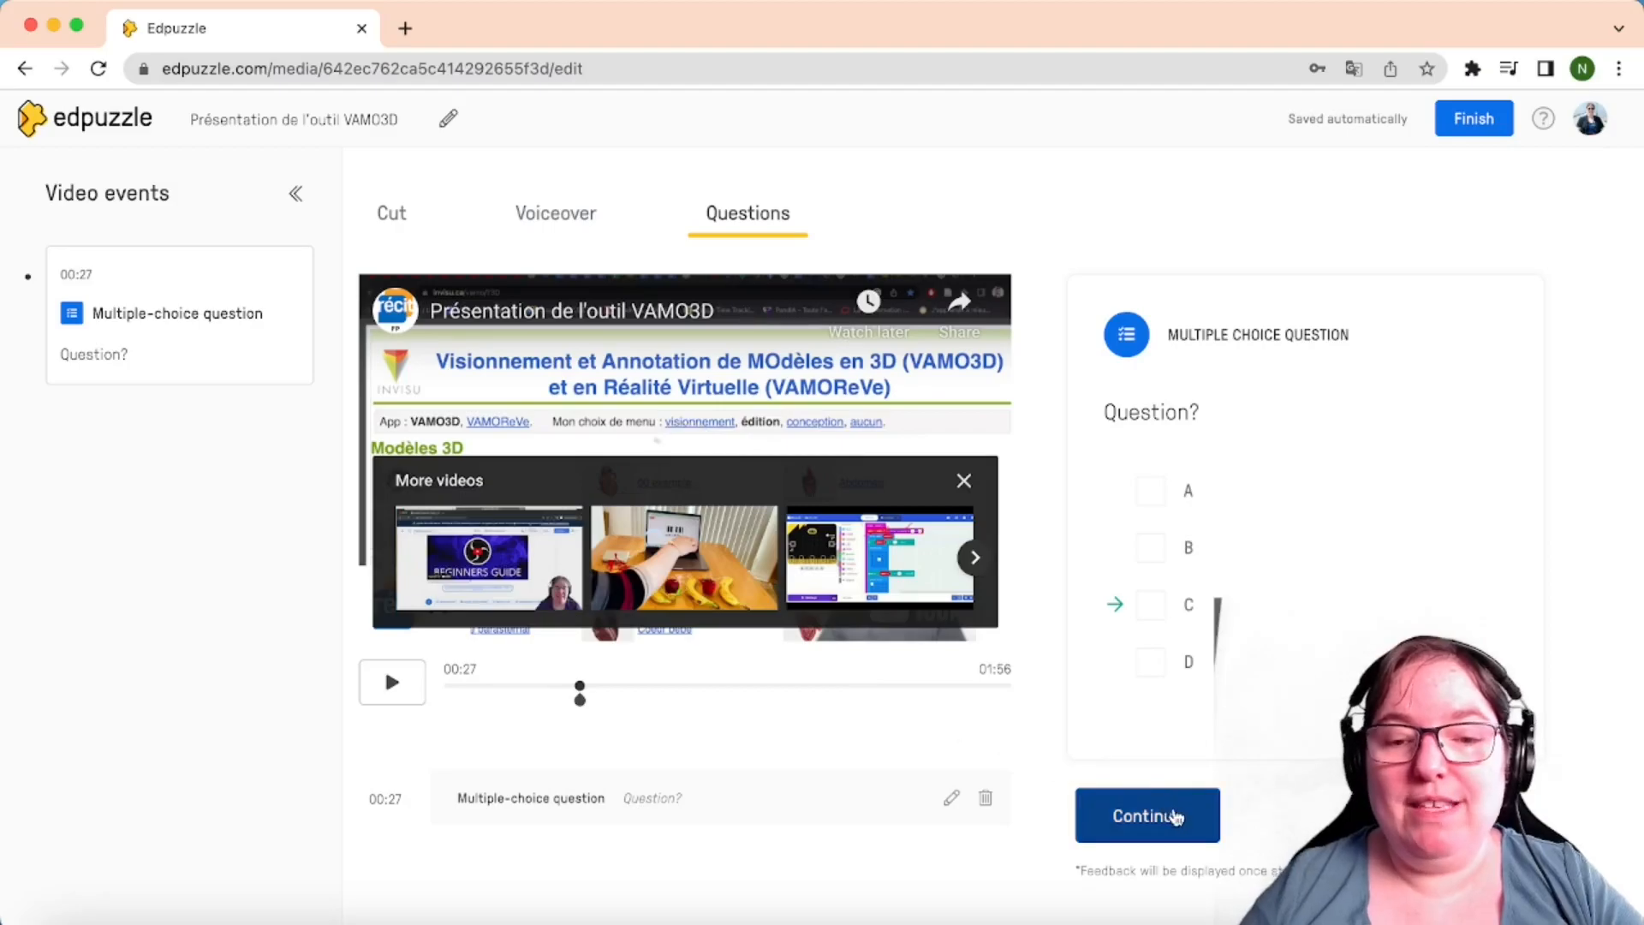
Close the question preview, keep the lesson title unchanged, and finish to the Video Preview
left_click(1158, 818)
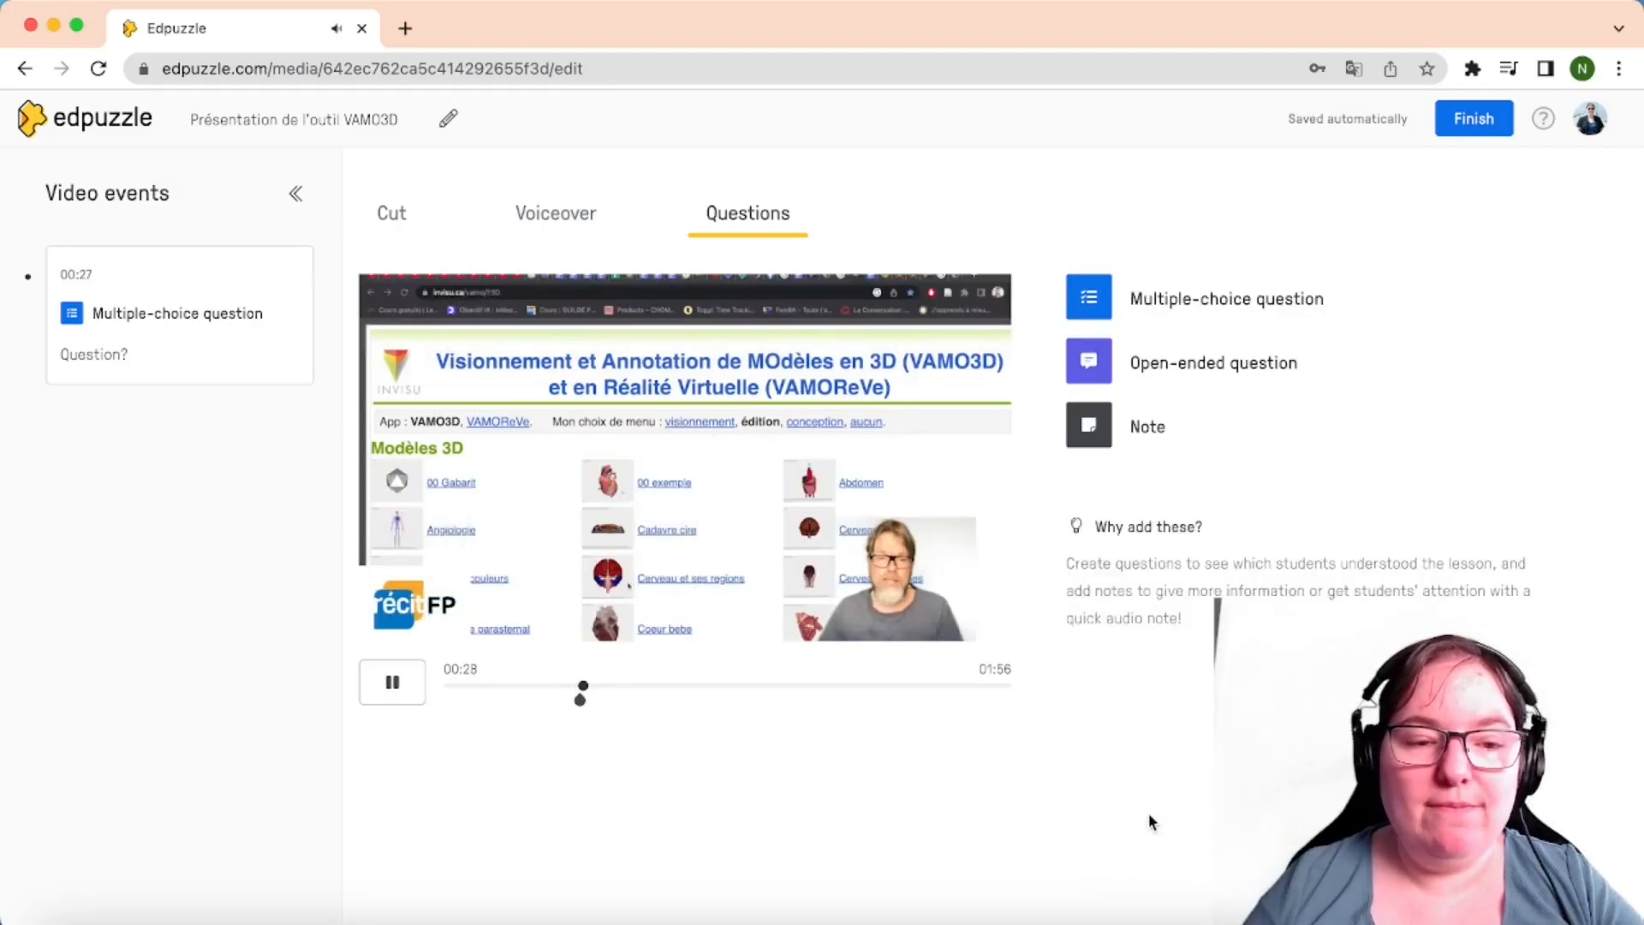
left_click(386, 681)
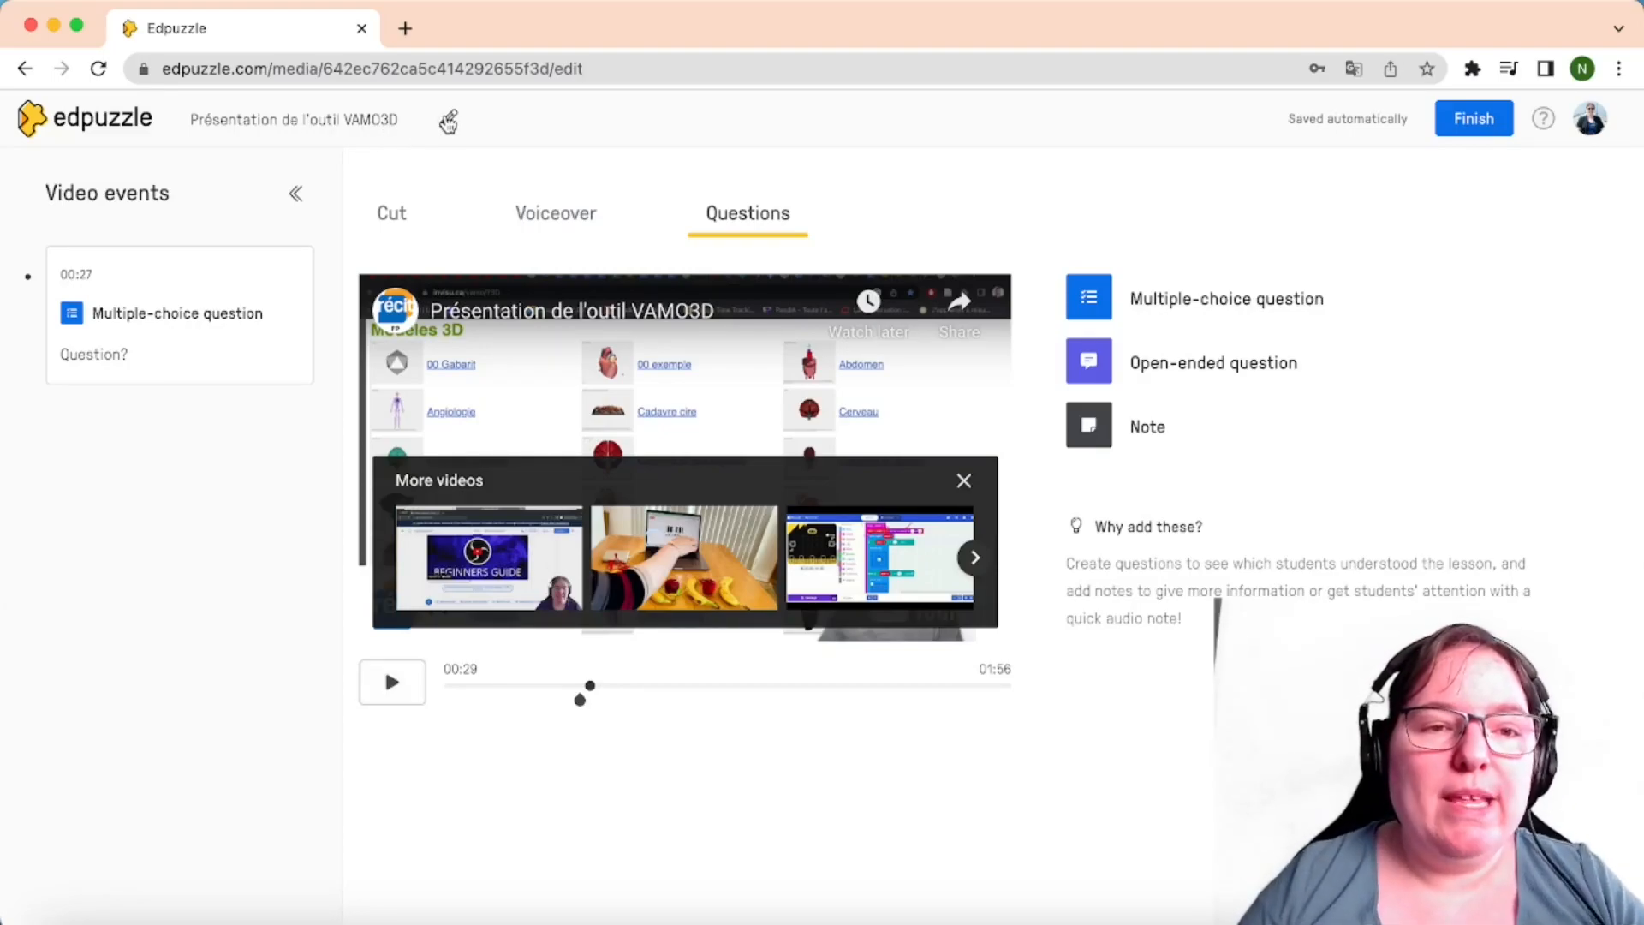
left_click(447, 117)
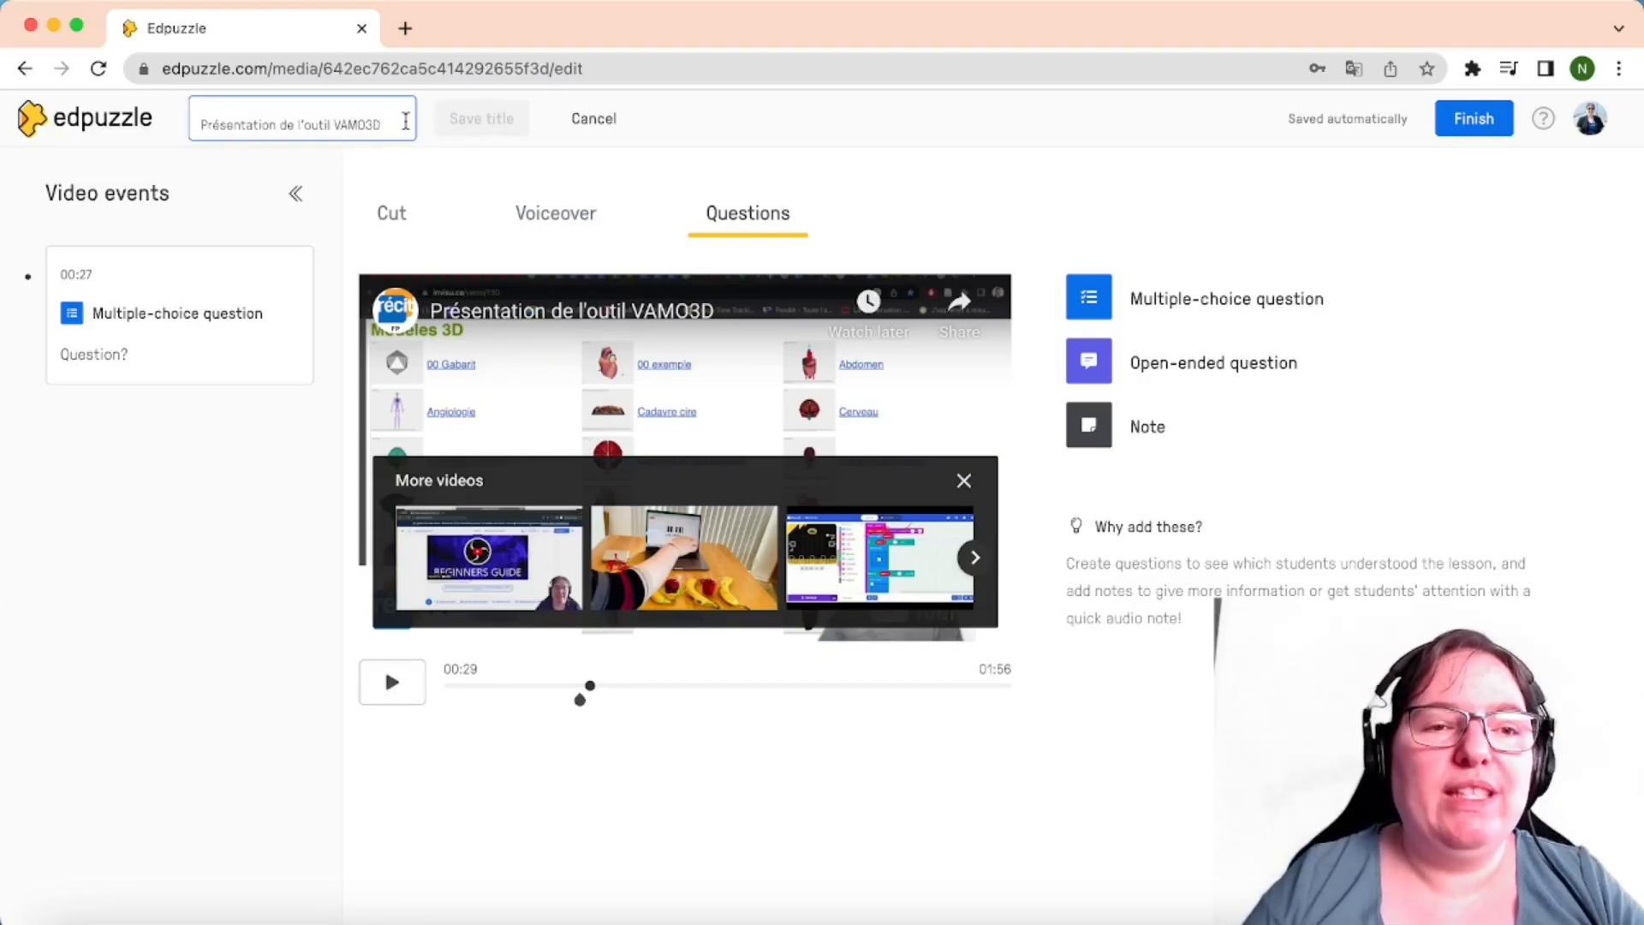
left_click(600, 118)
left_click(1497, 123)
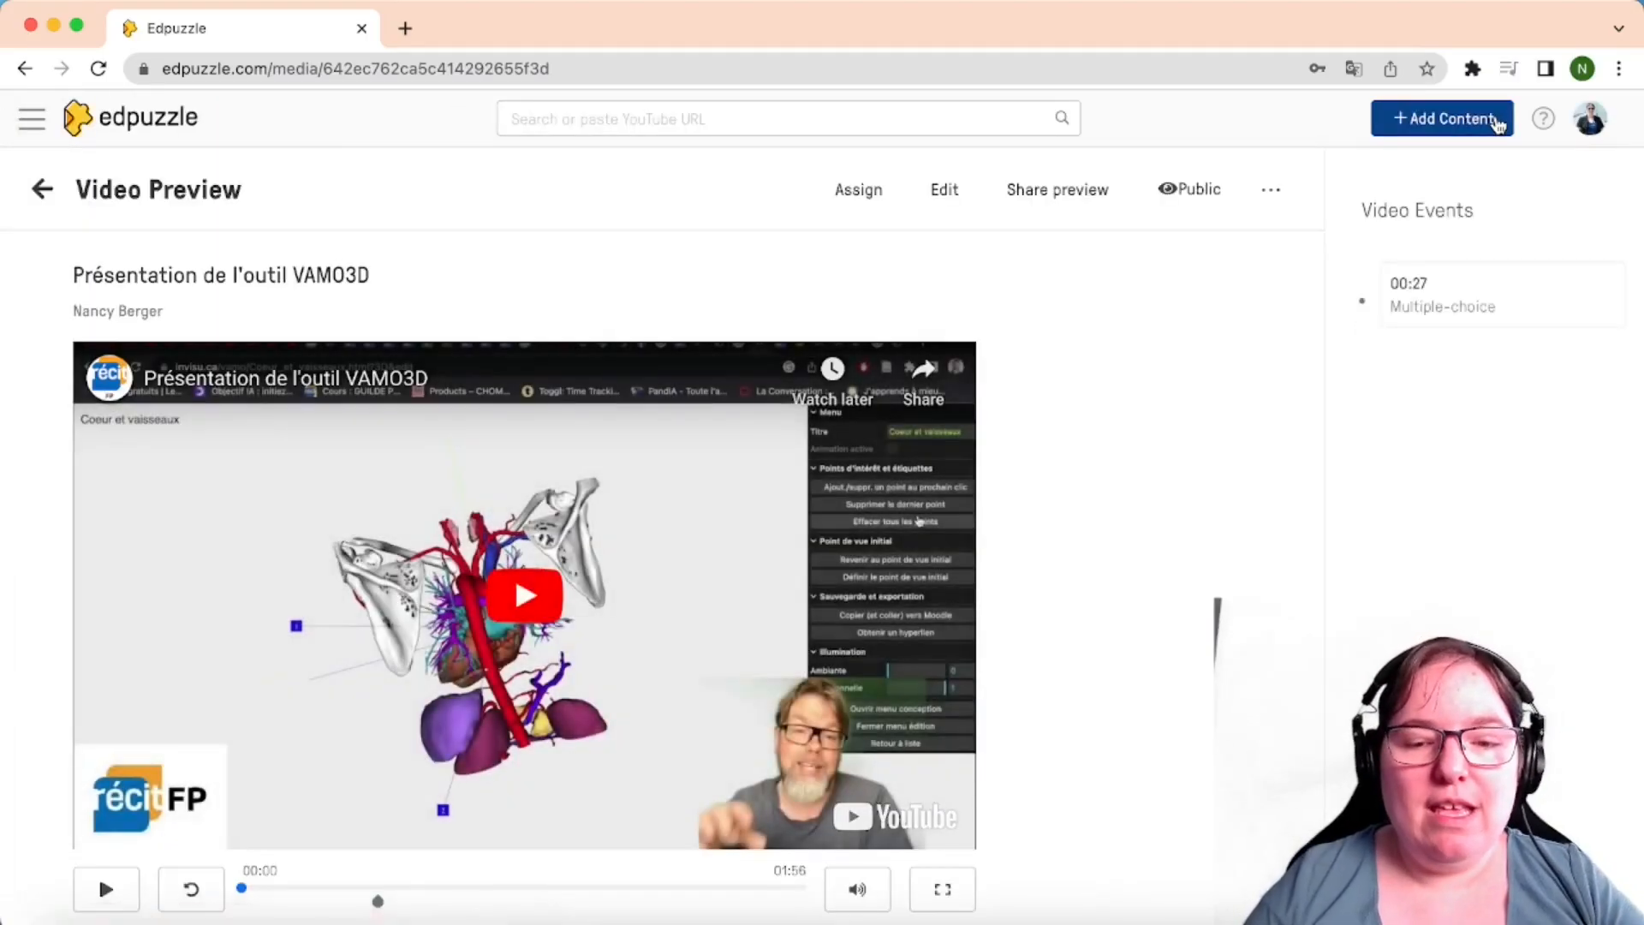
Switch the VAMO3D lesson's visibility from Public to Private
scroll(1090, 423, "down", 3)
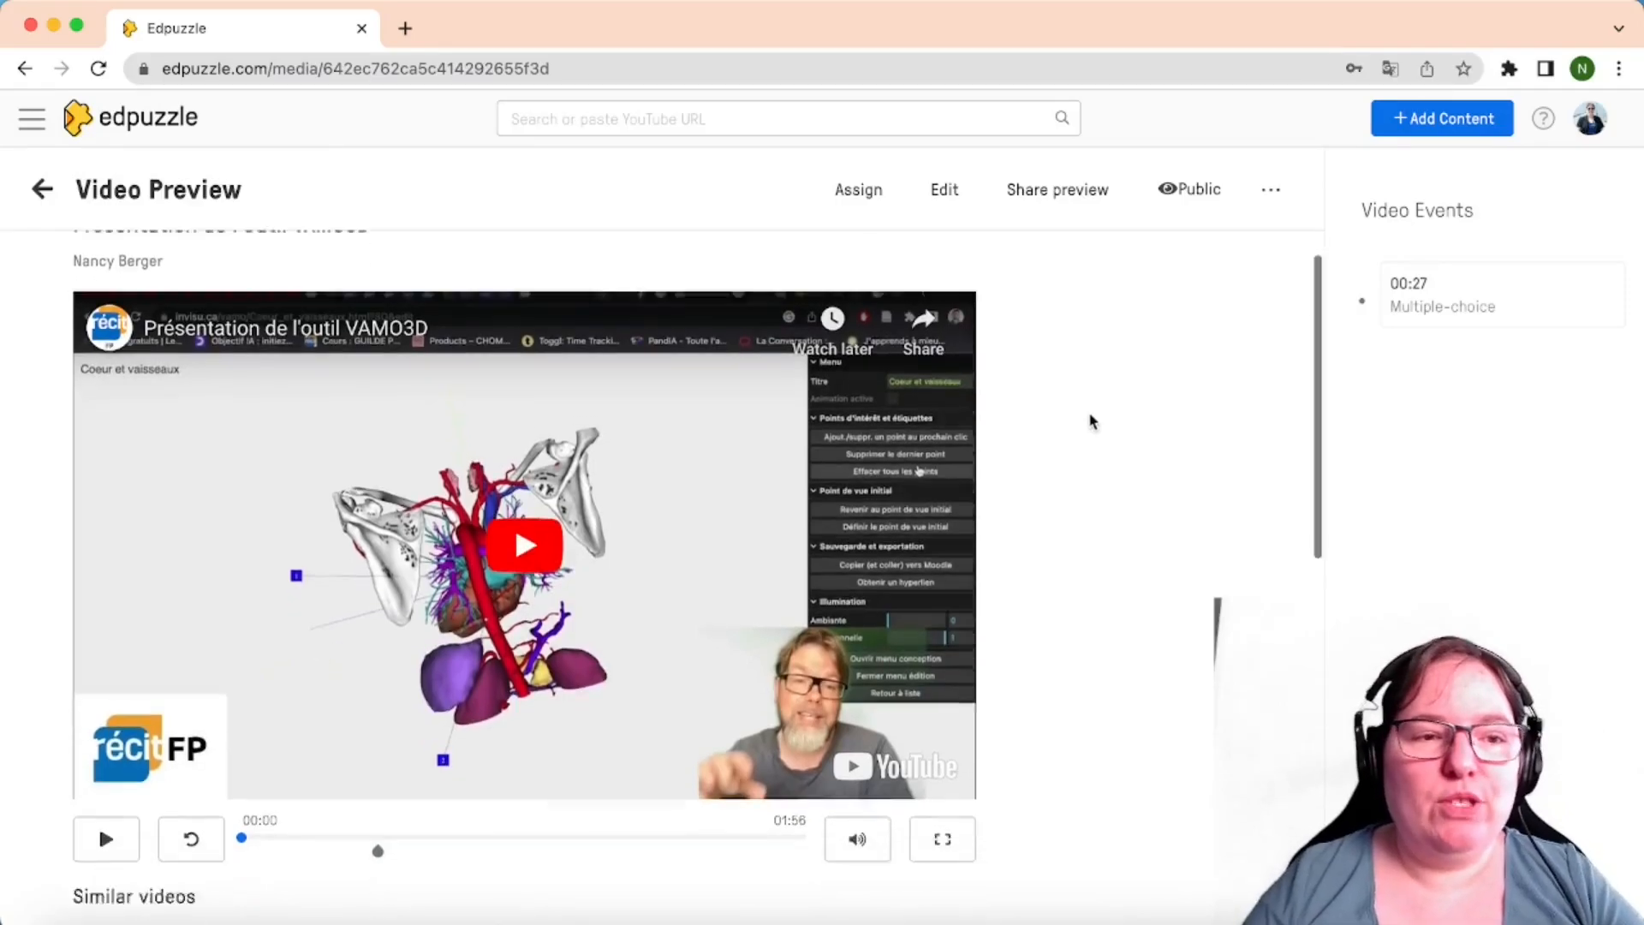
scroll(1091, 422, "up", 3)
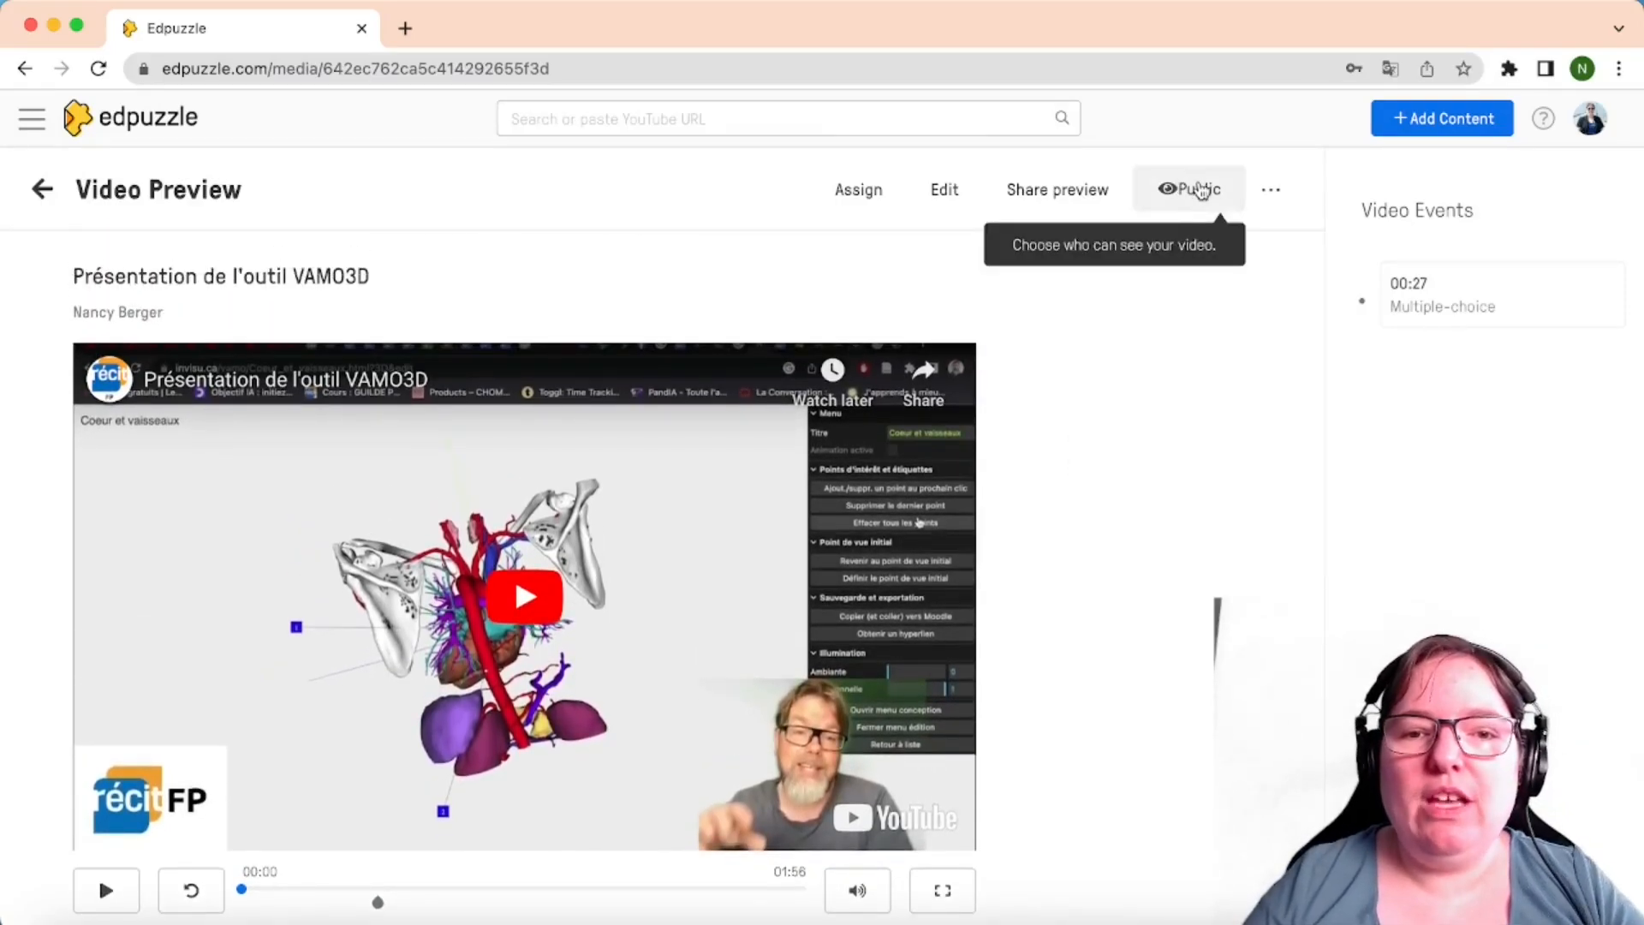
left_click(1201, 190)
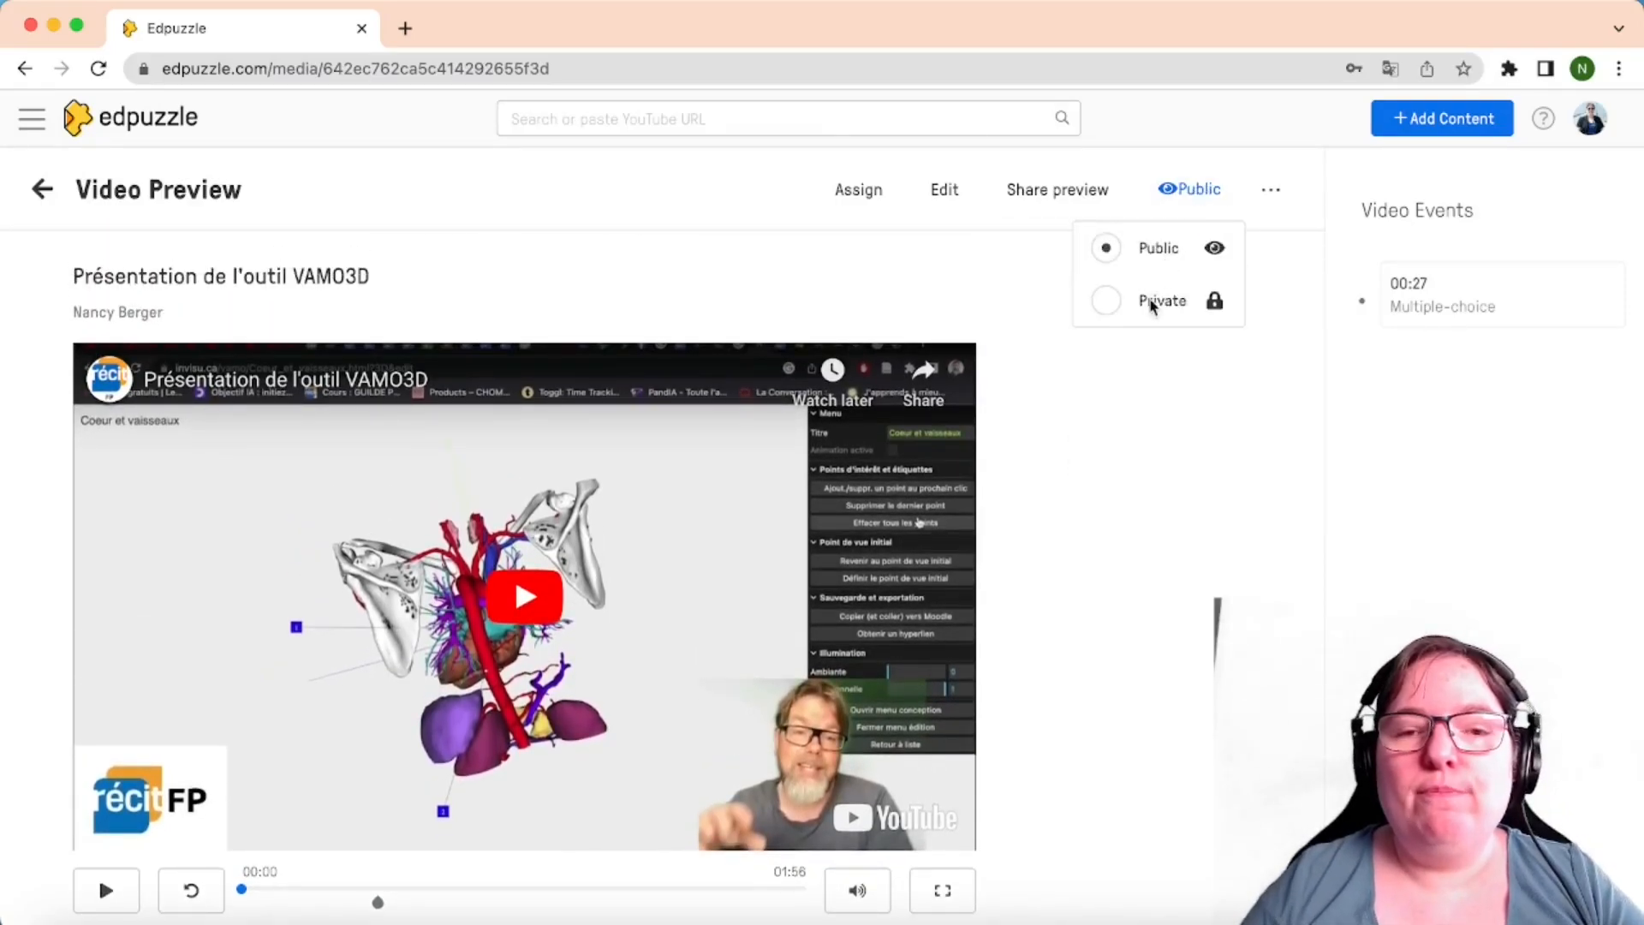
left_click(1155, 302)
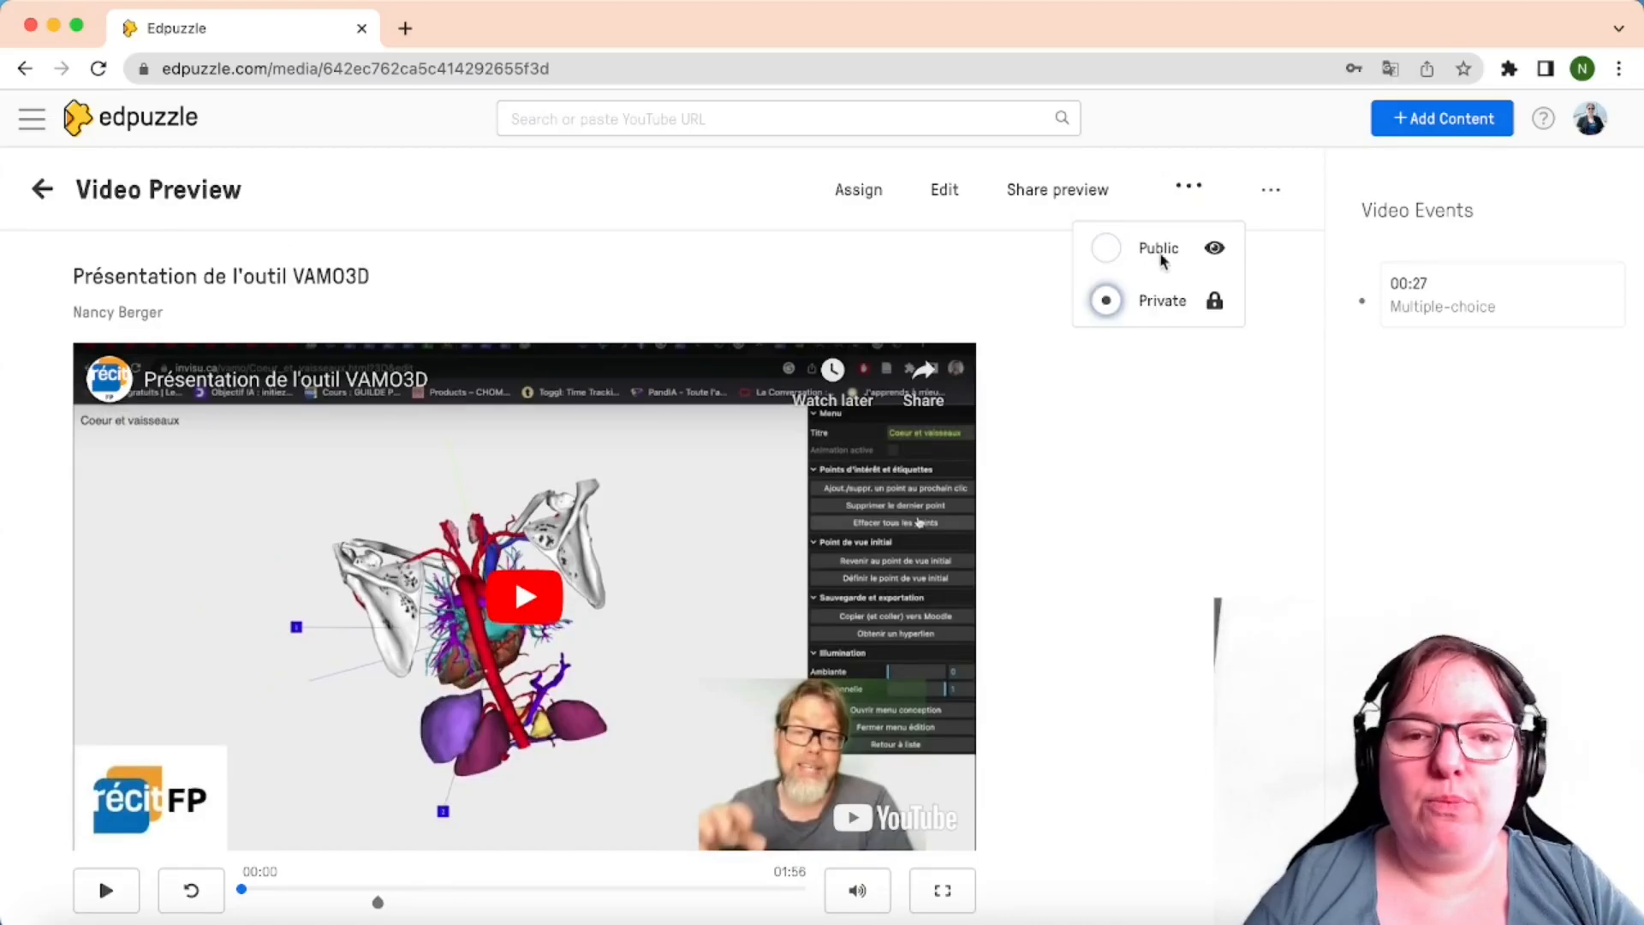
left_click(1191, 195)
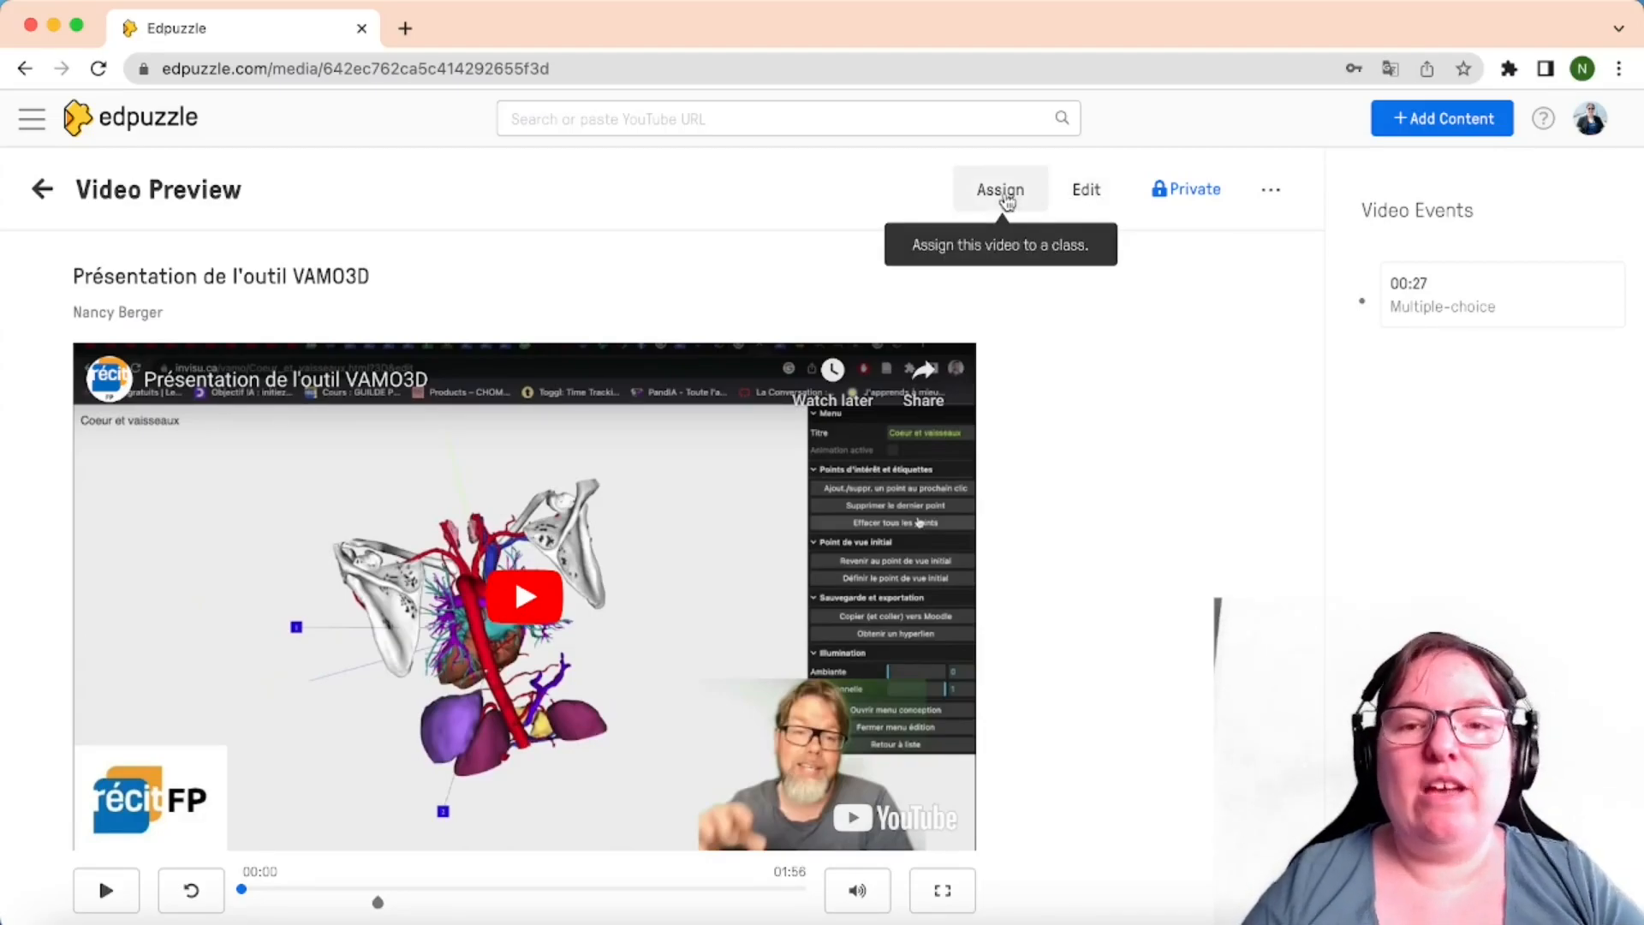
Assign the lesson to Groupe 1, due April 7 at 10:00 am
left_click(1008, 192)
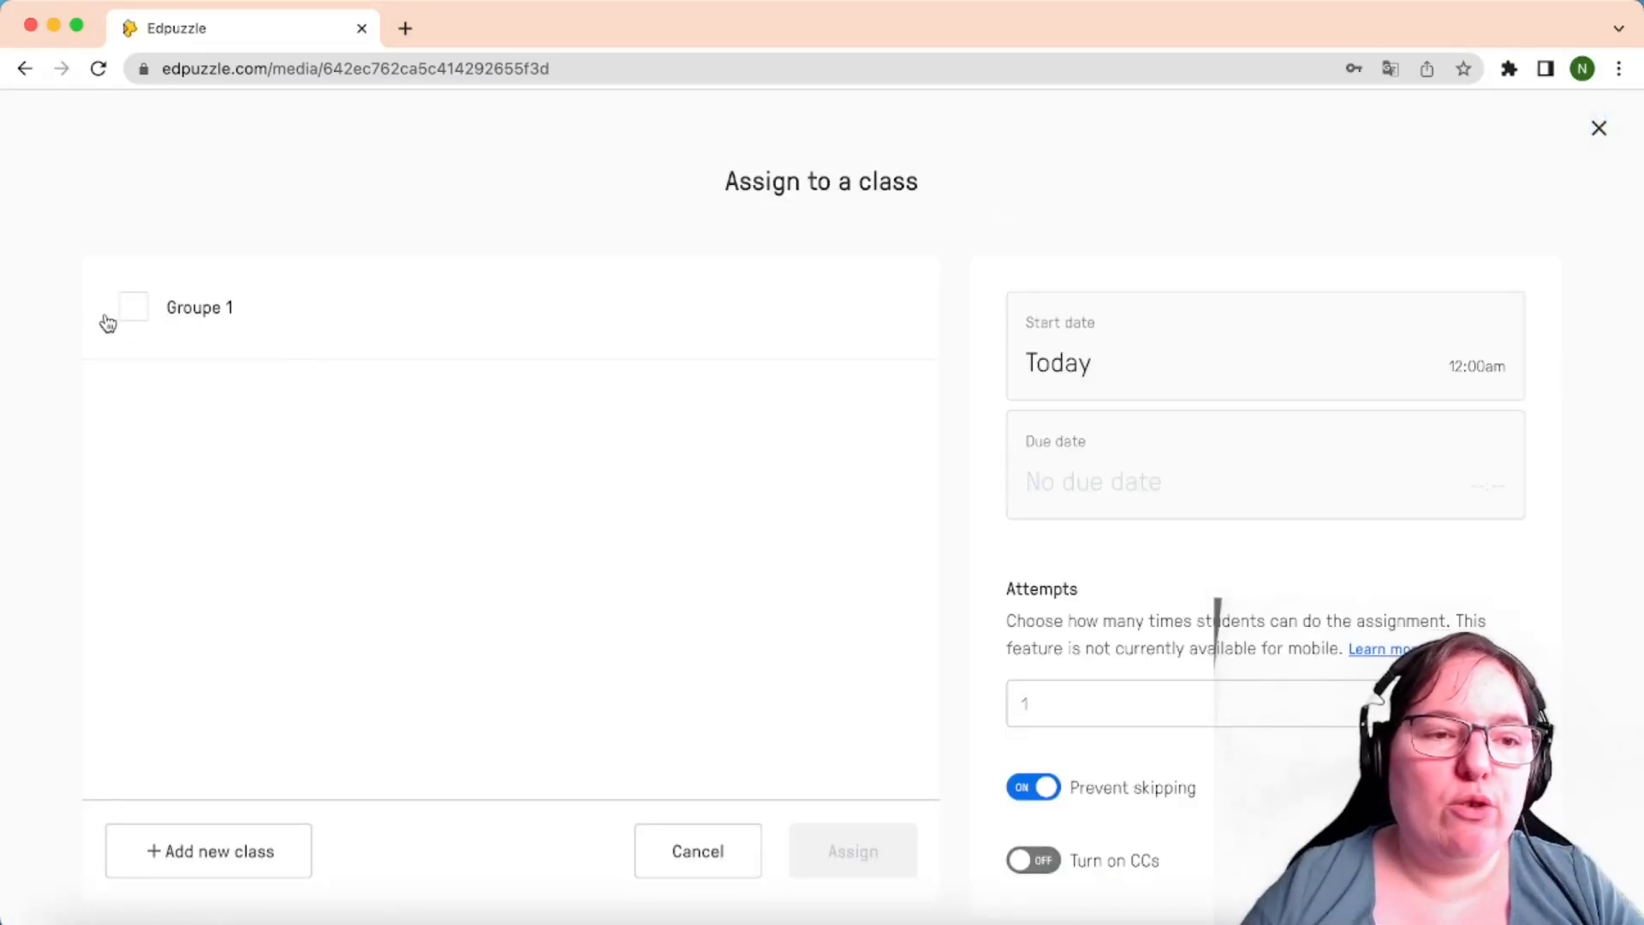
left_click(135, 310)
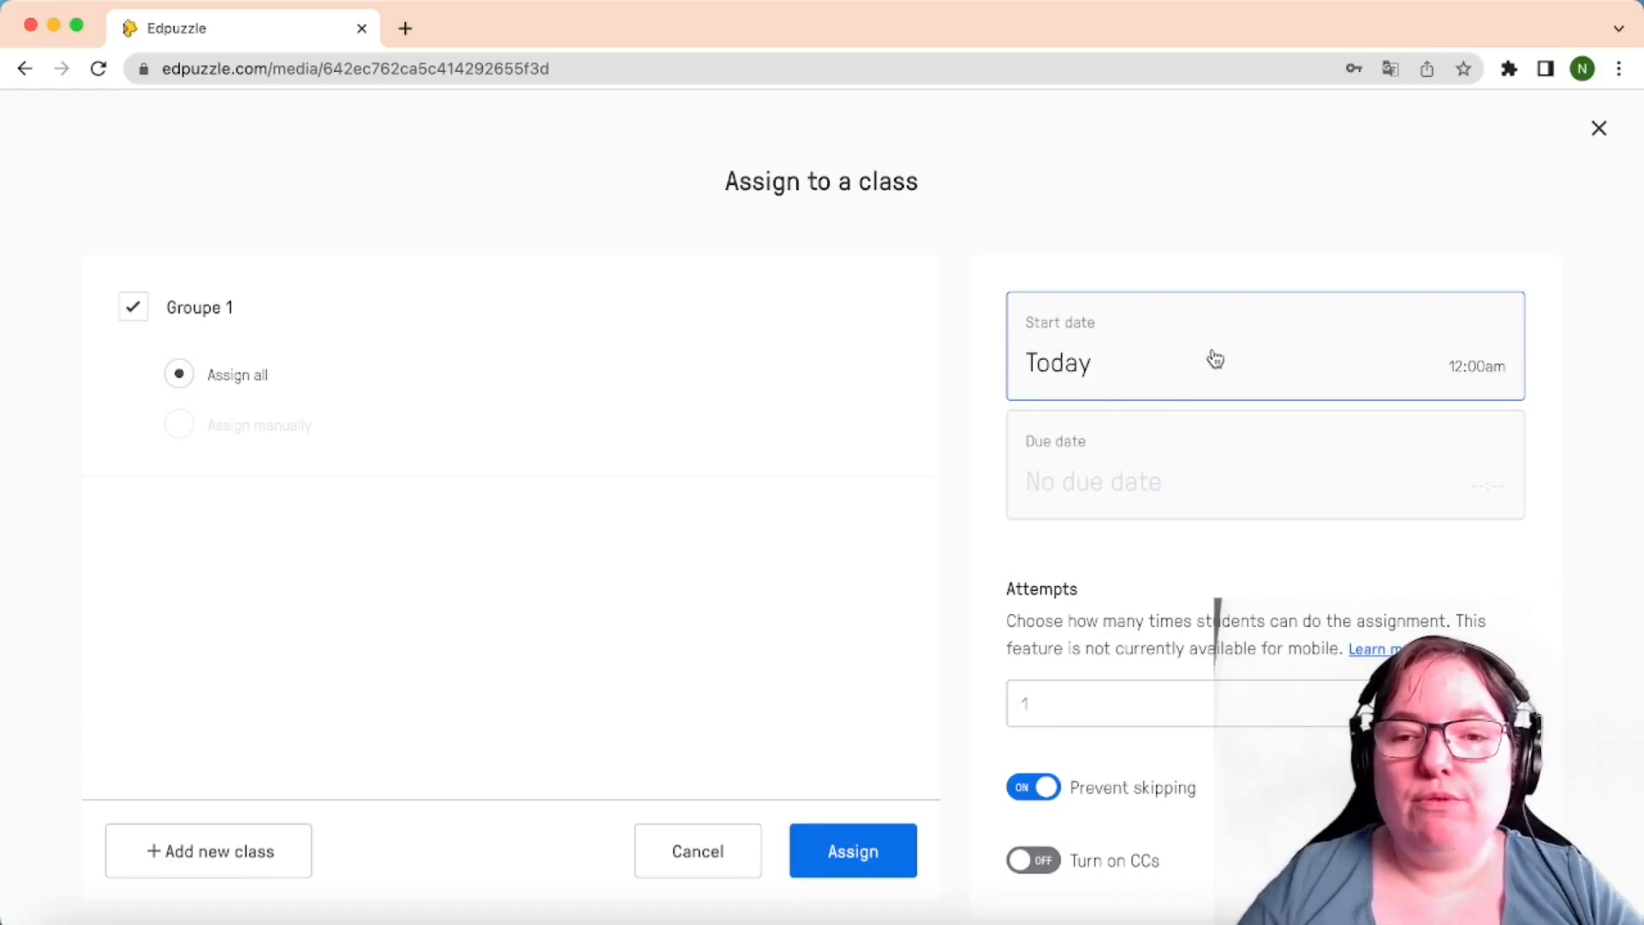
left_click(1200, 506)
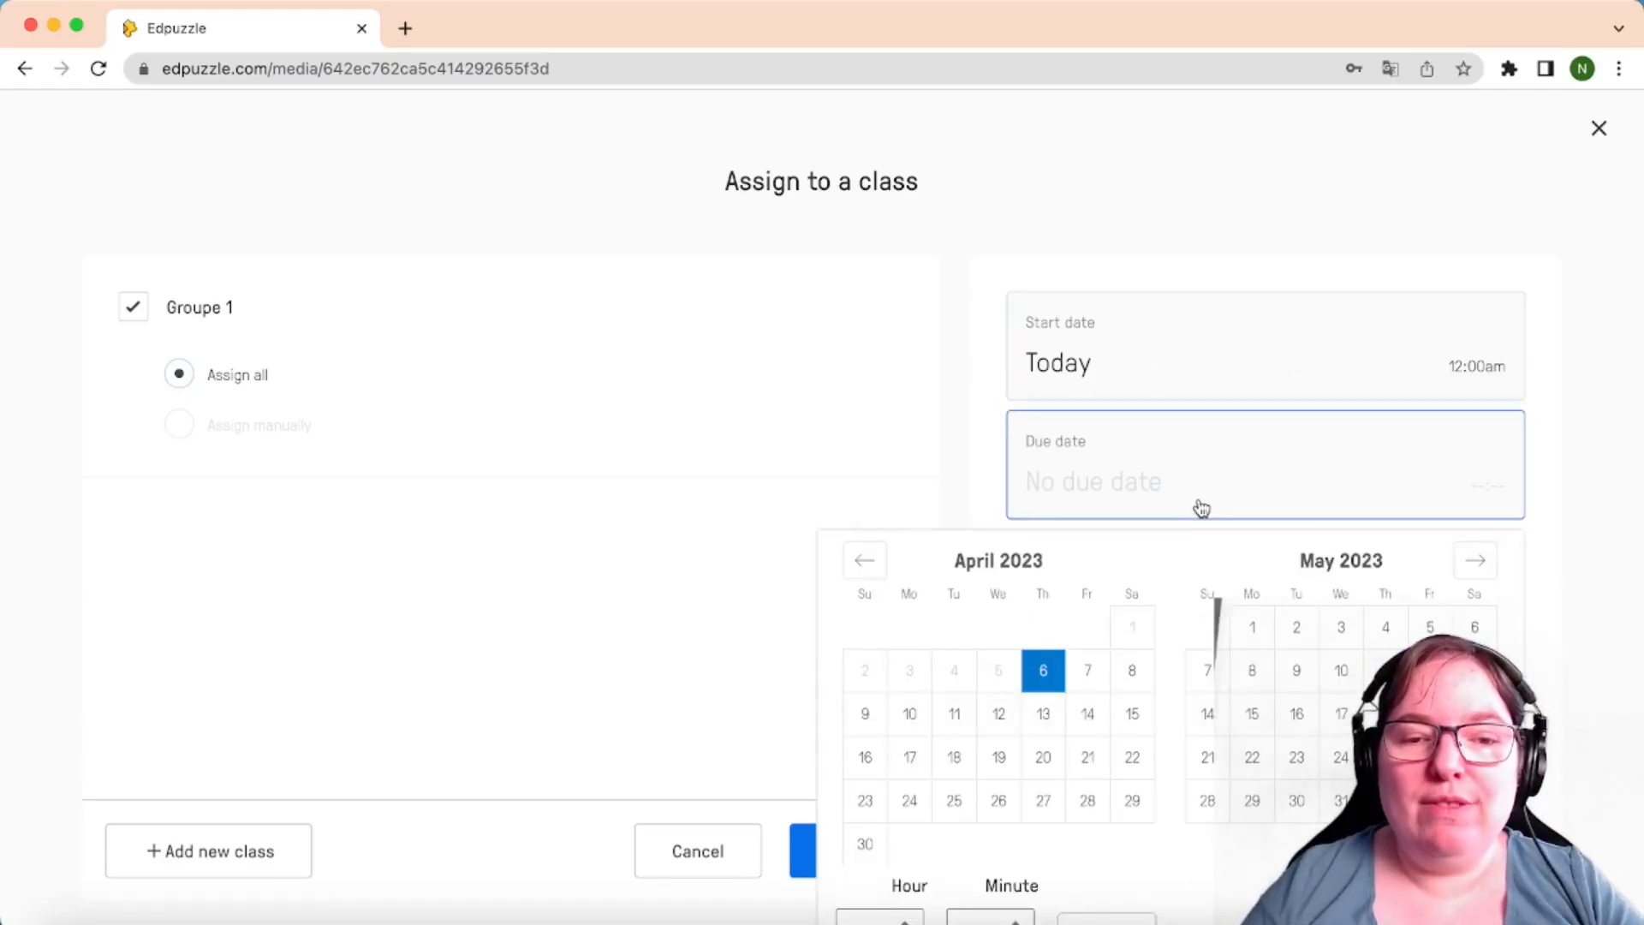
left_click(1088, 672)
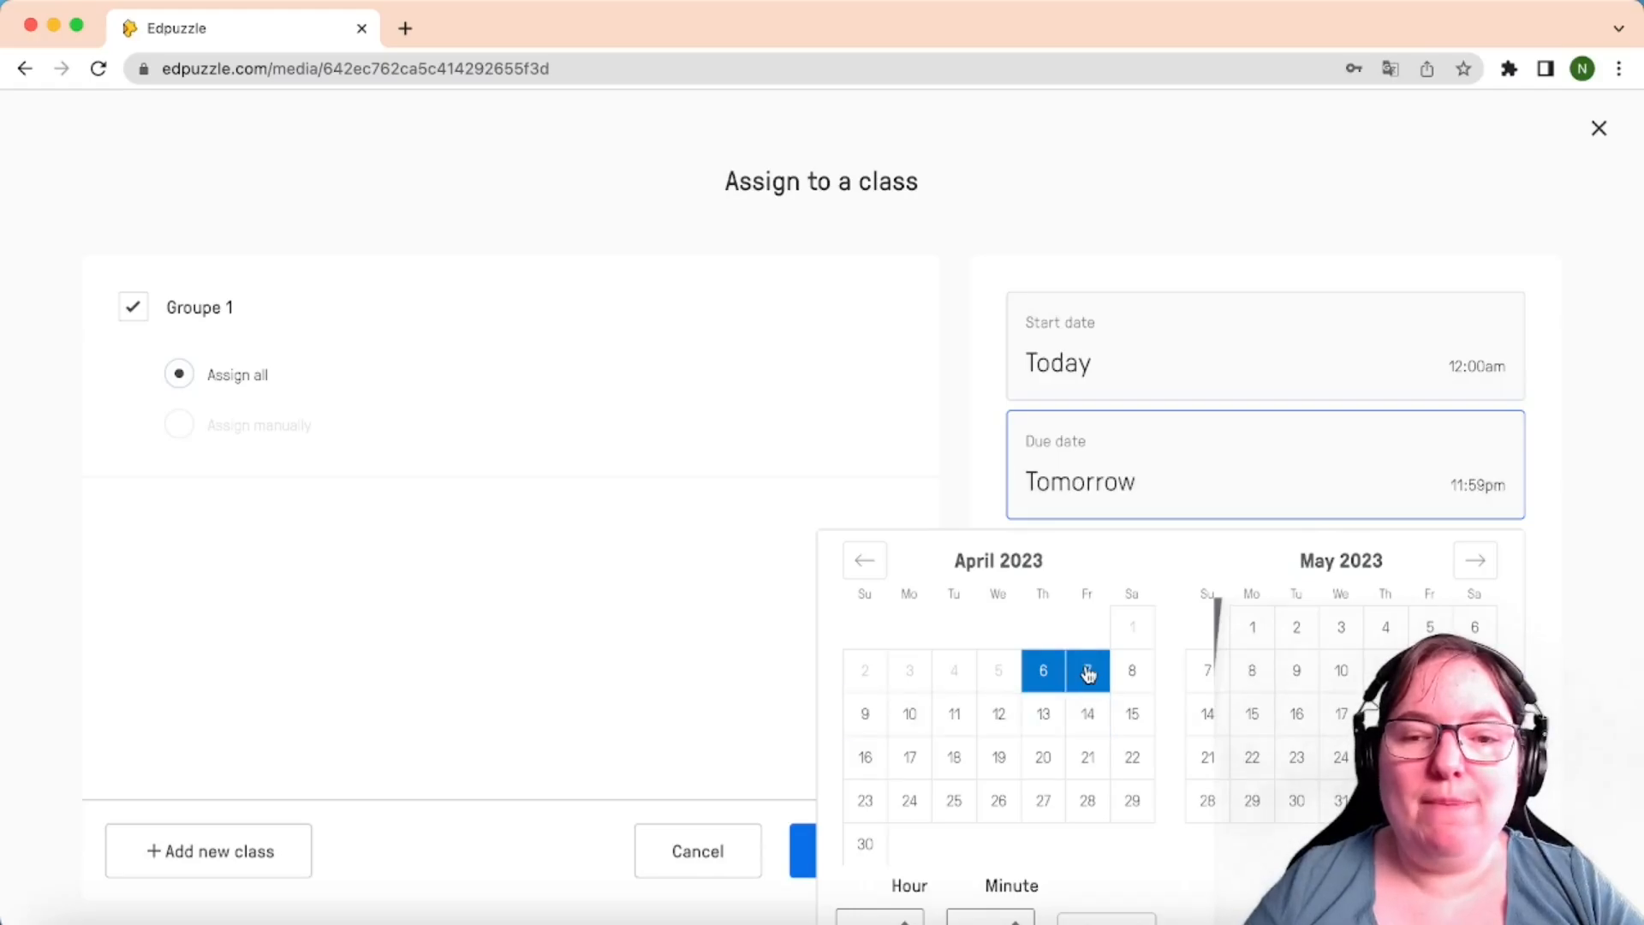
scroll(994, 852, "down", 1)
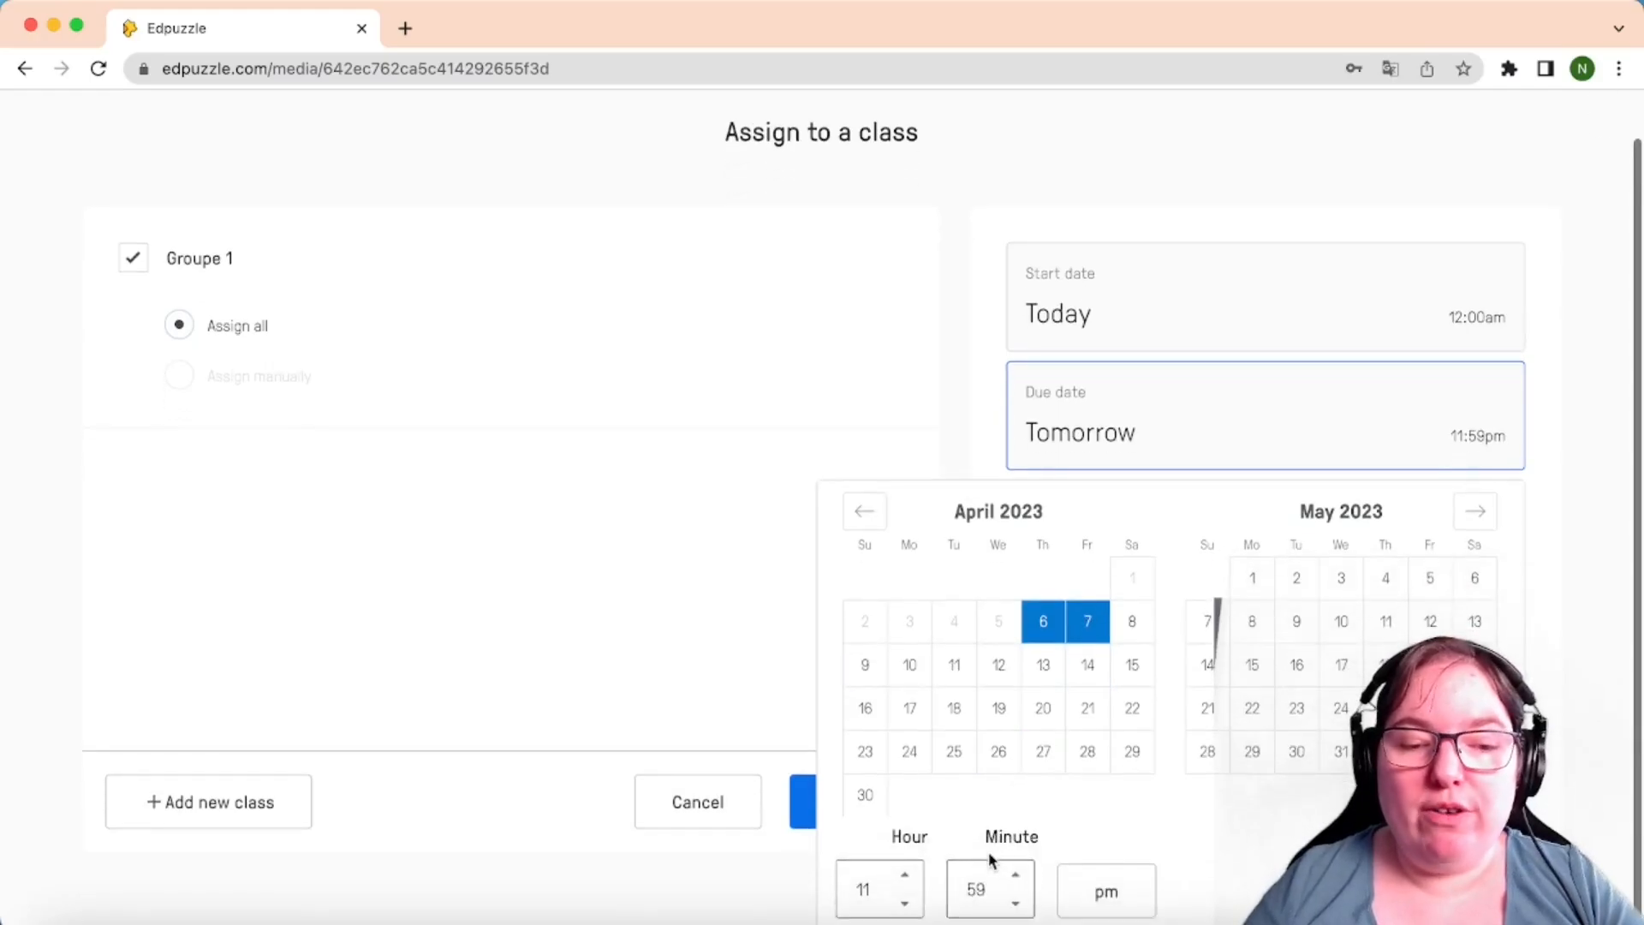
left_click(904, 904)
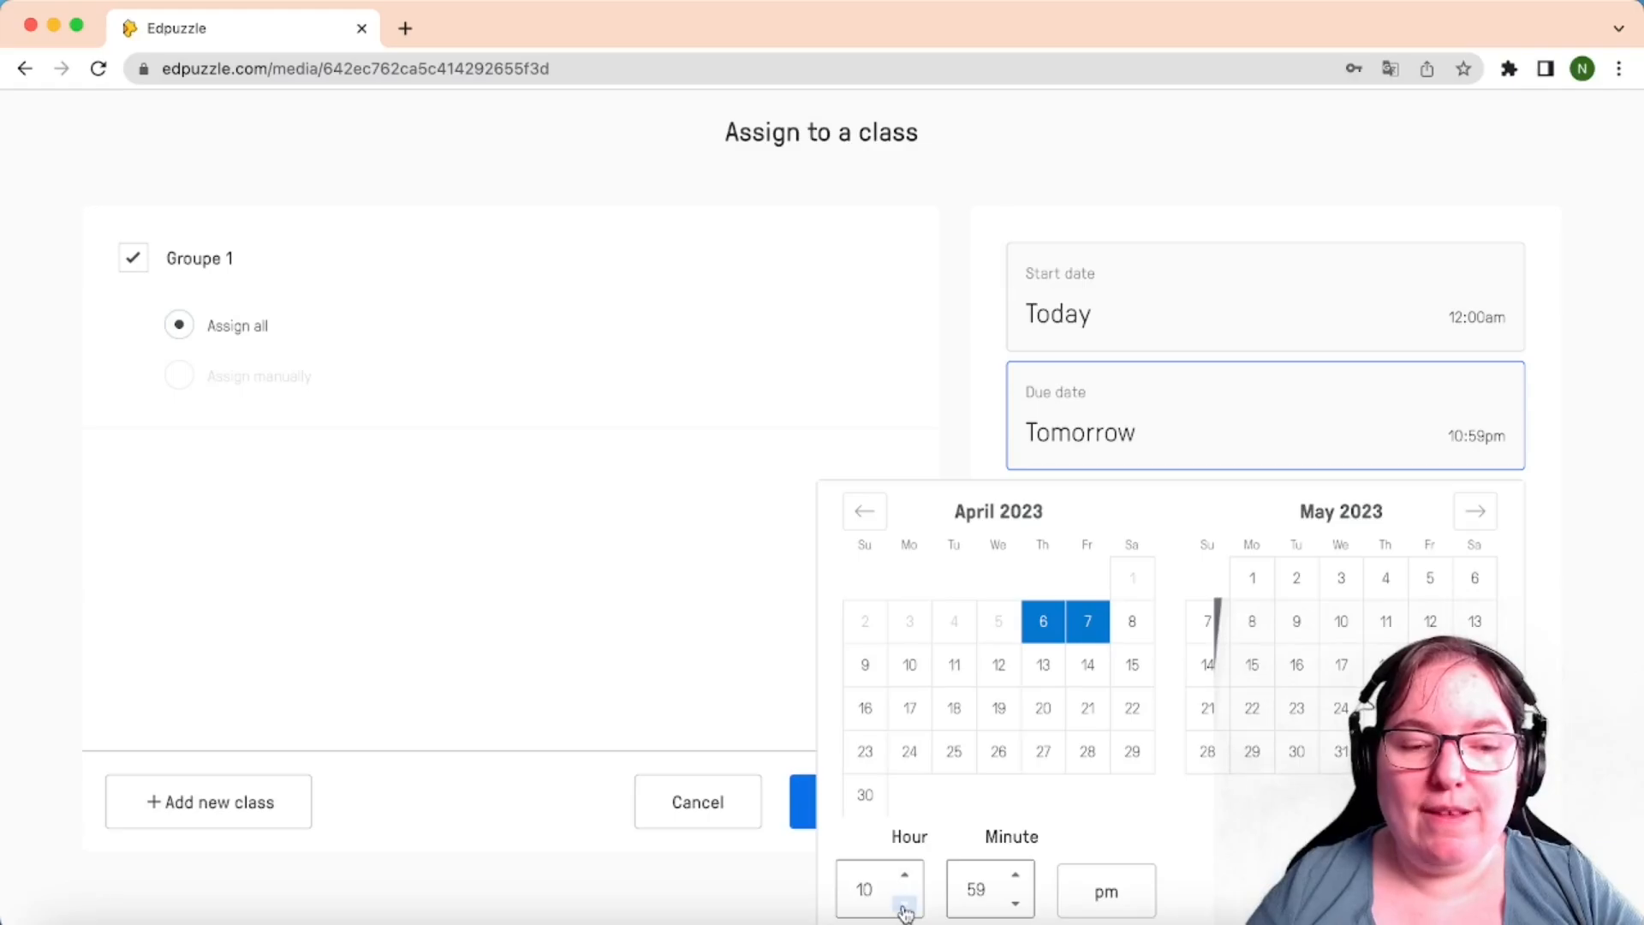
left_click(1015, 875)
left_click(1086, 902)
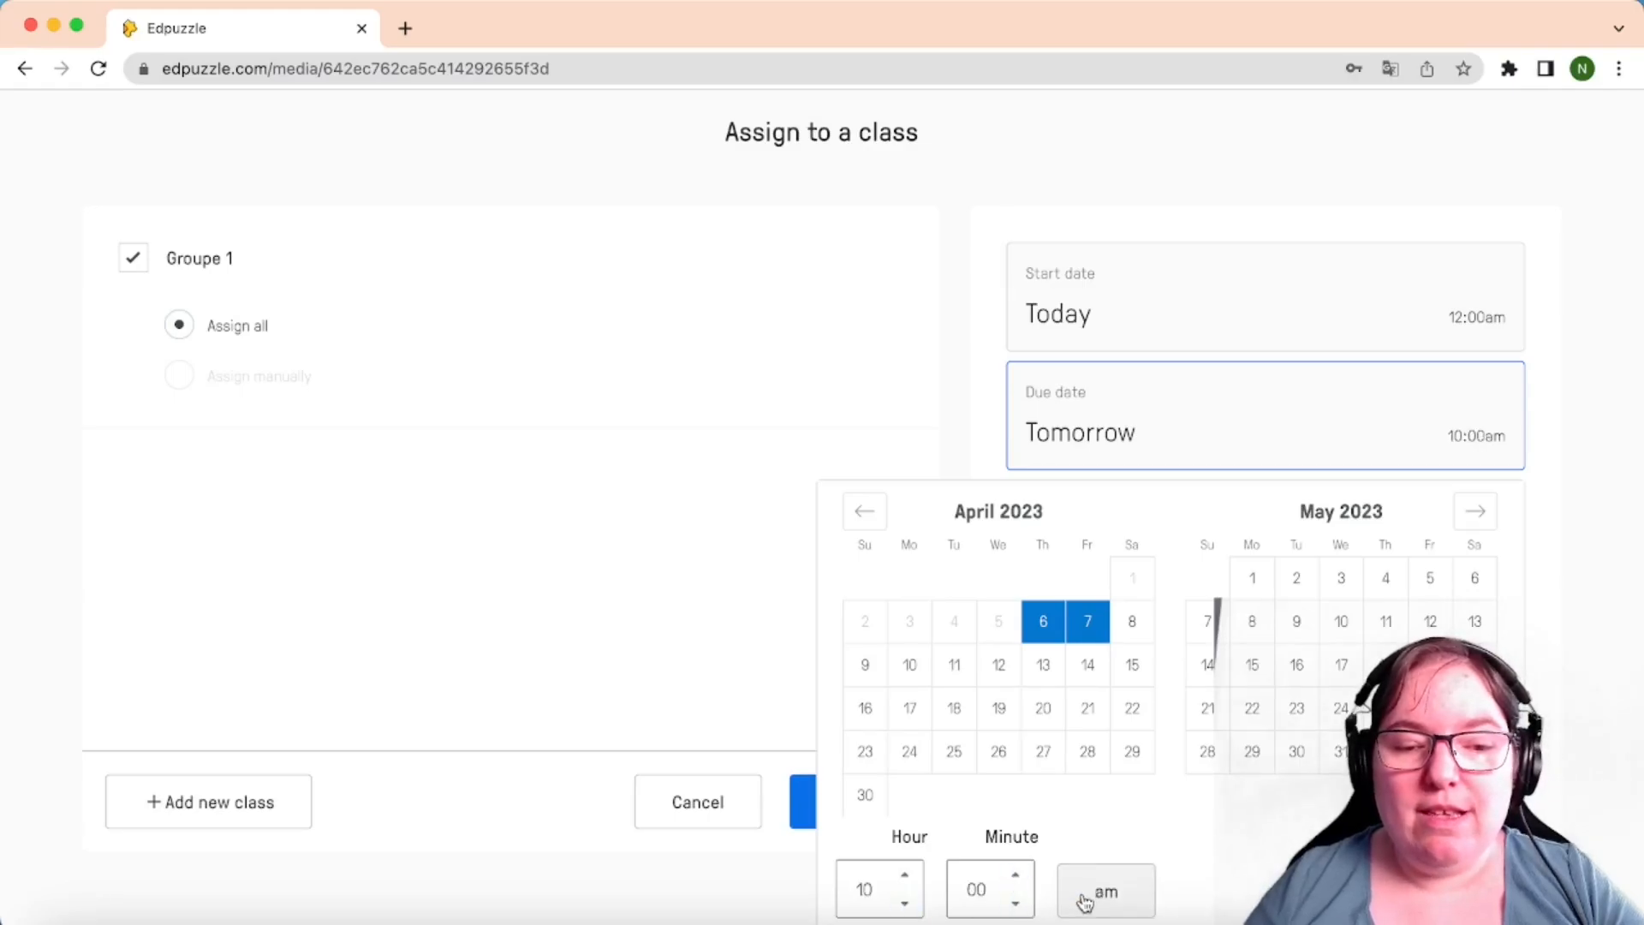
left_click(1580, 856)
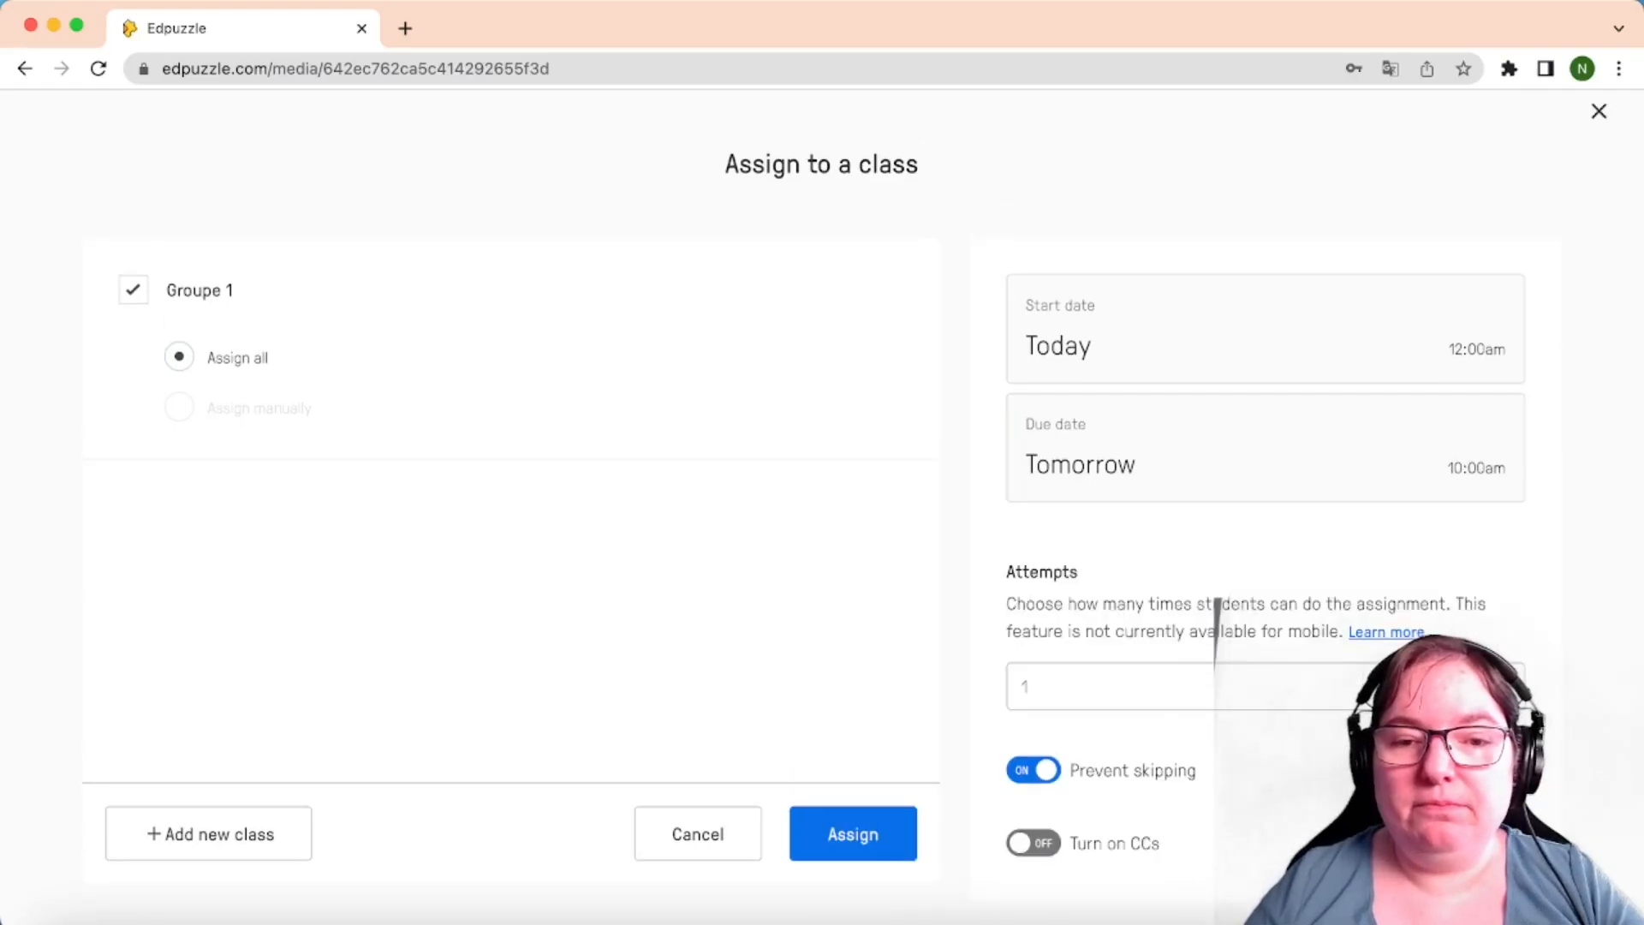
Set the assignment's number of attempts to Unlimited
left_click(1136, 696)
scroll(1132, 694, "down", 1)
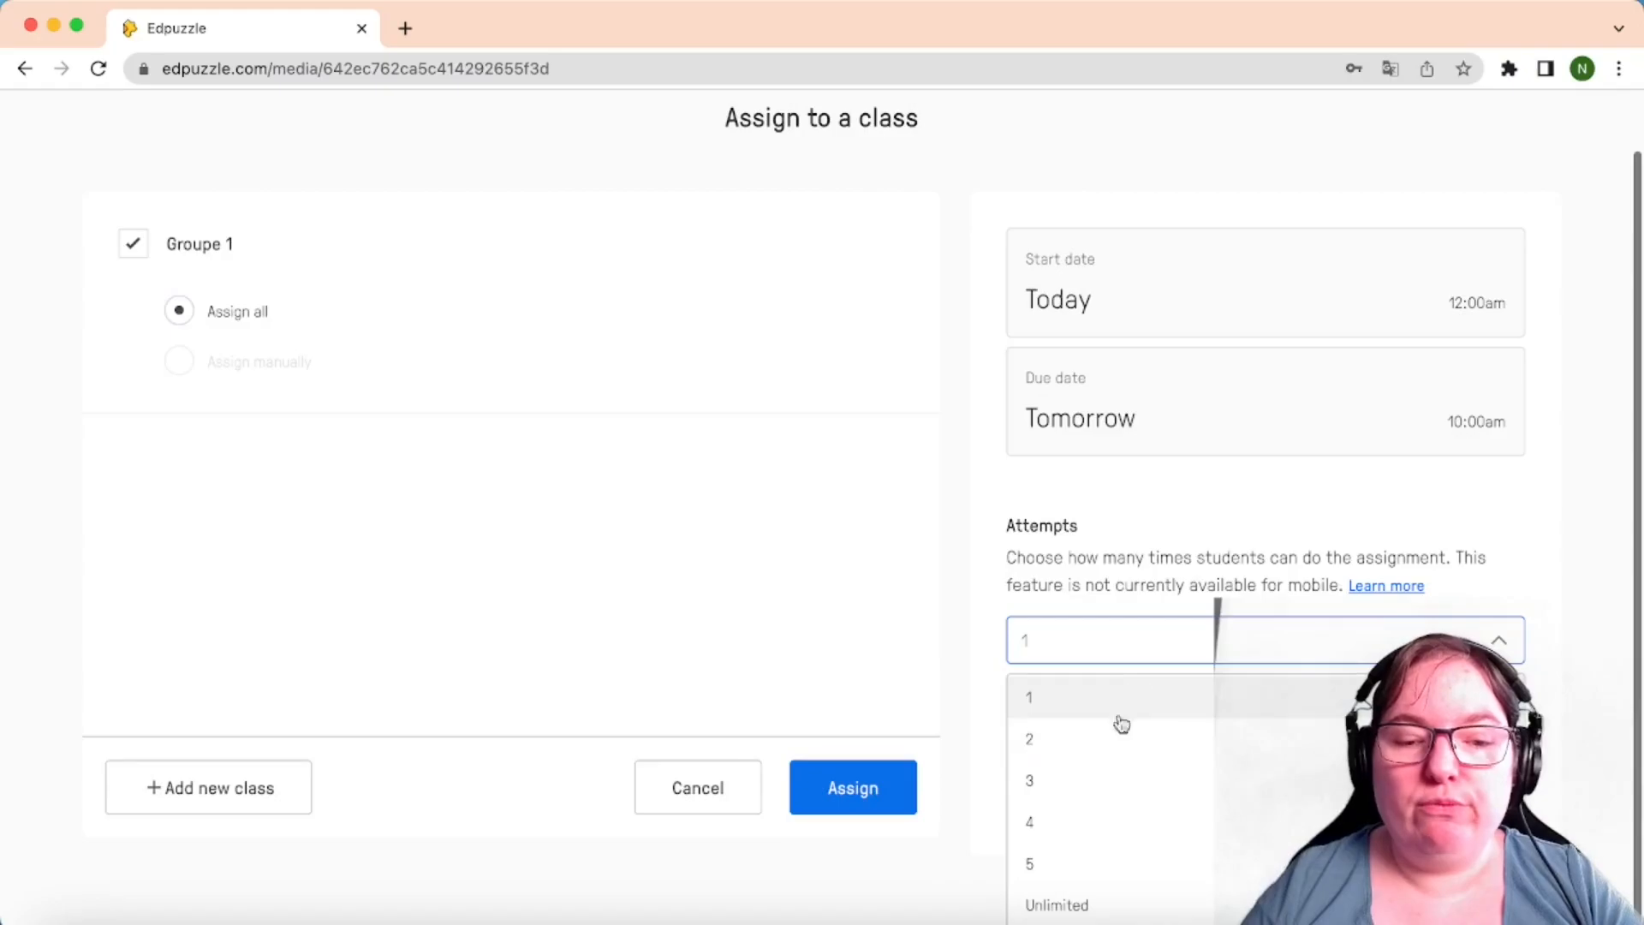
left_click(1070, 910)
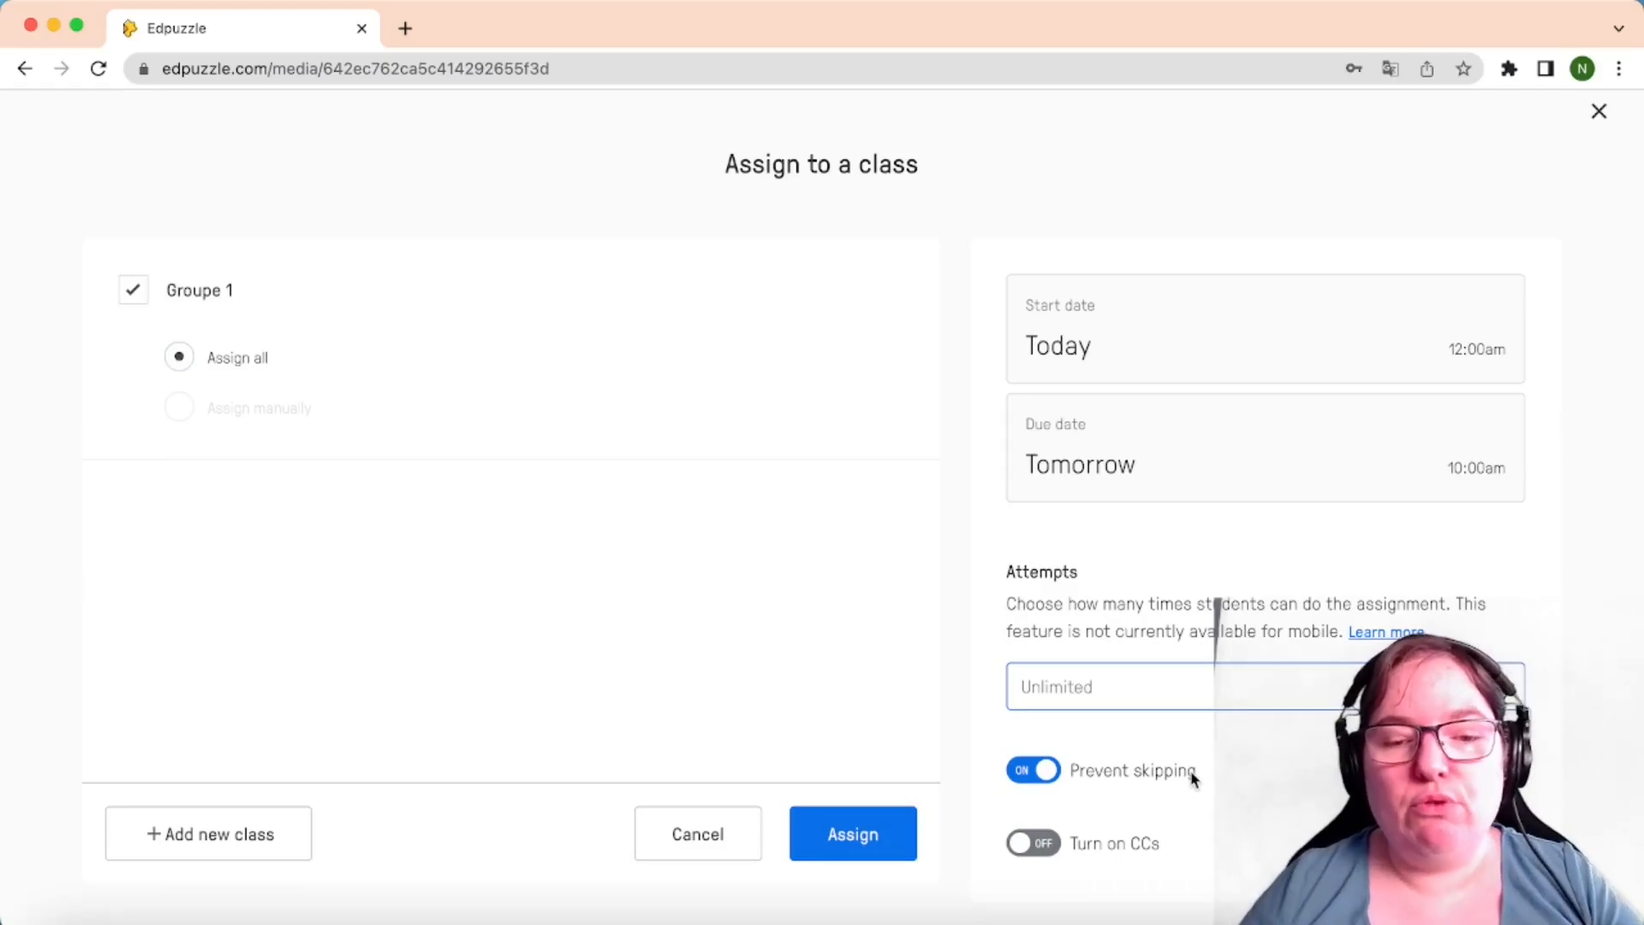
Assign the VAMO3D lesson to Groupe 1, due Tomorrow 10:00am with Prevent skipping on
left_click(828, 838)
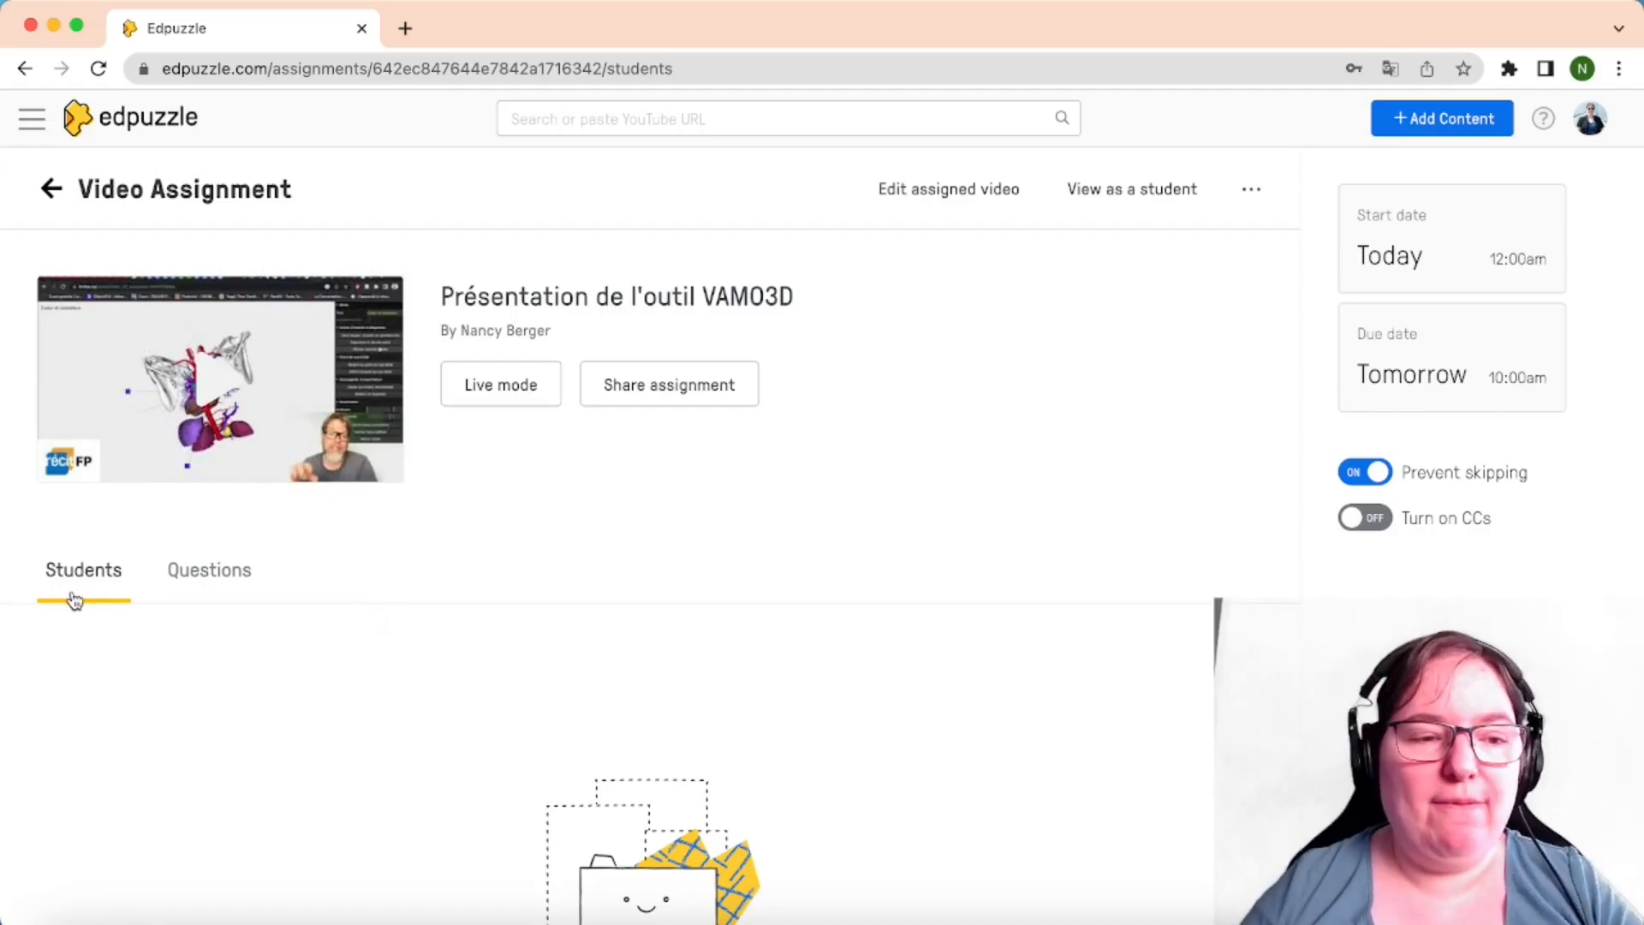
scroll(111, 785, "down", 4)
scroll(111, 785, "up", 4)
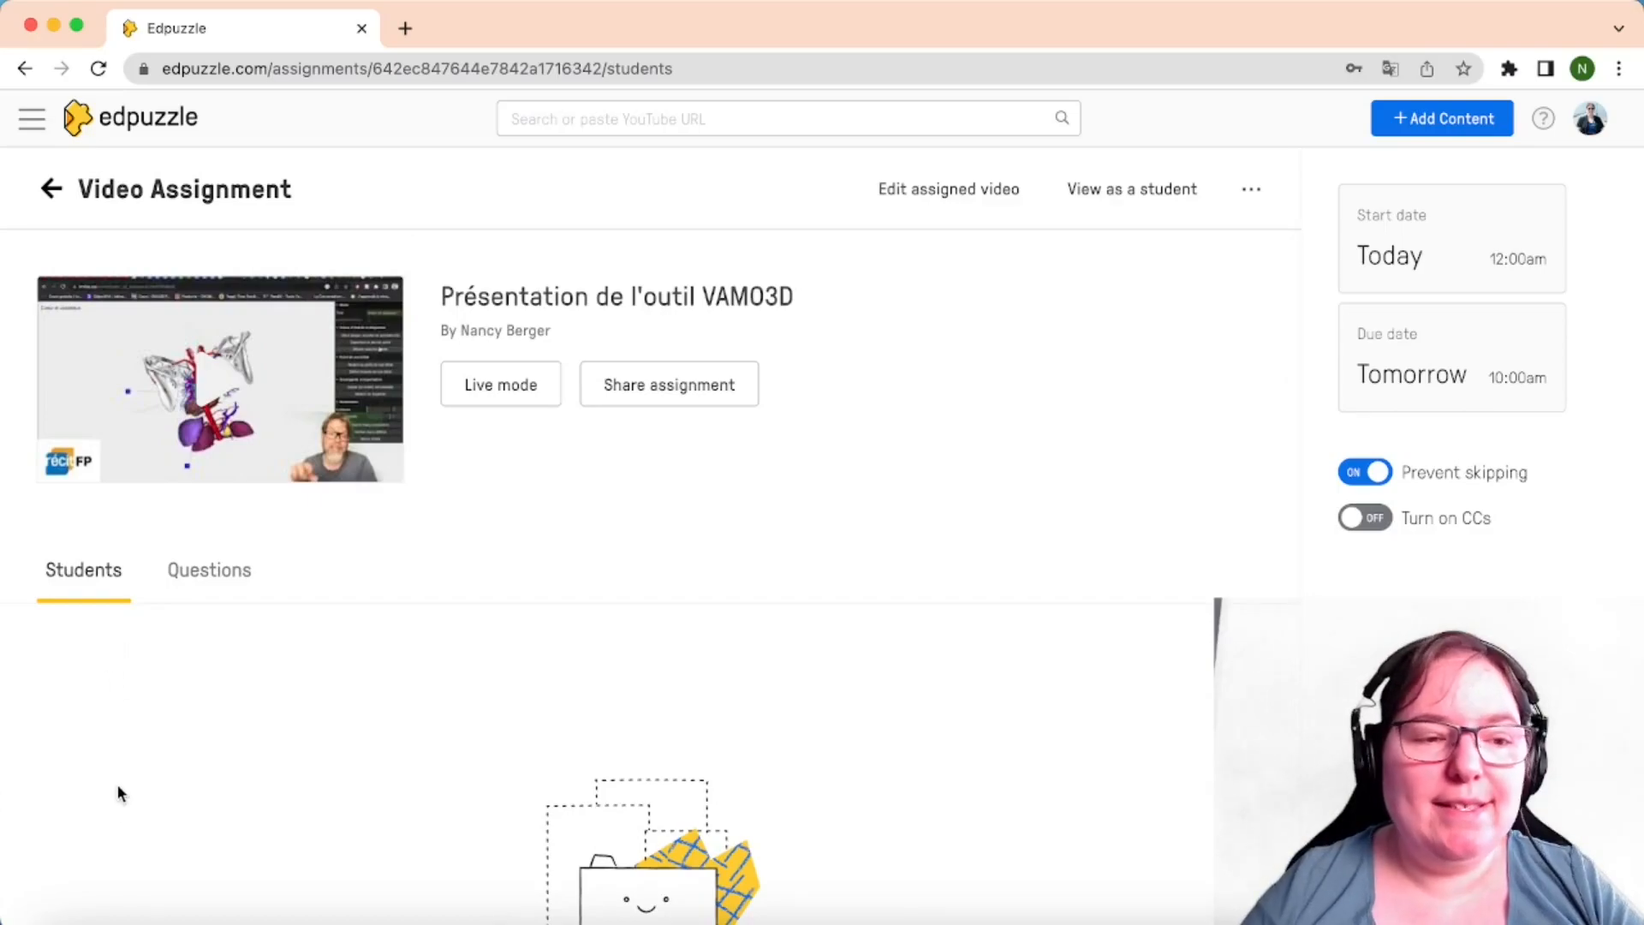
Review the new assignment's Questions page, then return to its Students list
left_click(219, 584)
scroll(218, 585, "down", 2)
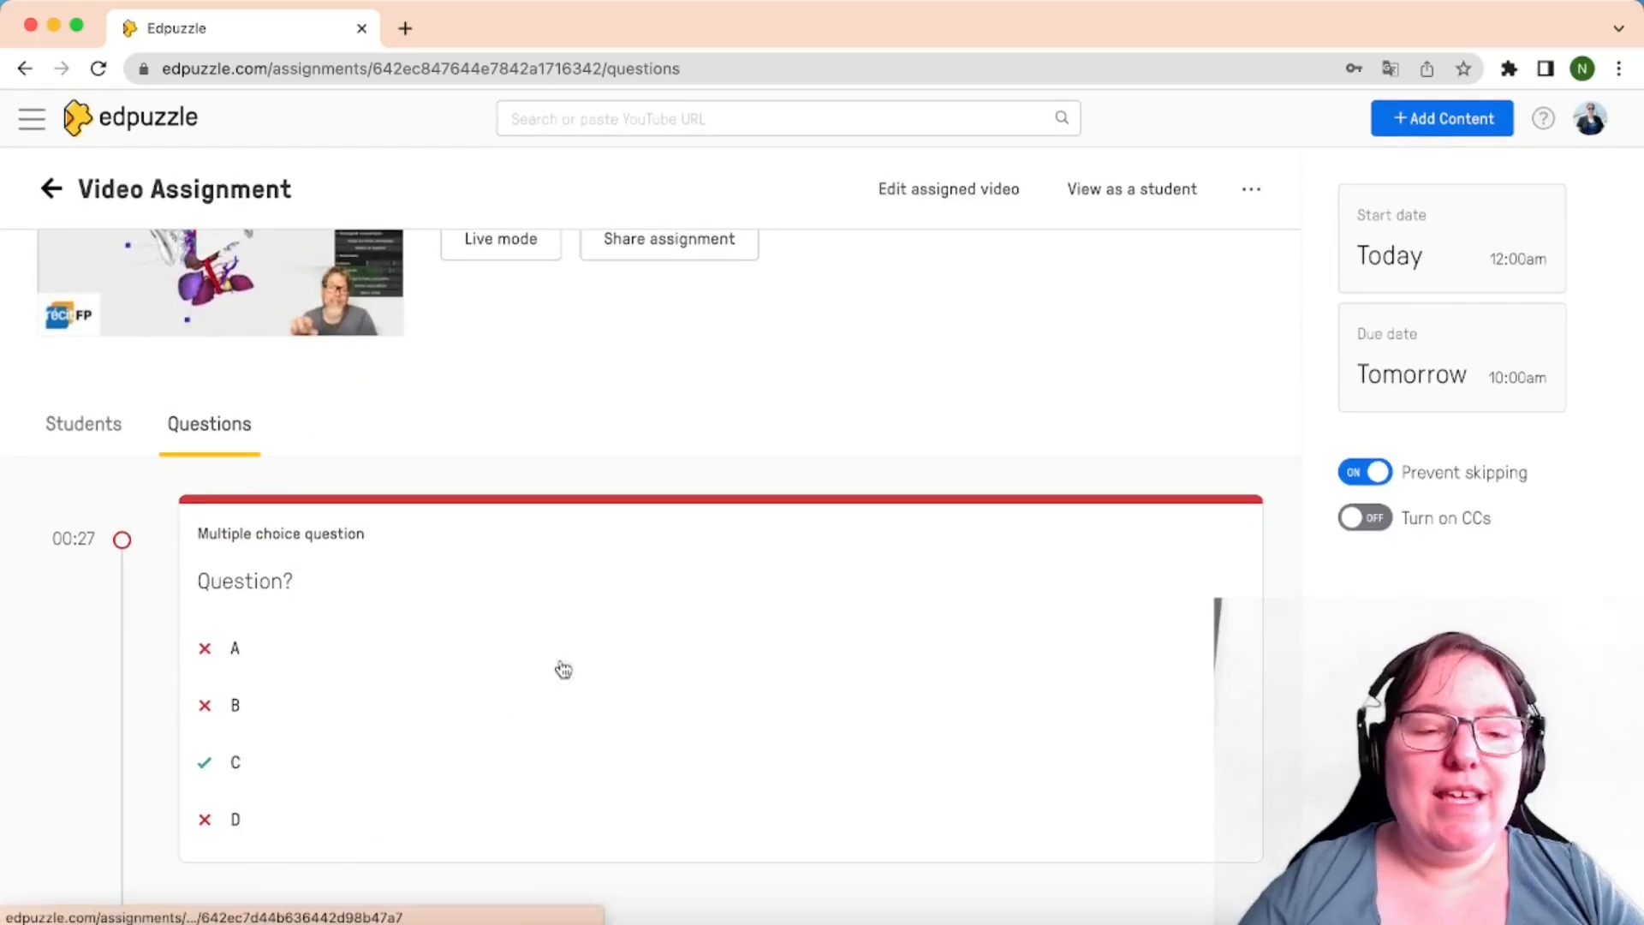
left_click(102, 435)
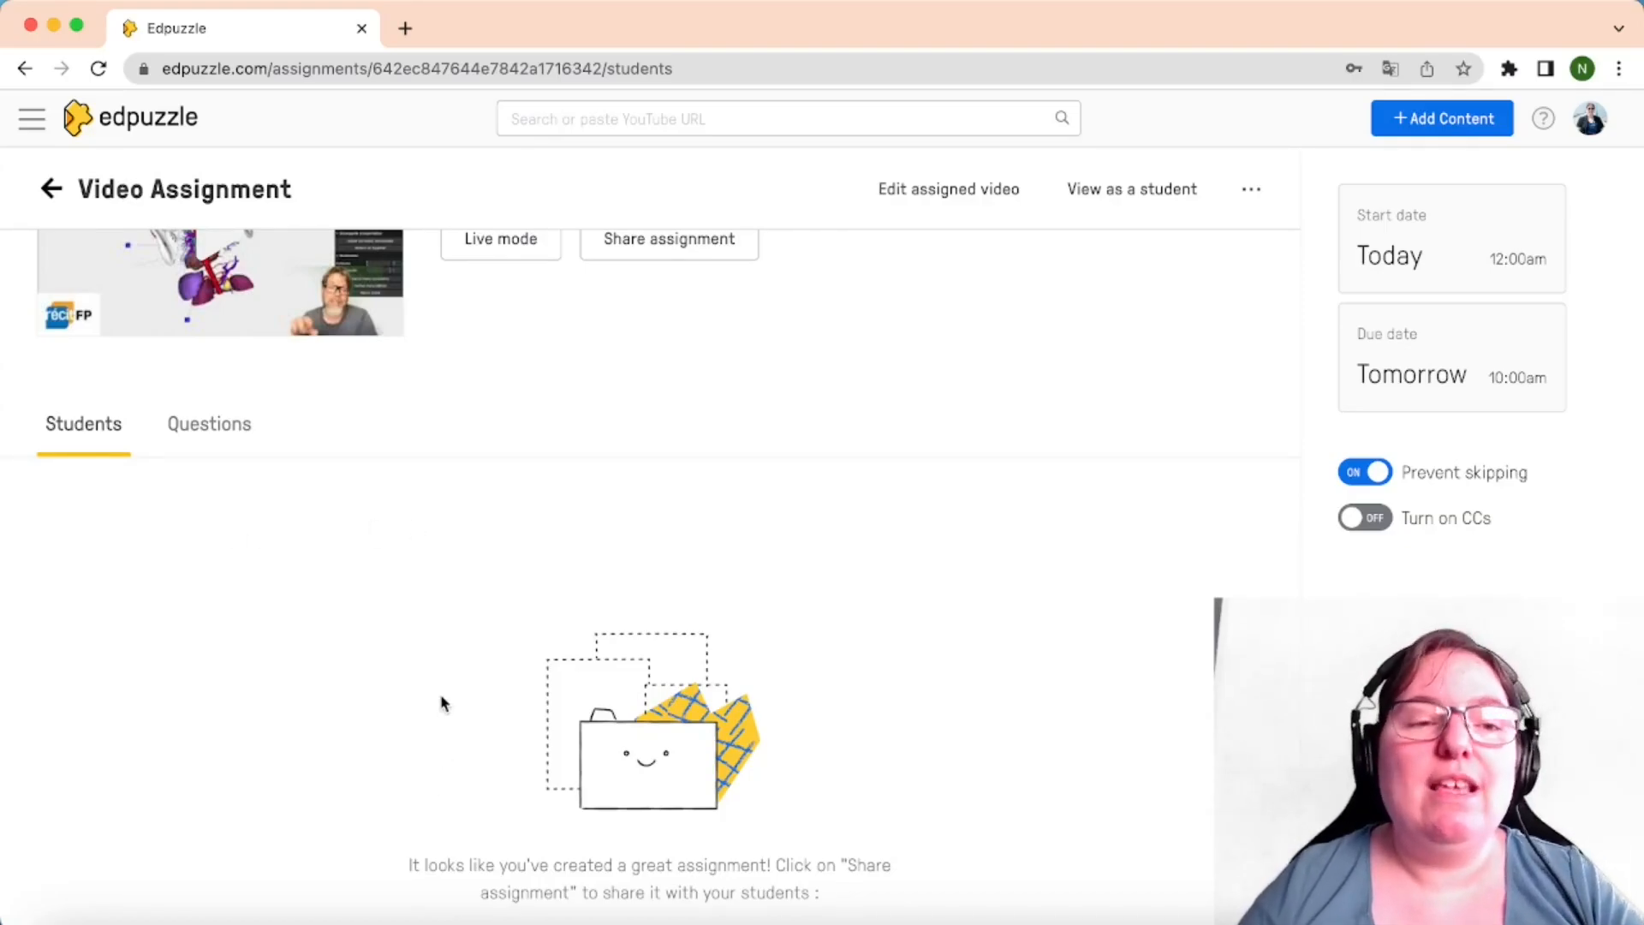
scroll(620, 583, "up", 3)
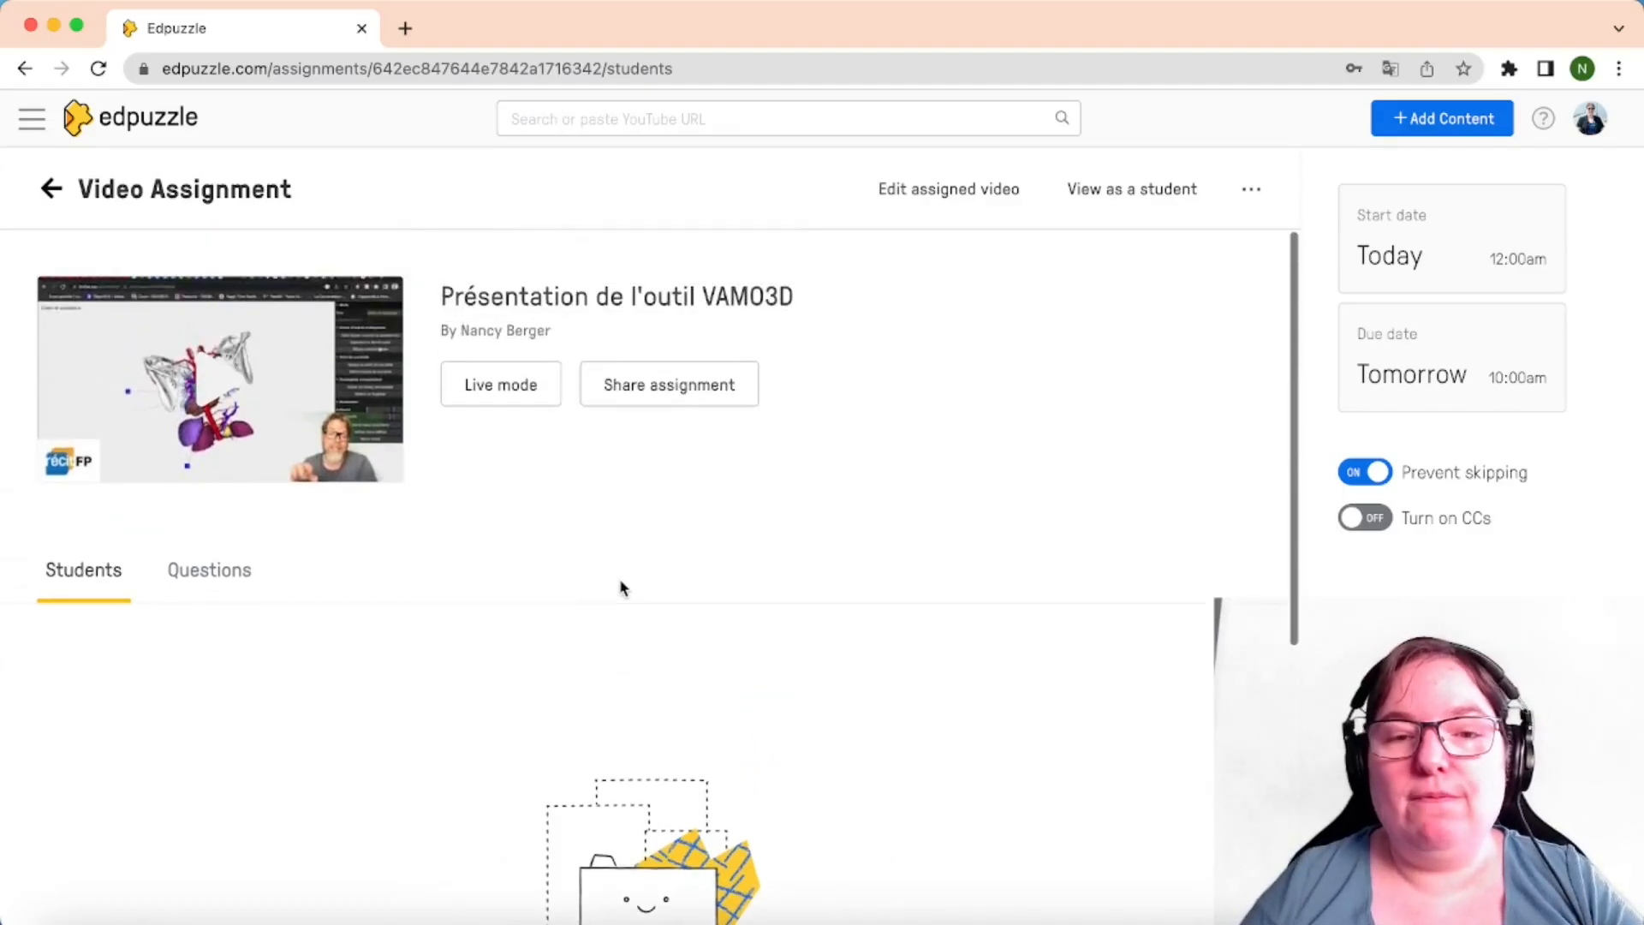
scroll(620, 582, "down", 5)
scroll(620, 581, "up", 5)
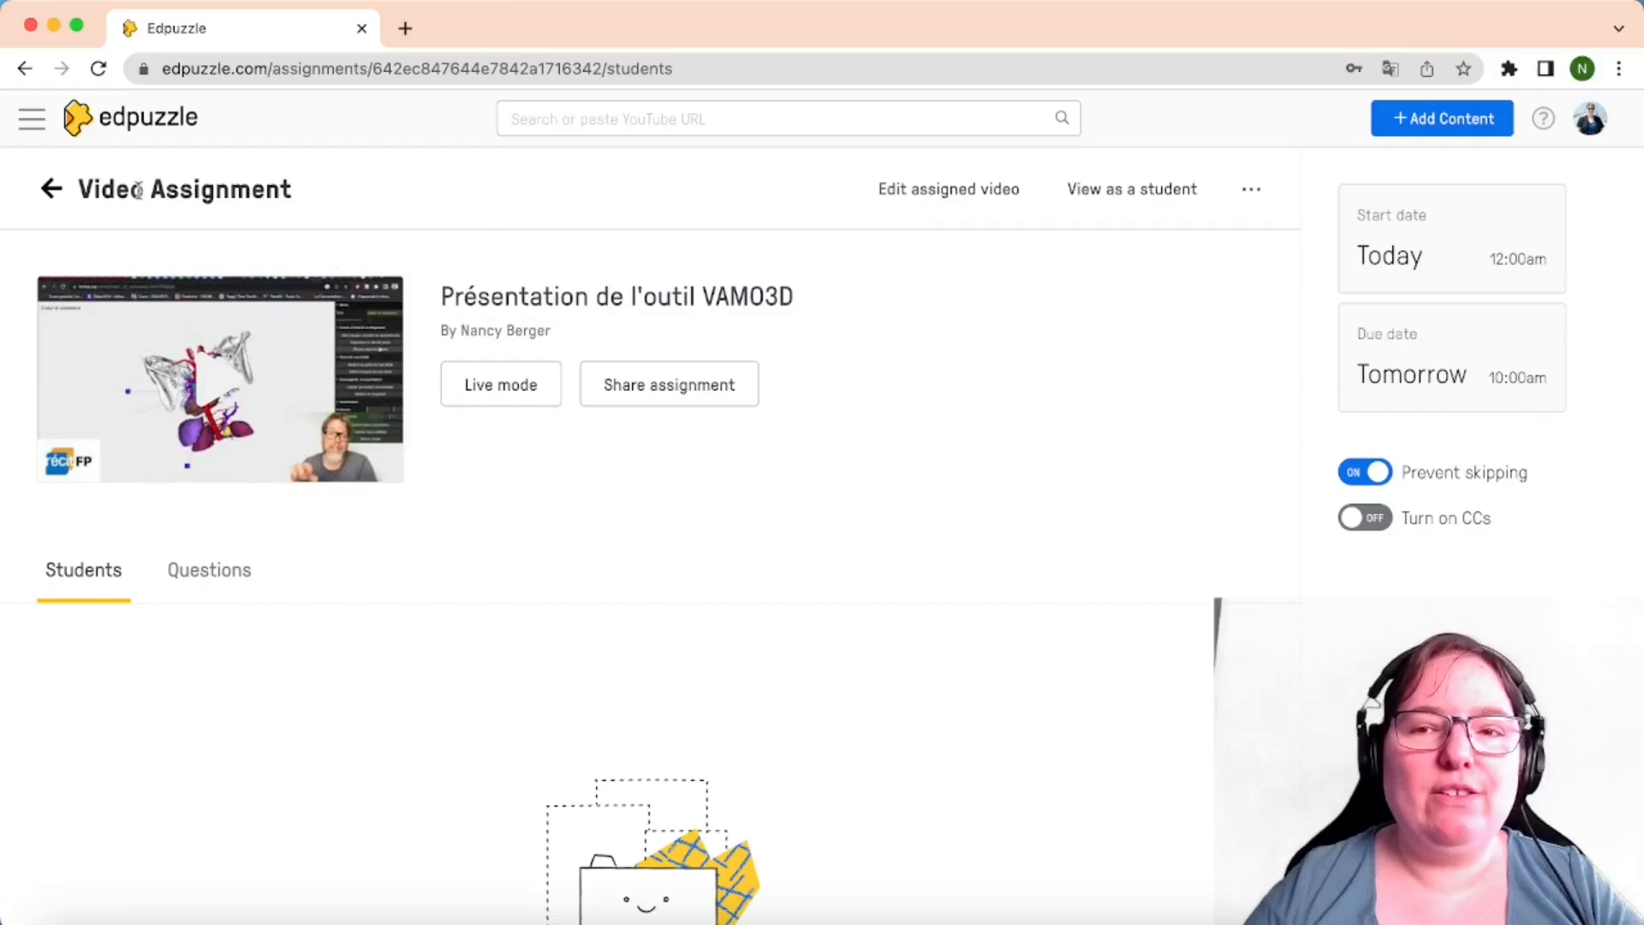
Return to the Groupe 1 class page, then browse My Content and Discover
left_click(59, 202)
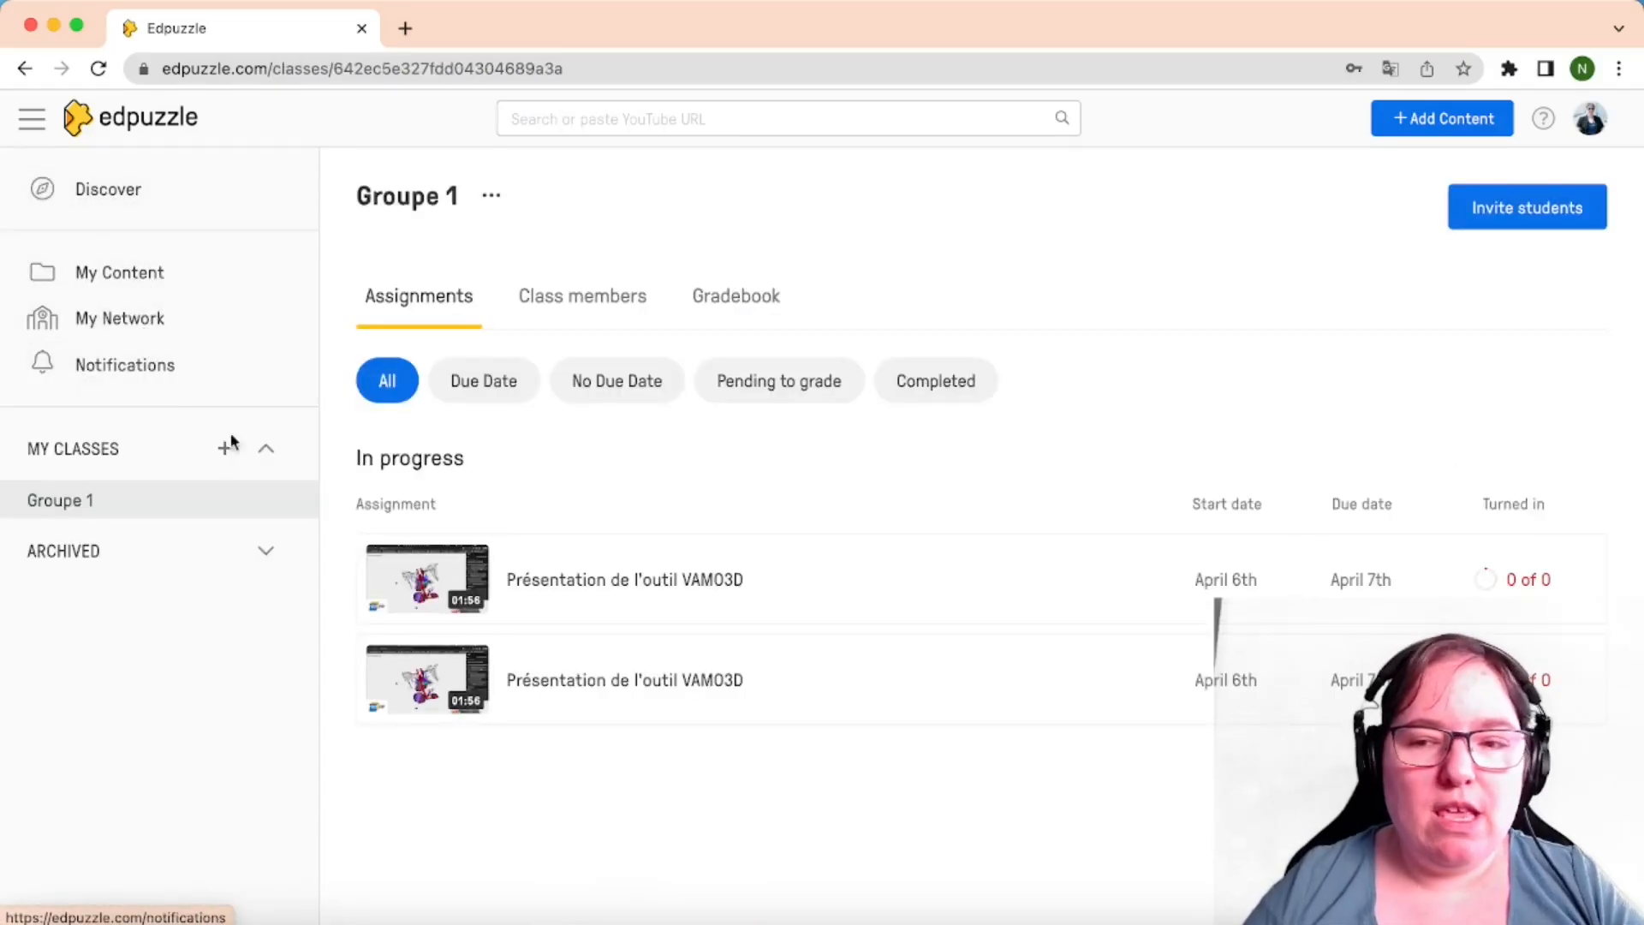
left_click(141, 281)
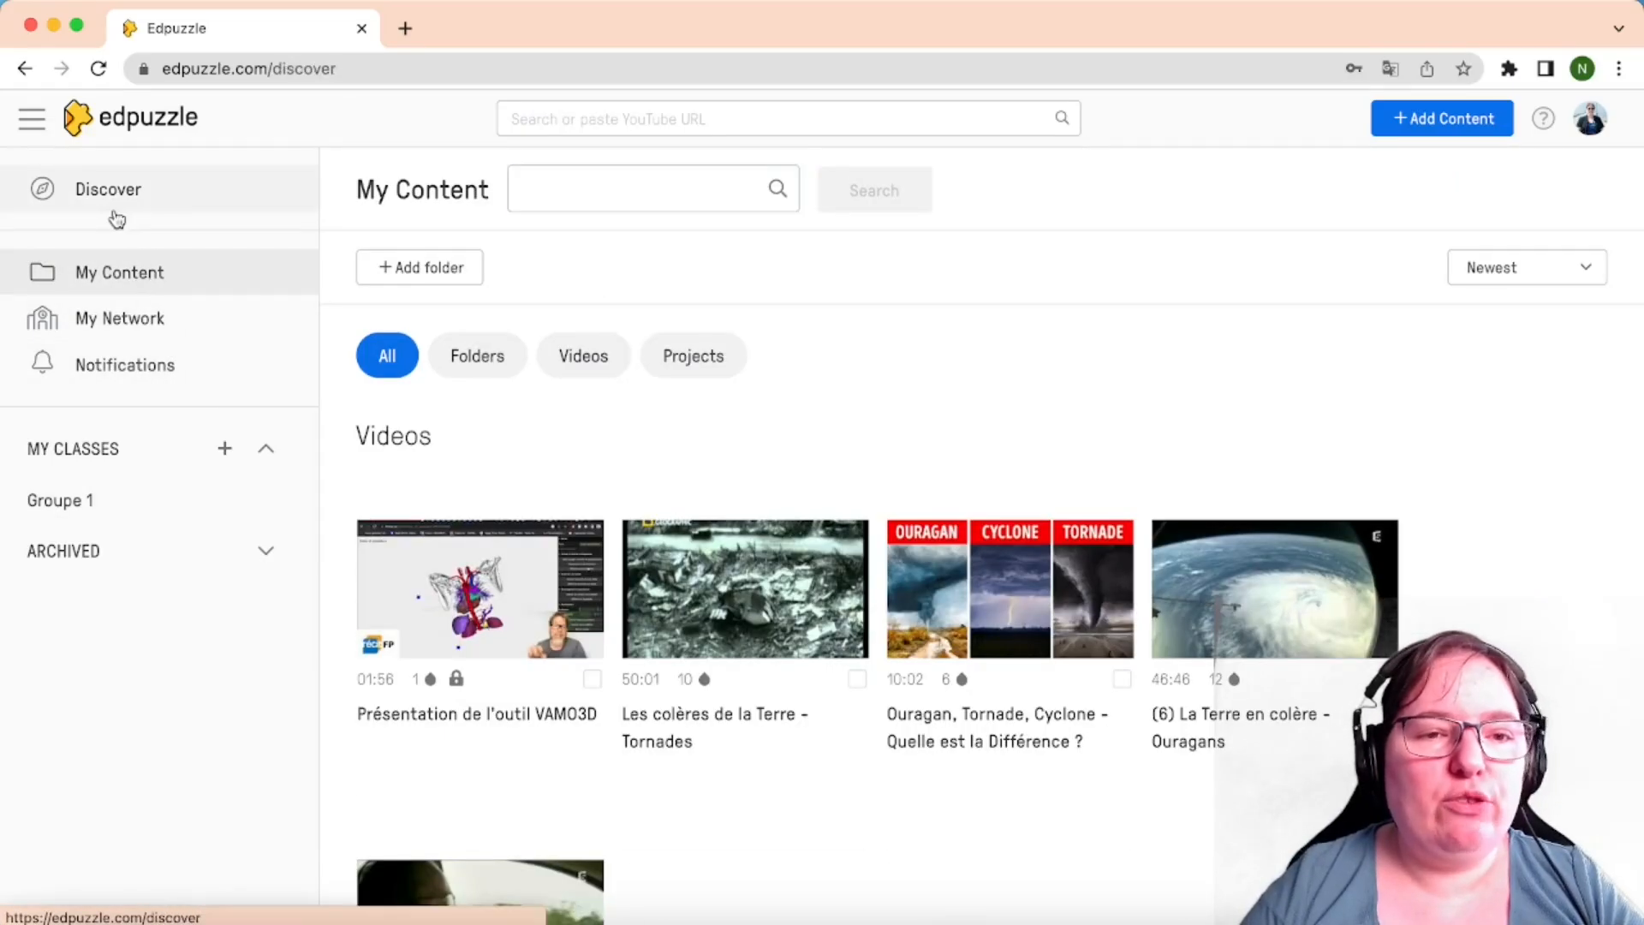
left_click(114, 201)
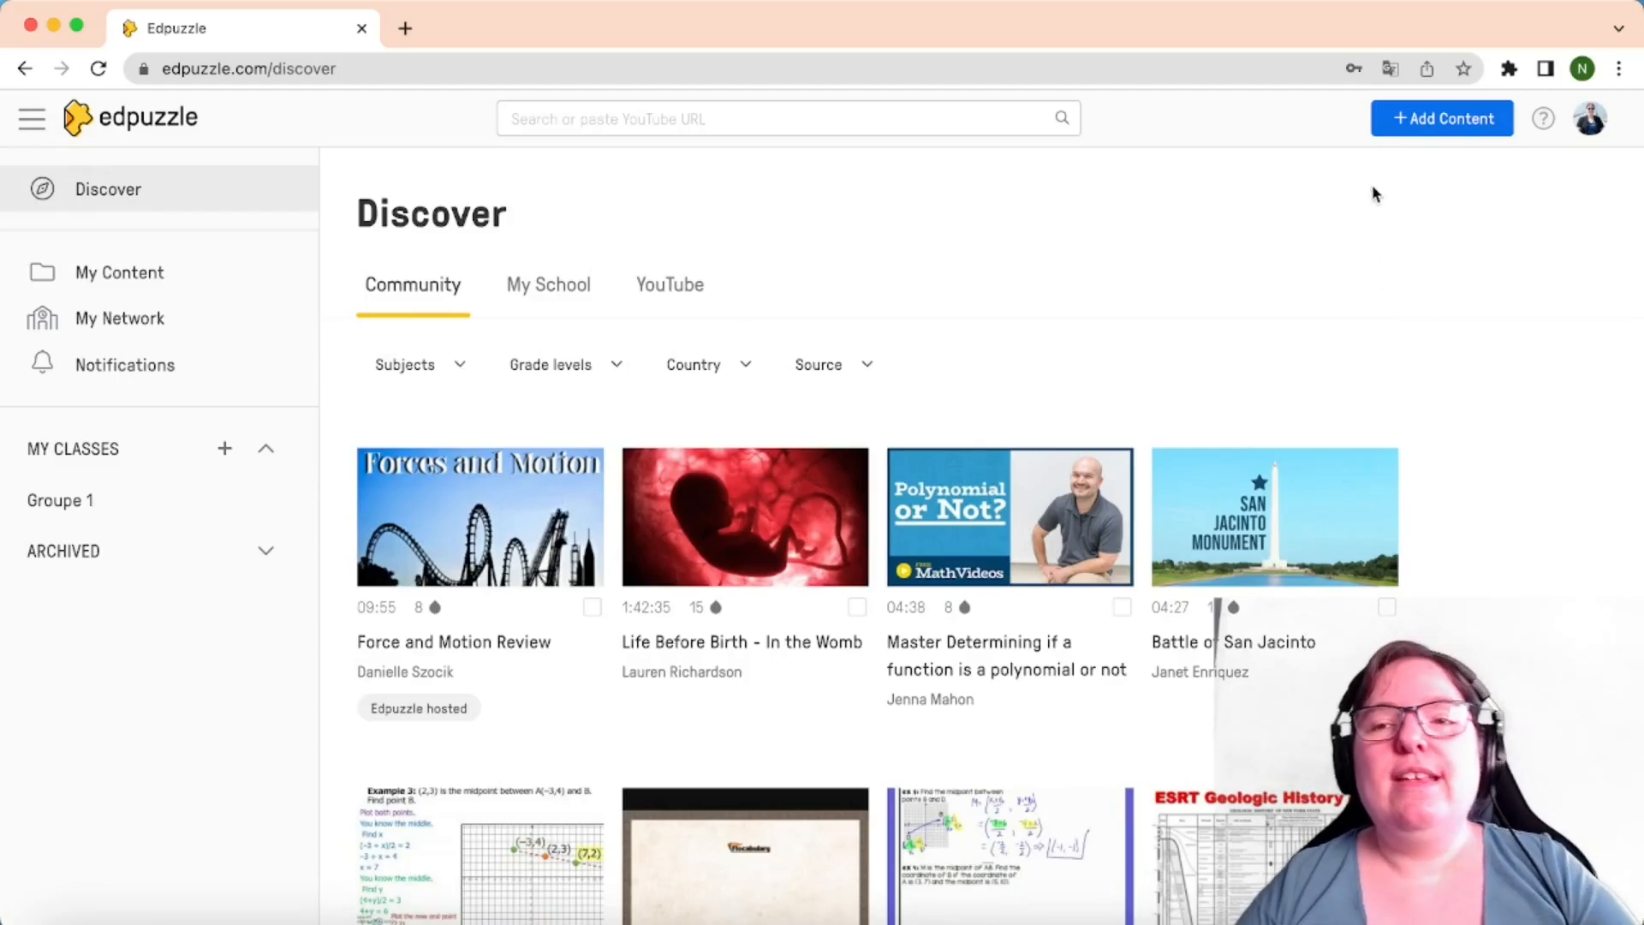
Open the Upload your videos page from Add Content, then reopen the Add Content menu
left_click(1425, 124)
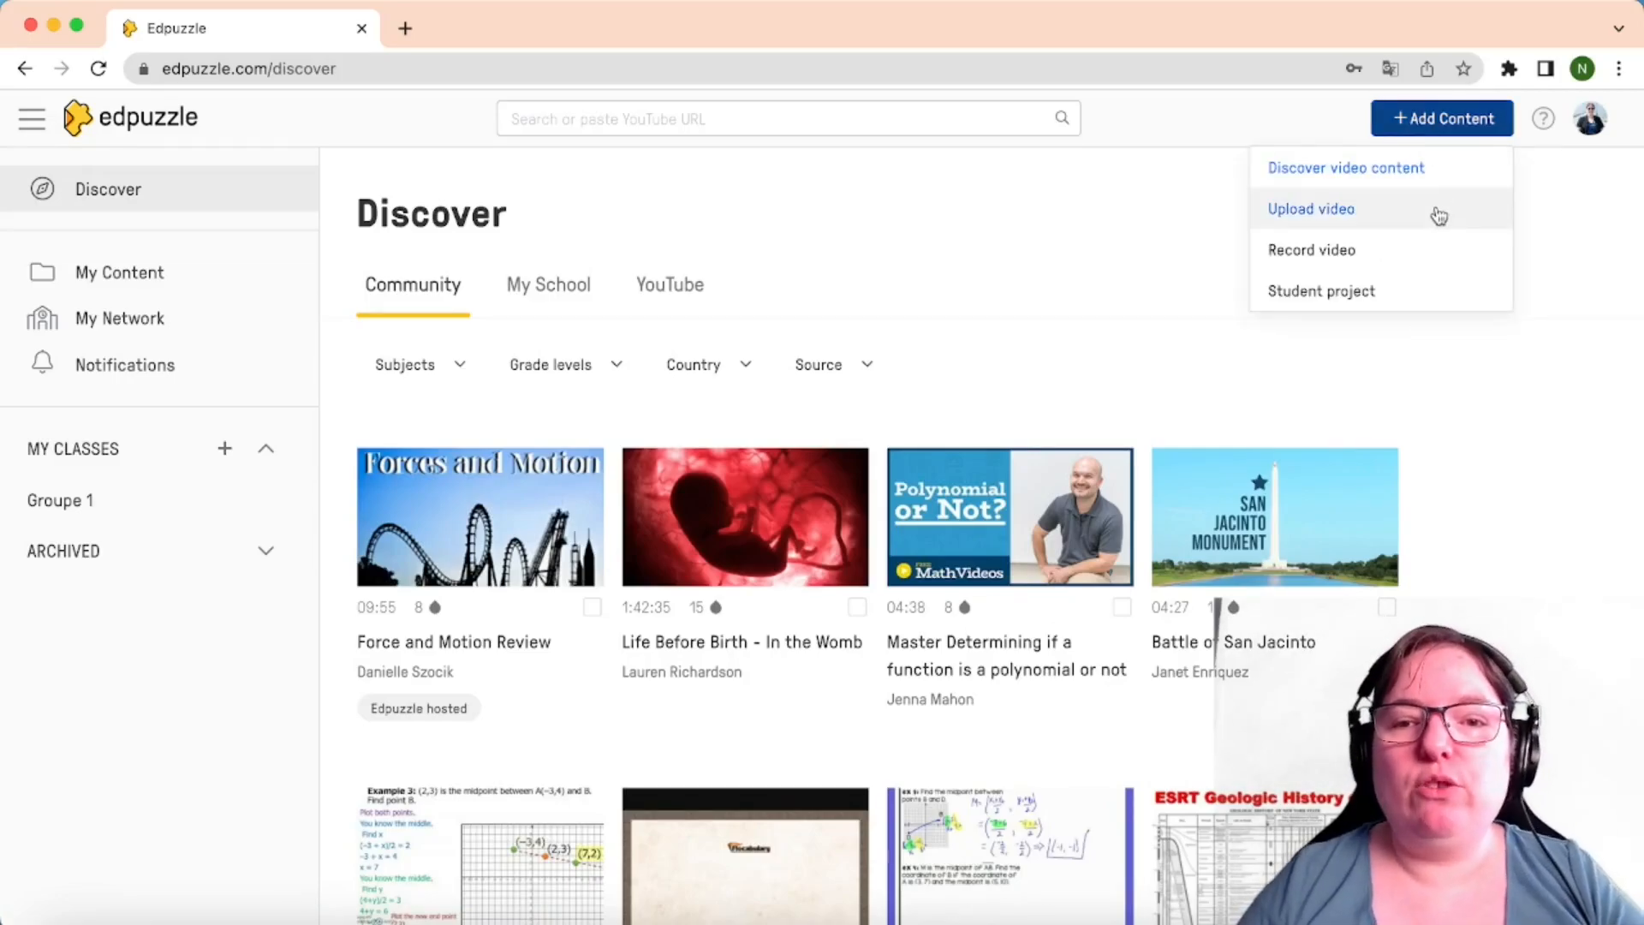
left_click(1348, 219)
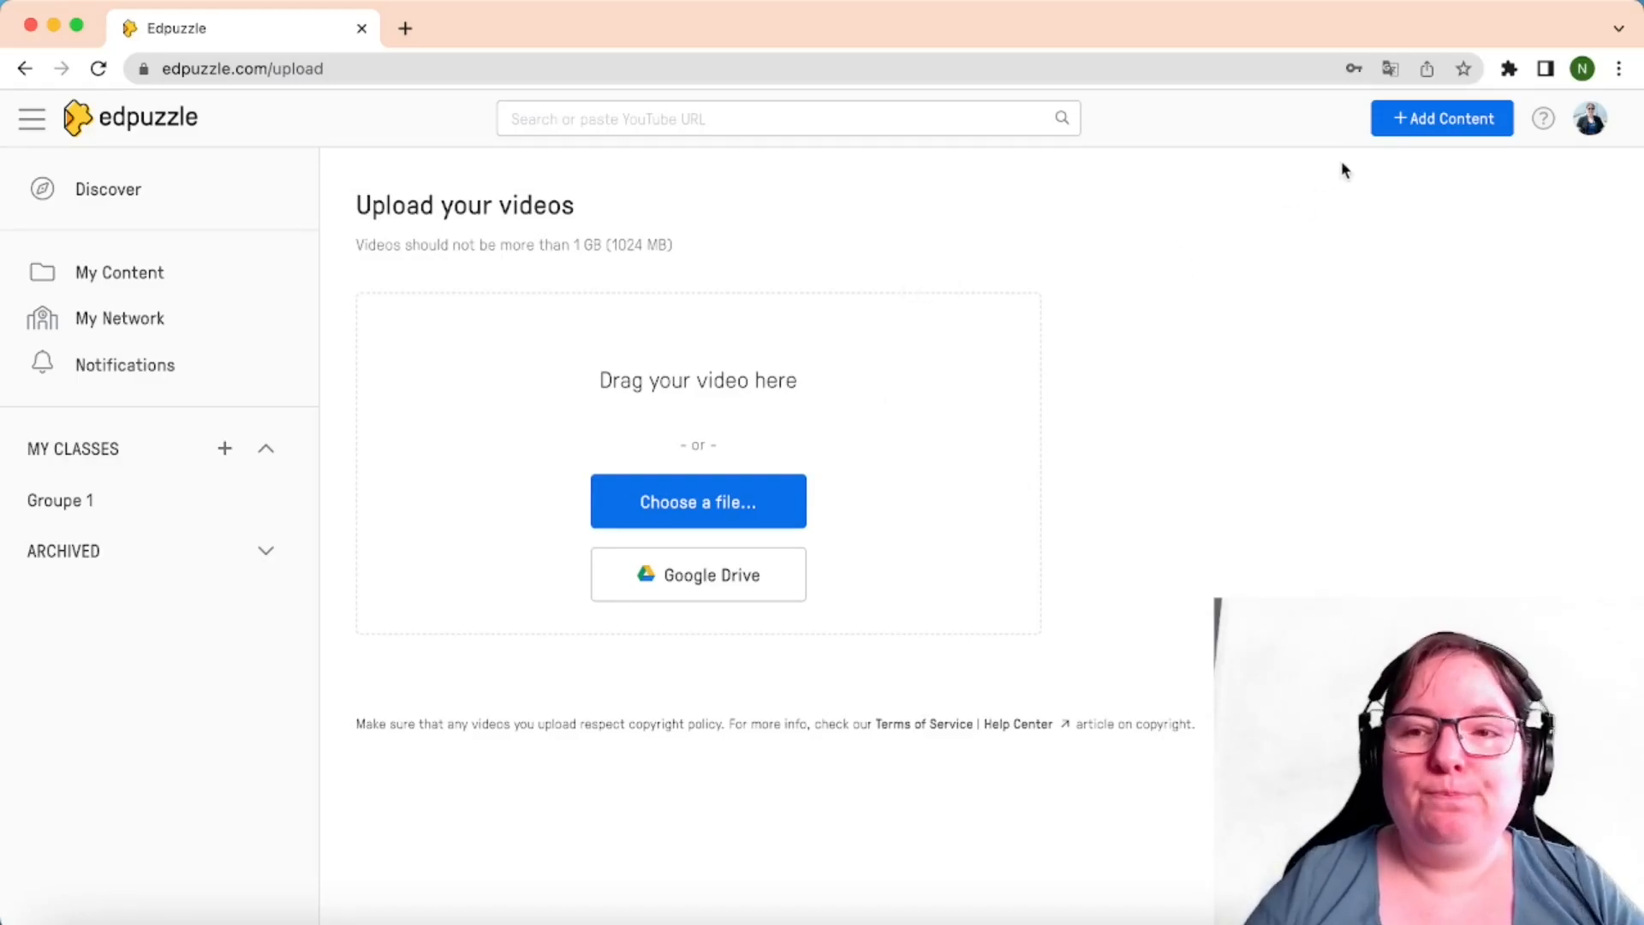
left_click(1396, 137)
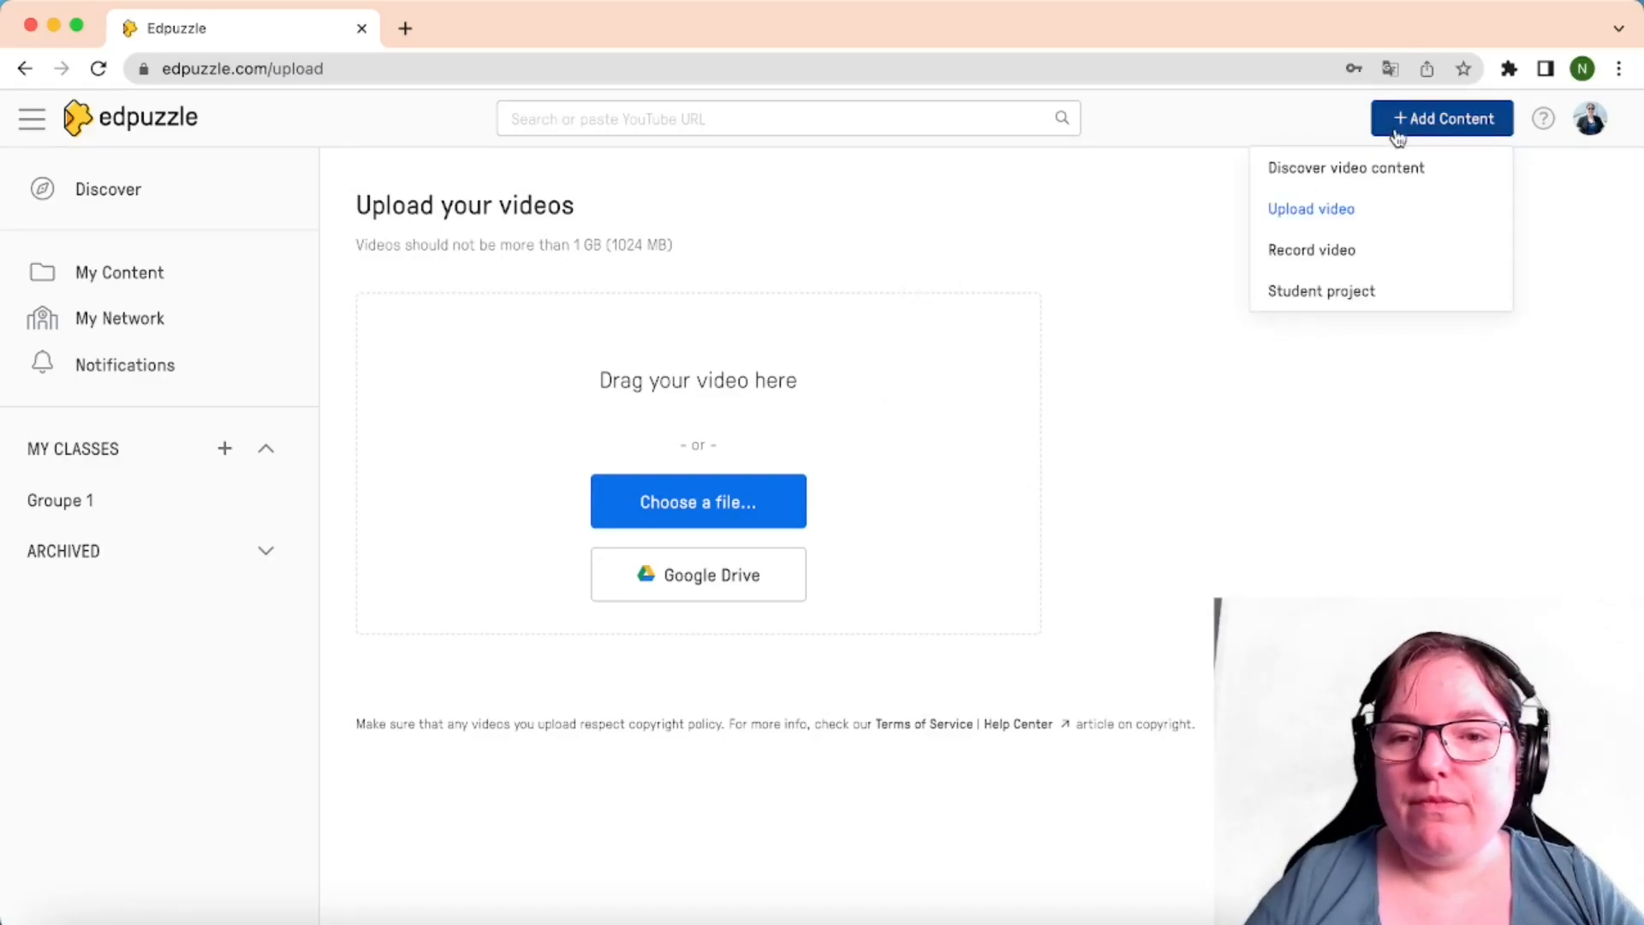
Set up a whole-desktop recording with the Shure MV7 microphone and start the recorder
left_click(1338, 250)
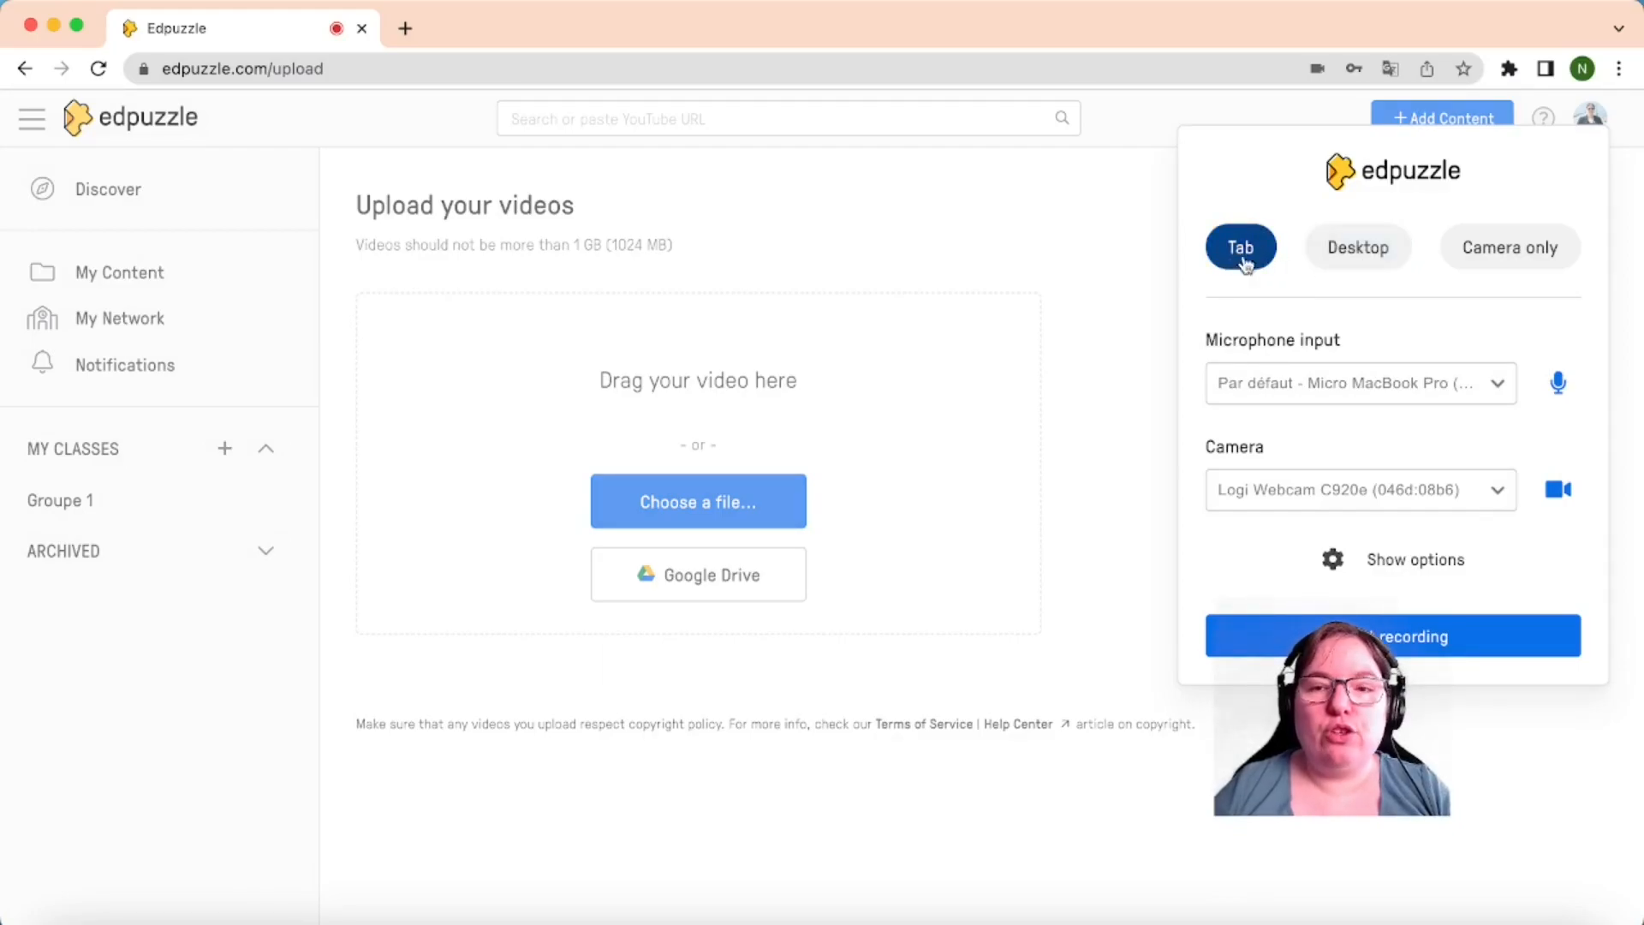
left_click(1365, 252)
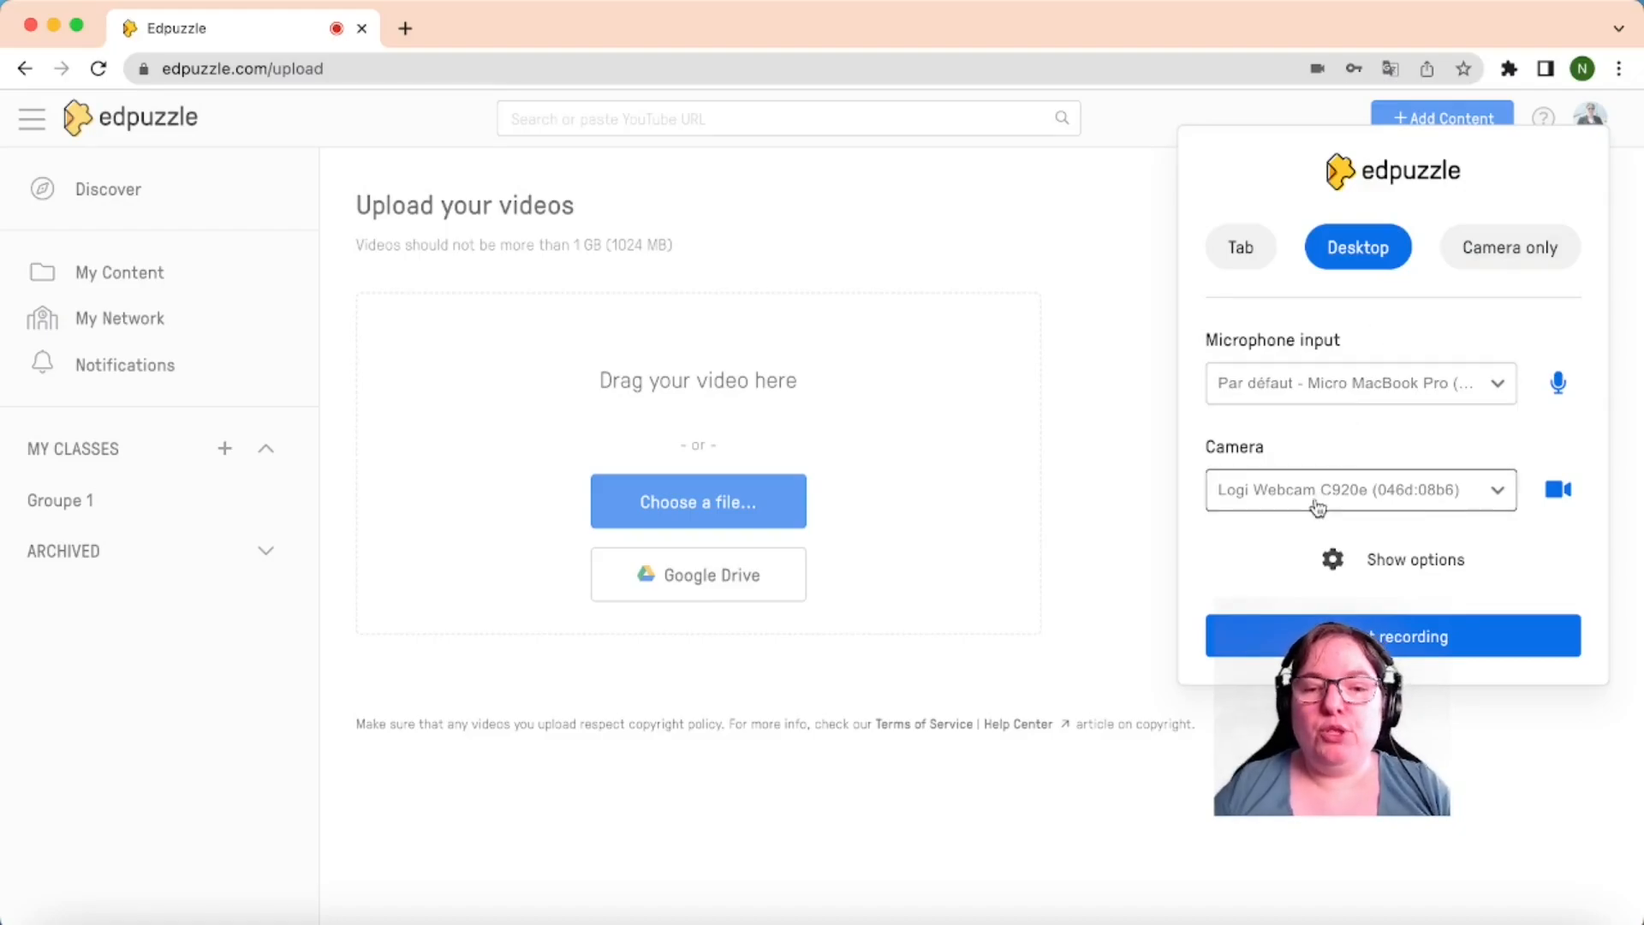
left_click(1246, 385)
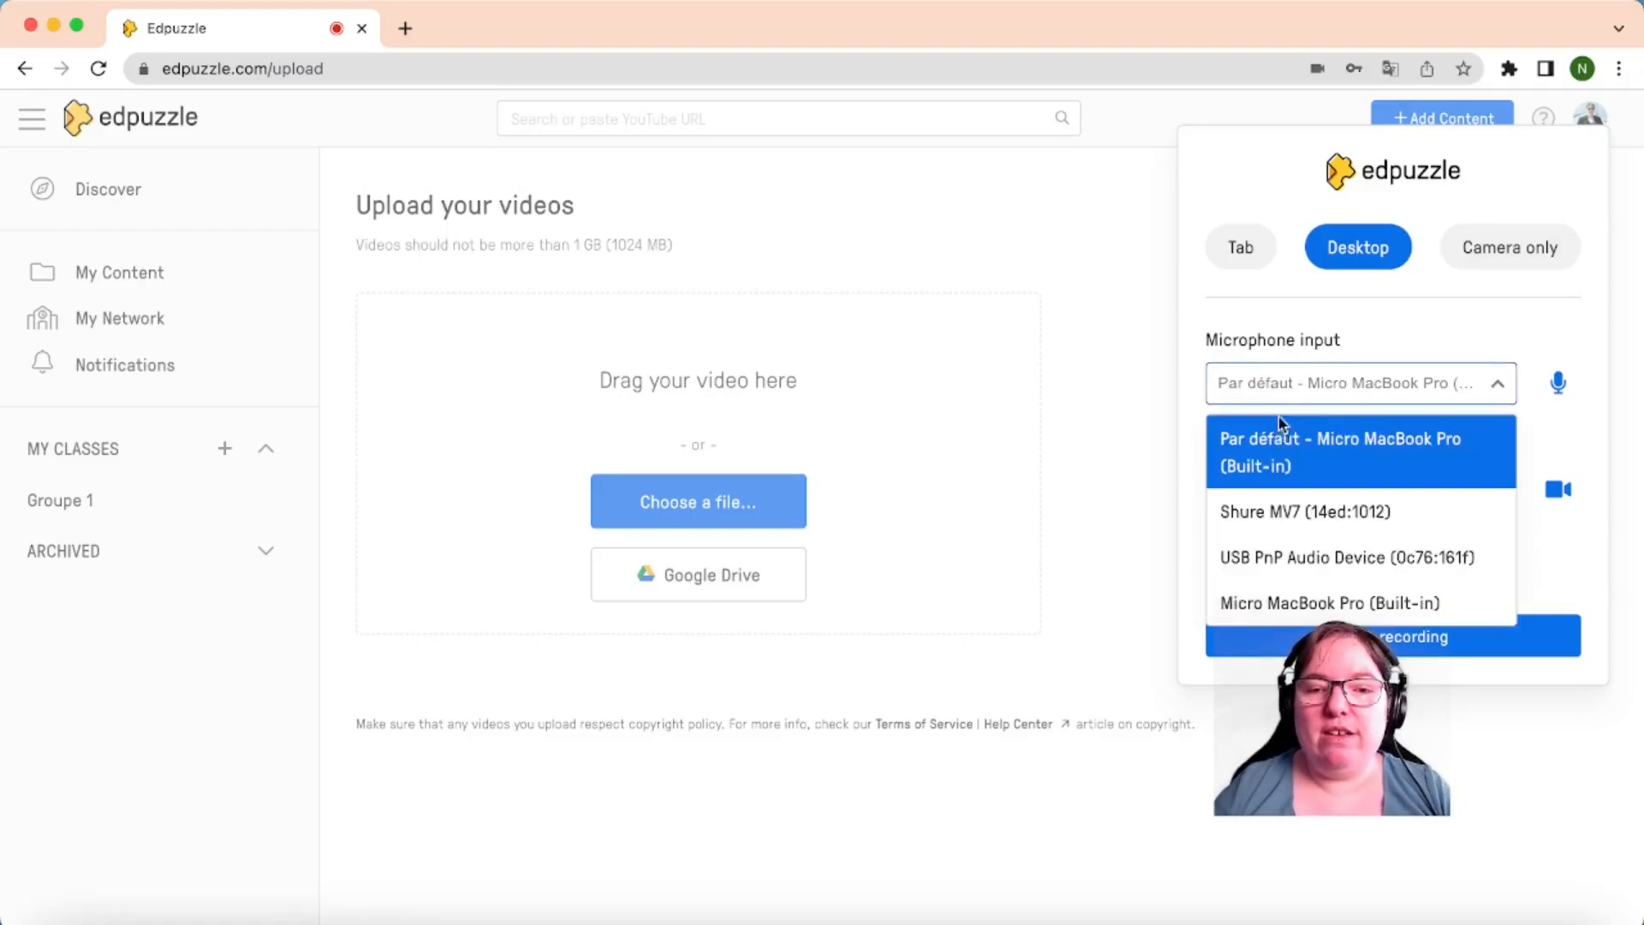
left_click(1292, 511)
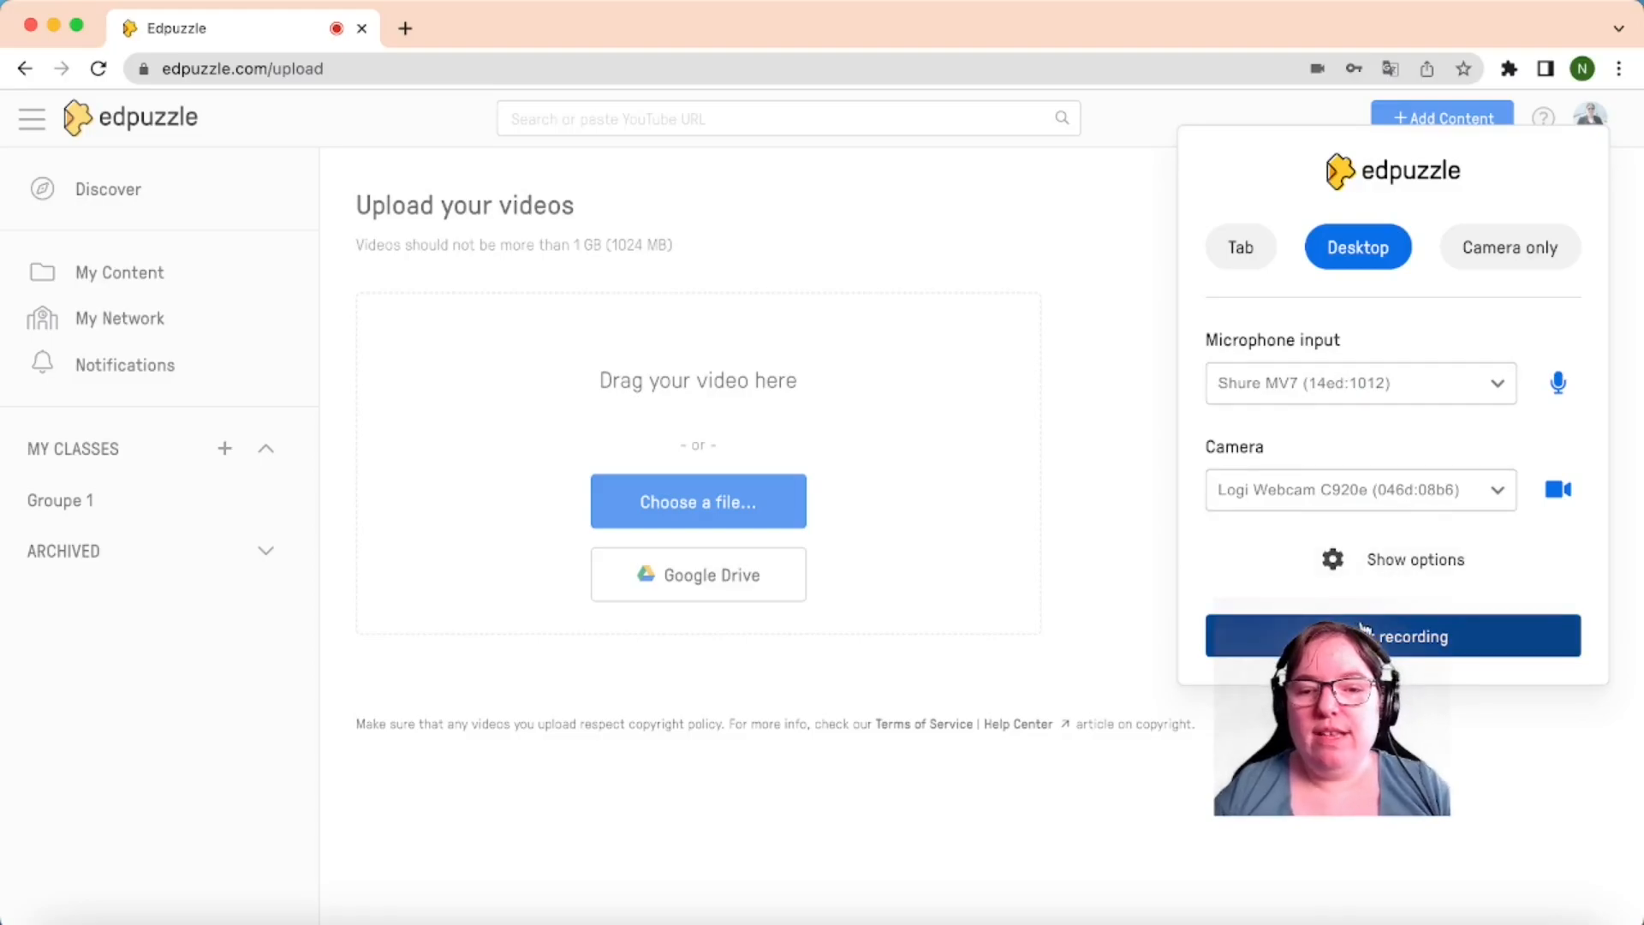
left_click(1378, 568)
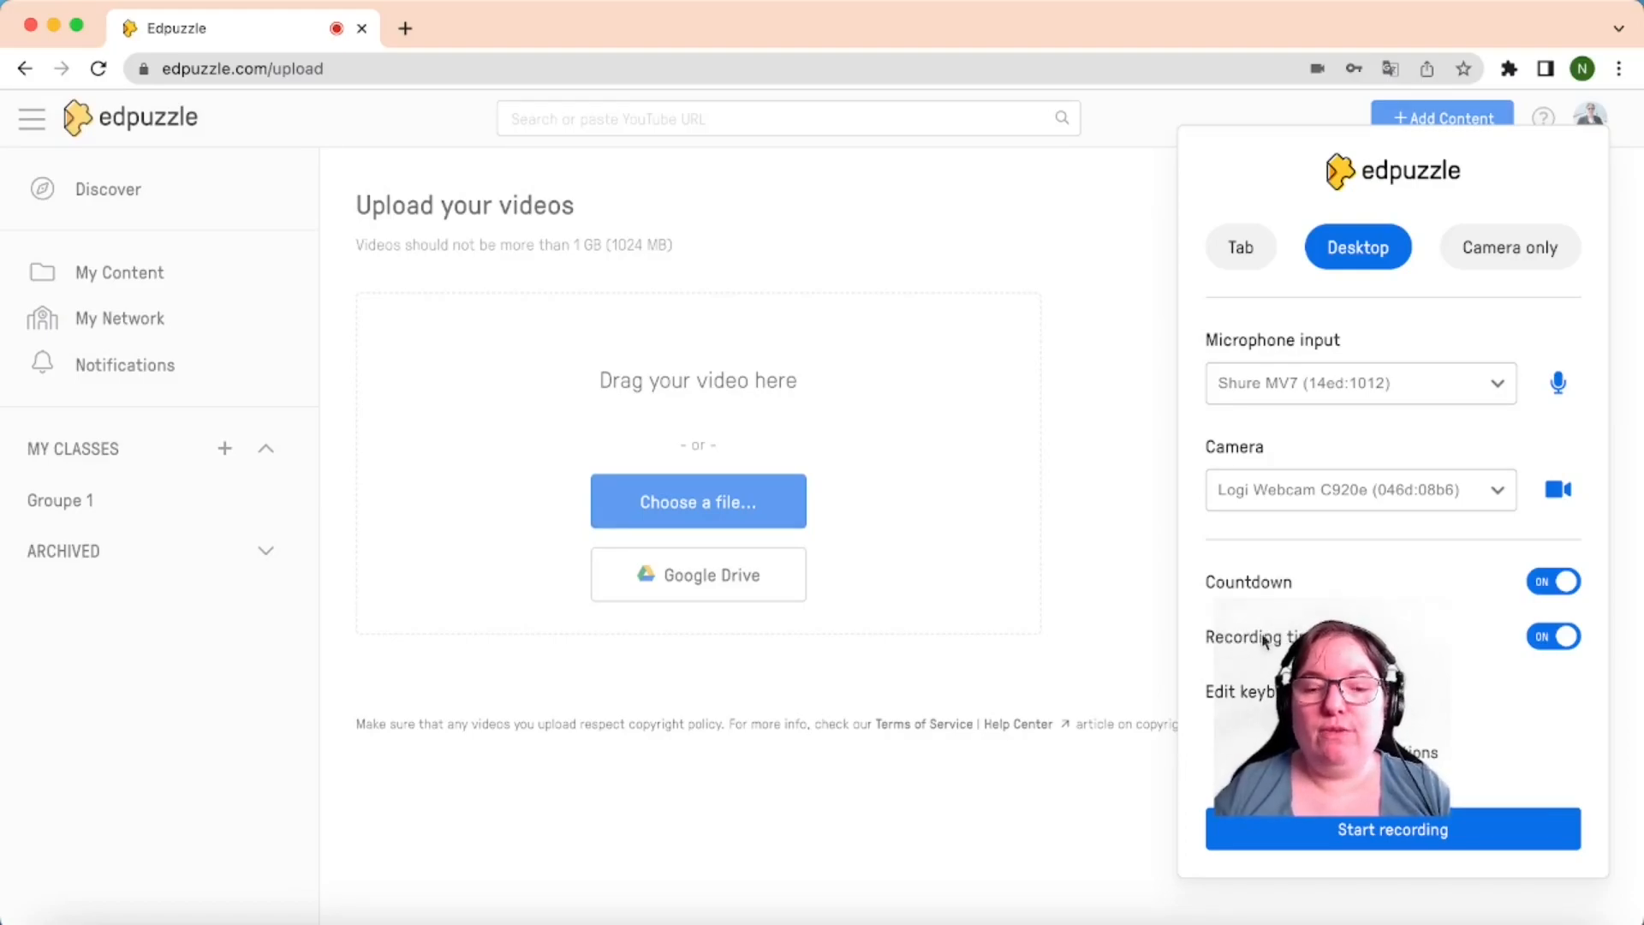
left_click(1372, 821)
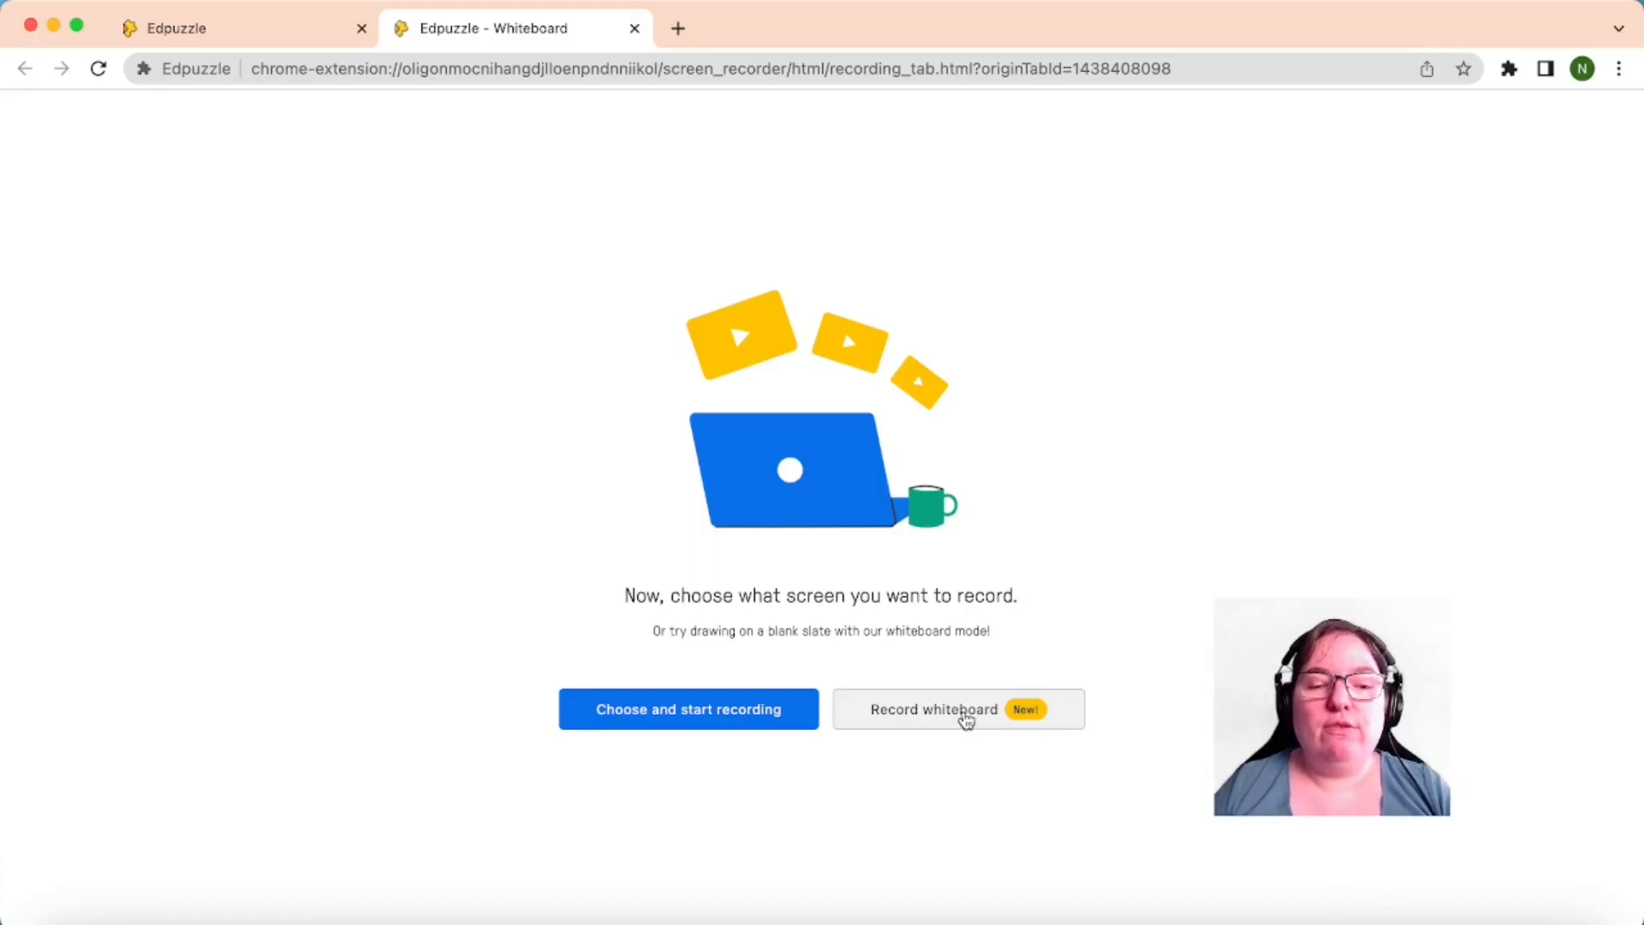
Share the entire screen to begin the recording
left_click(966, 717)
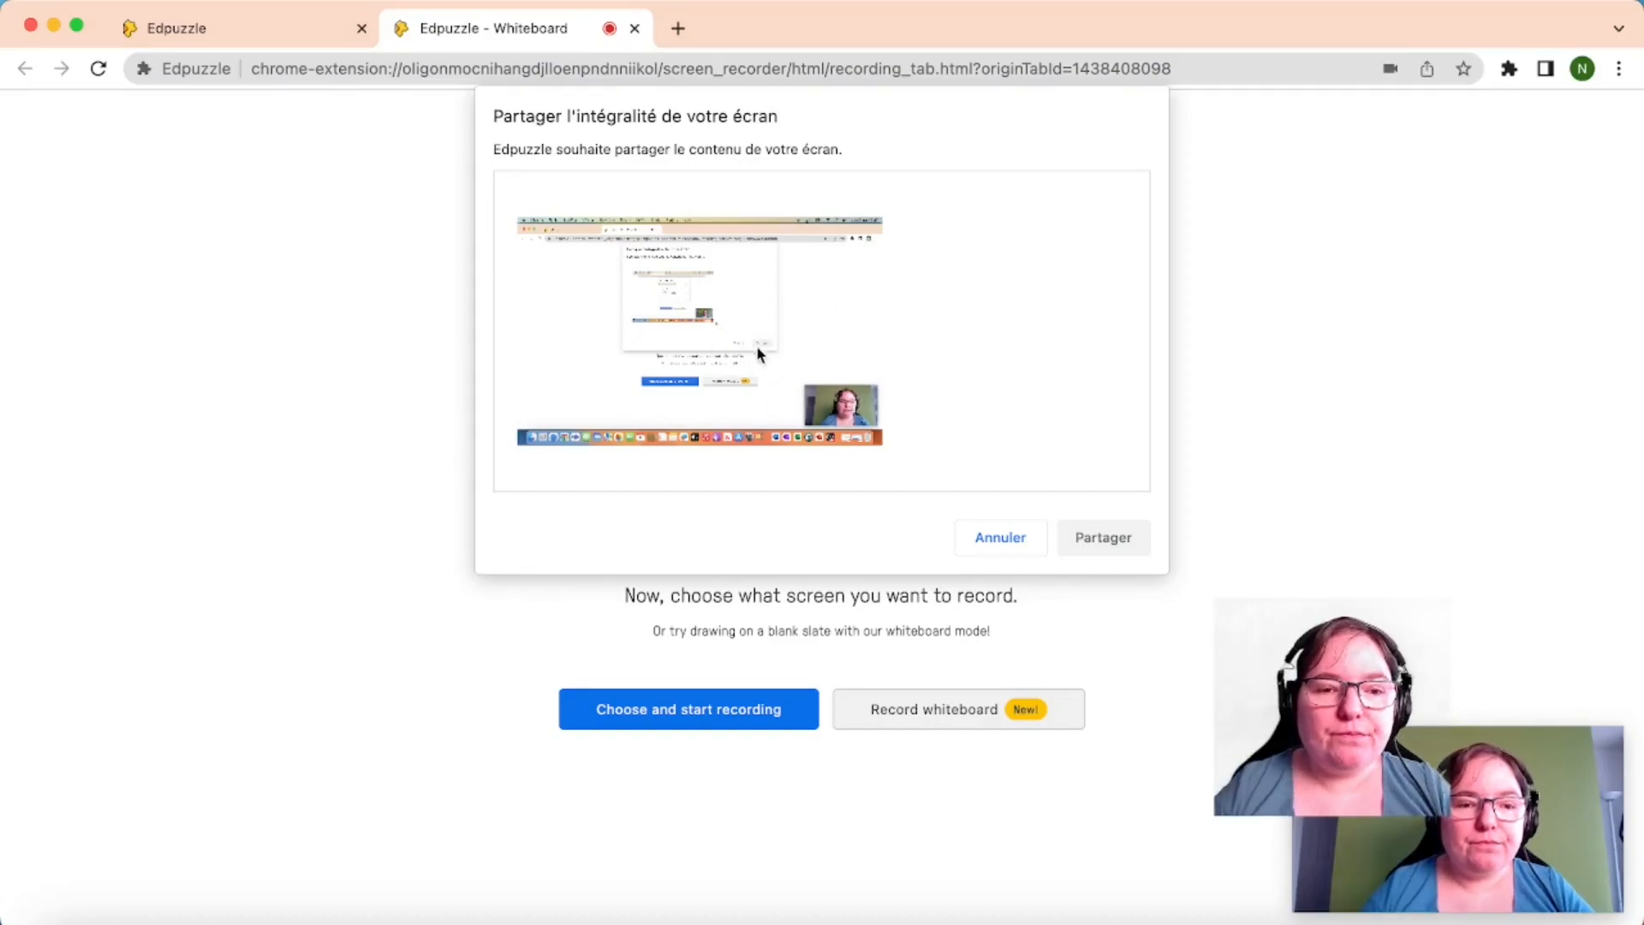
left_click(698, 335)
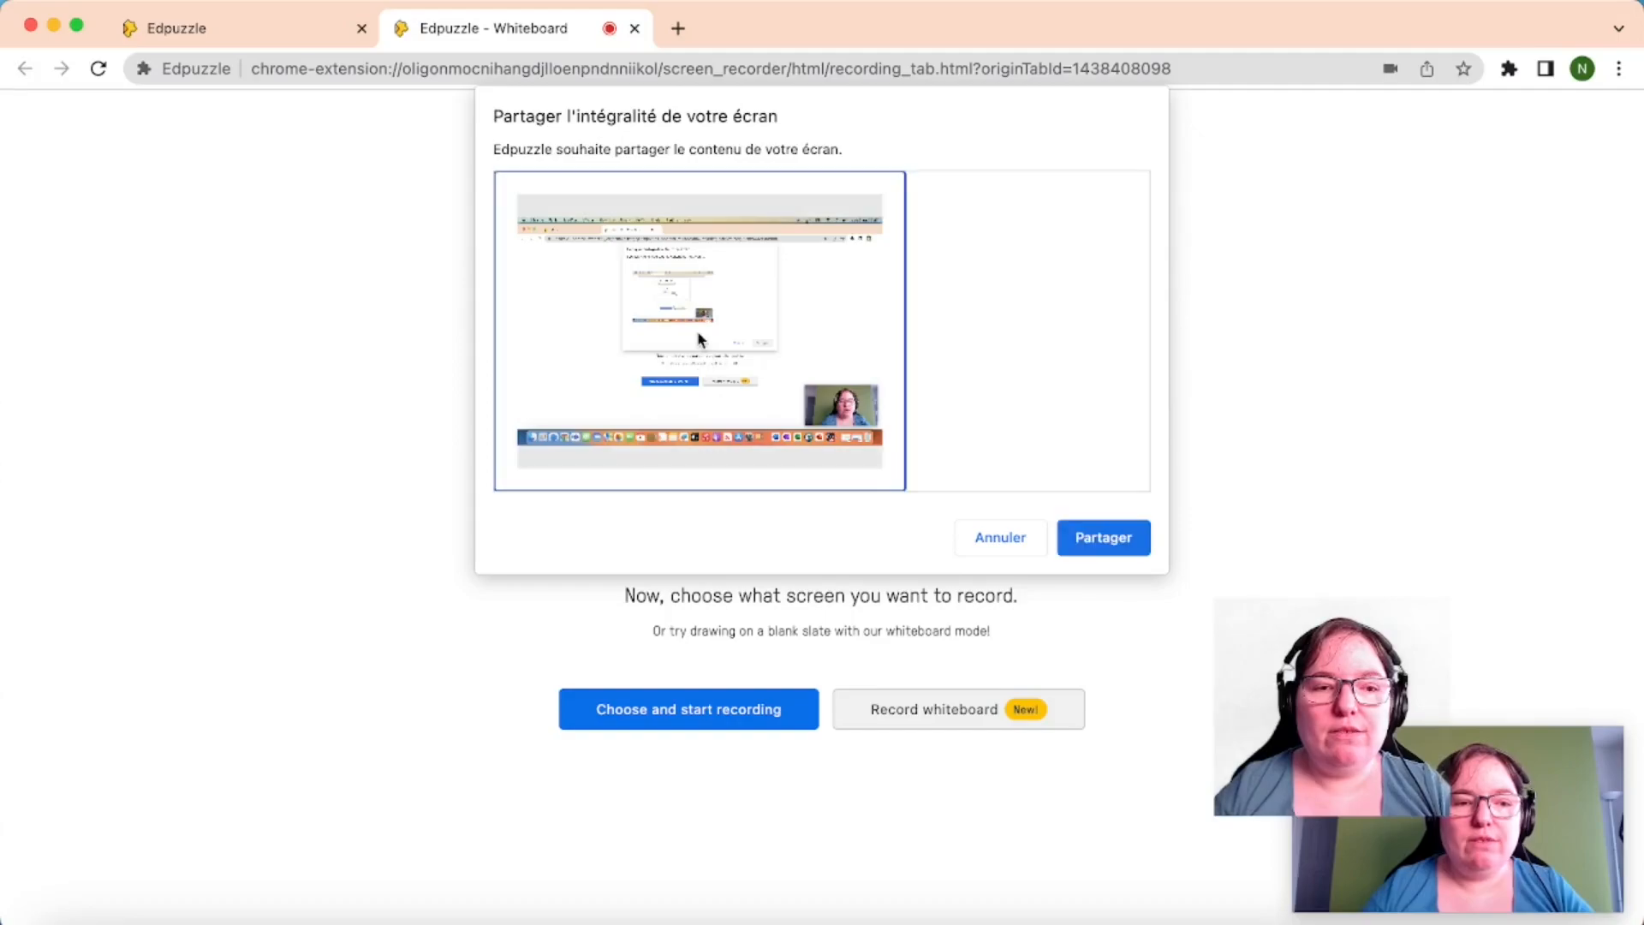
left_click(1125, 546)
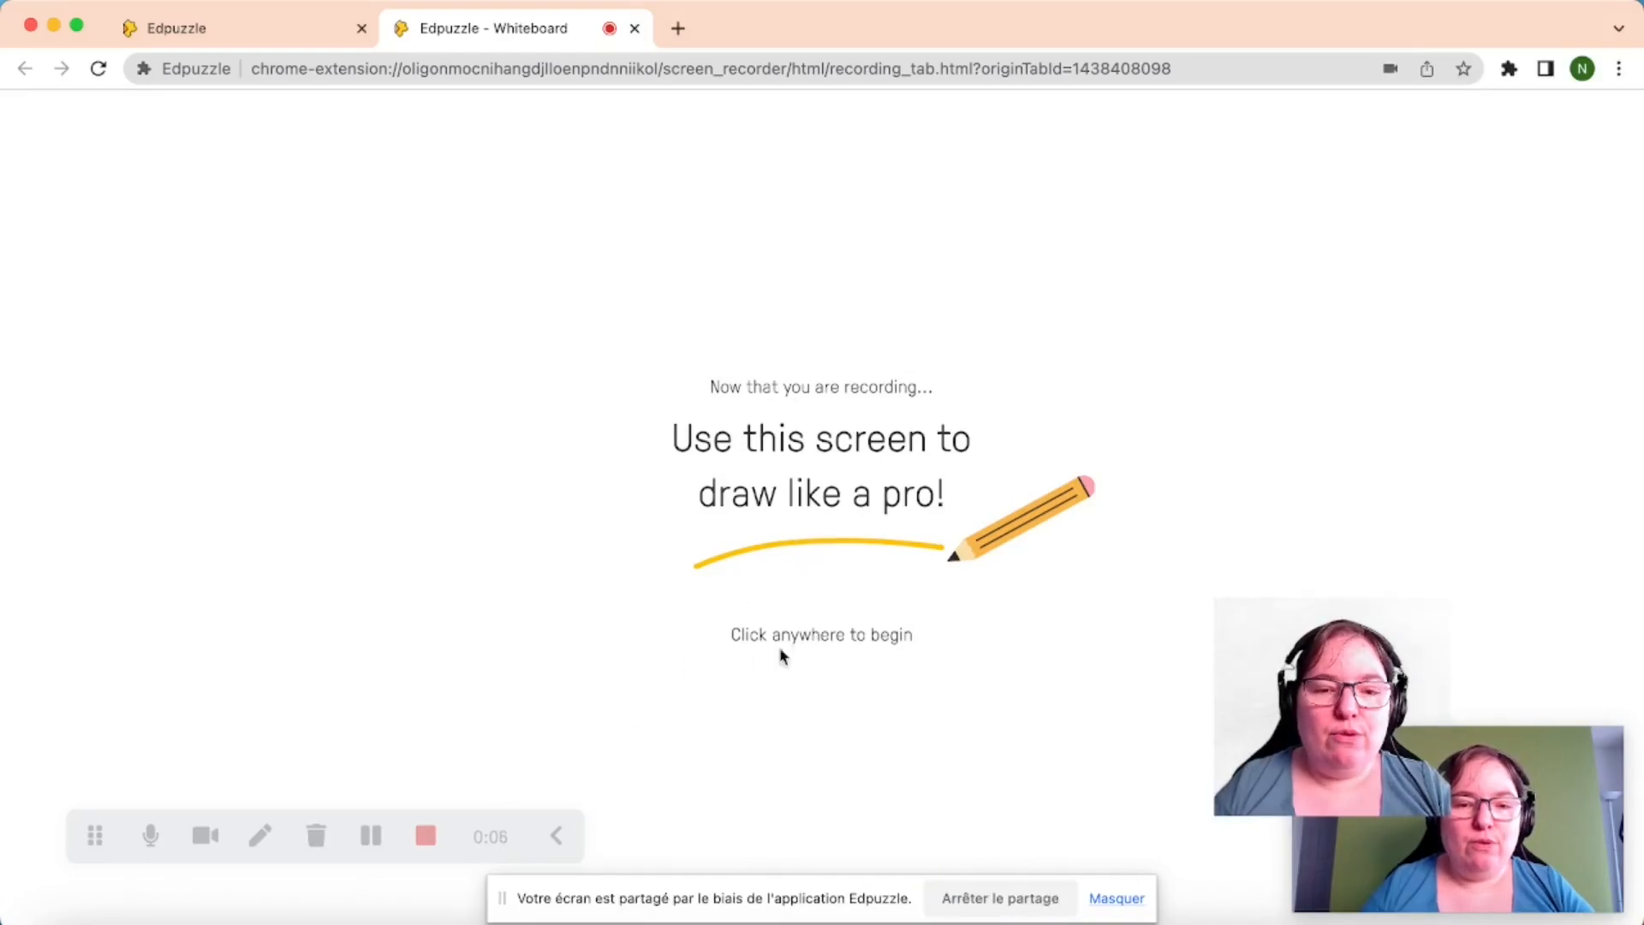
Draw a green freehand line on the whiteboard, choose medium pen width, and stop recording
left_click(260, 835)
mouse_move(312, 420)
left_mouse_down()
mouse_move(524, 389)
mouse_move(870, 477)
mouse_move(1116, 494)
left_mouse_up()
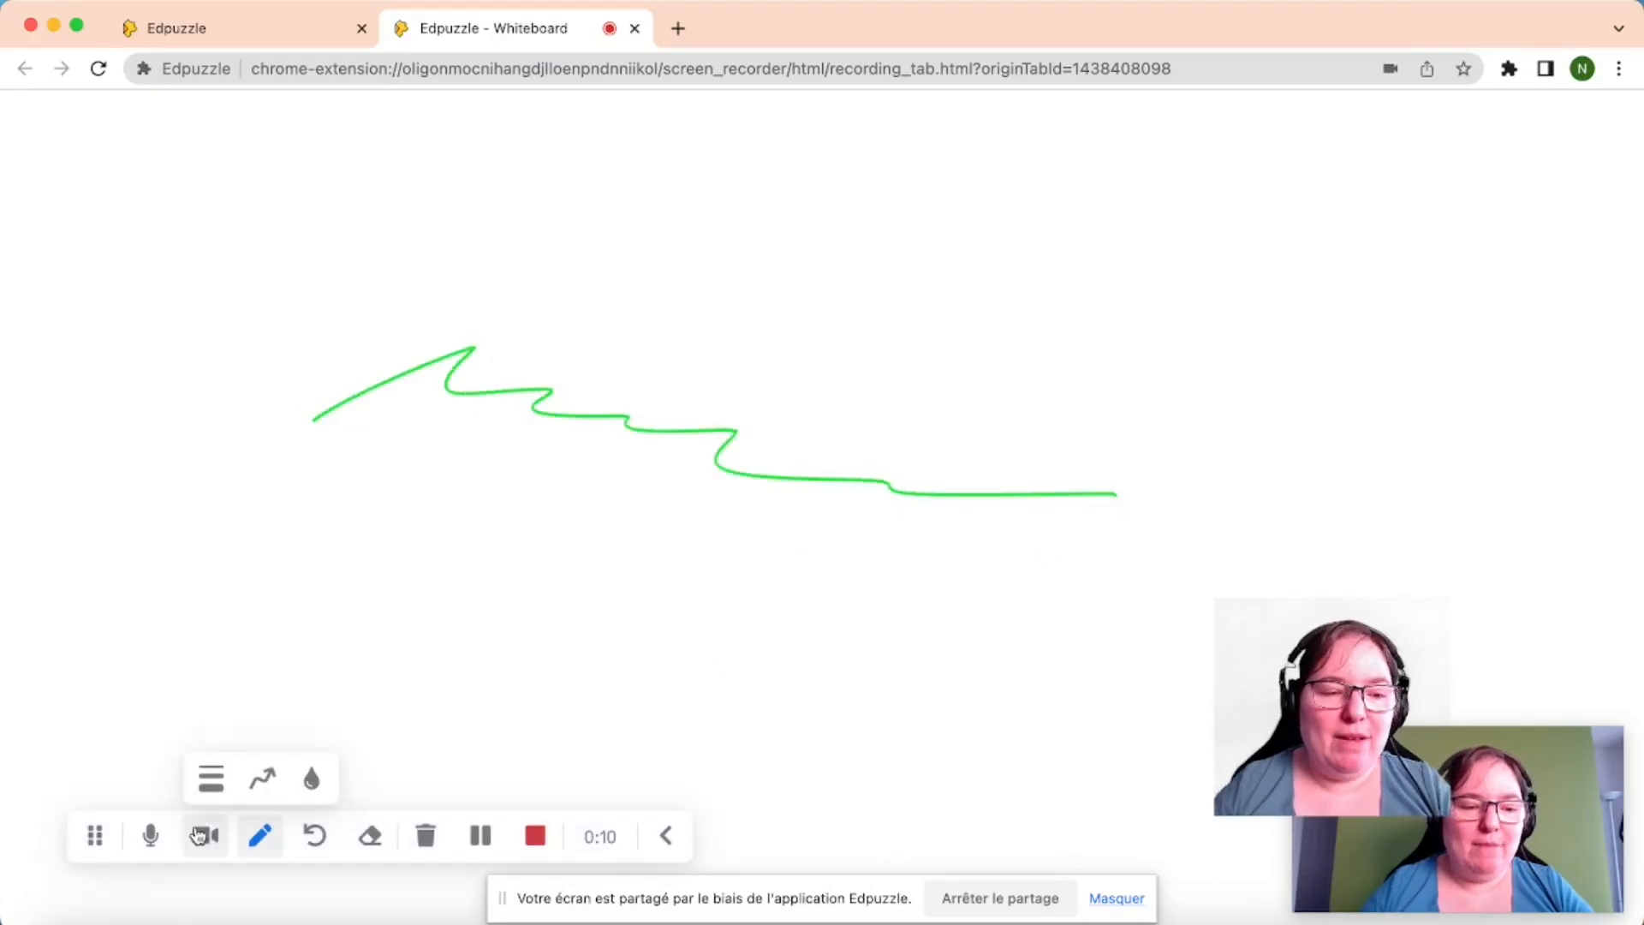
left_click(375, 841)
left_click(211, 780)
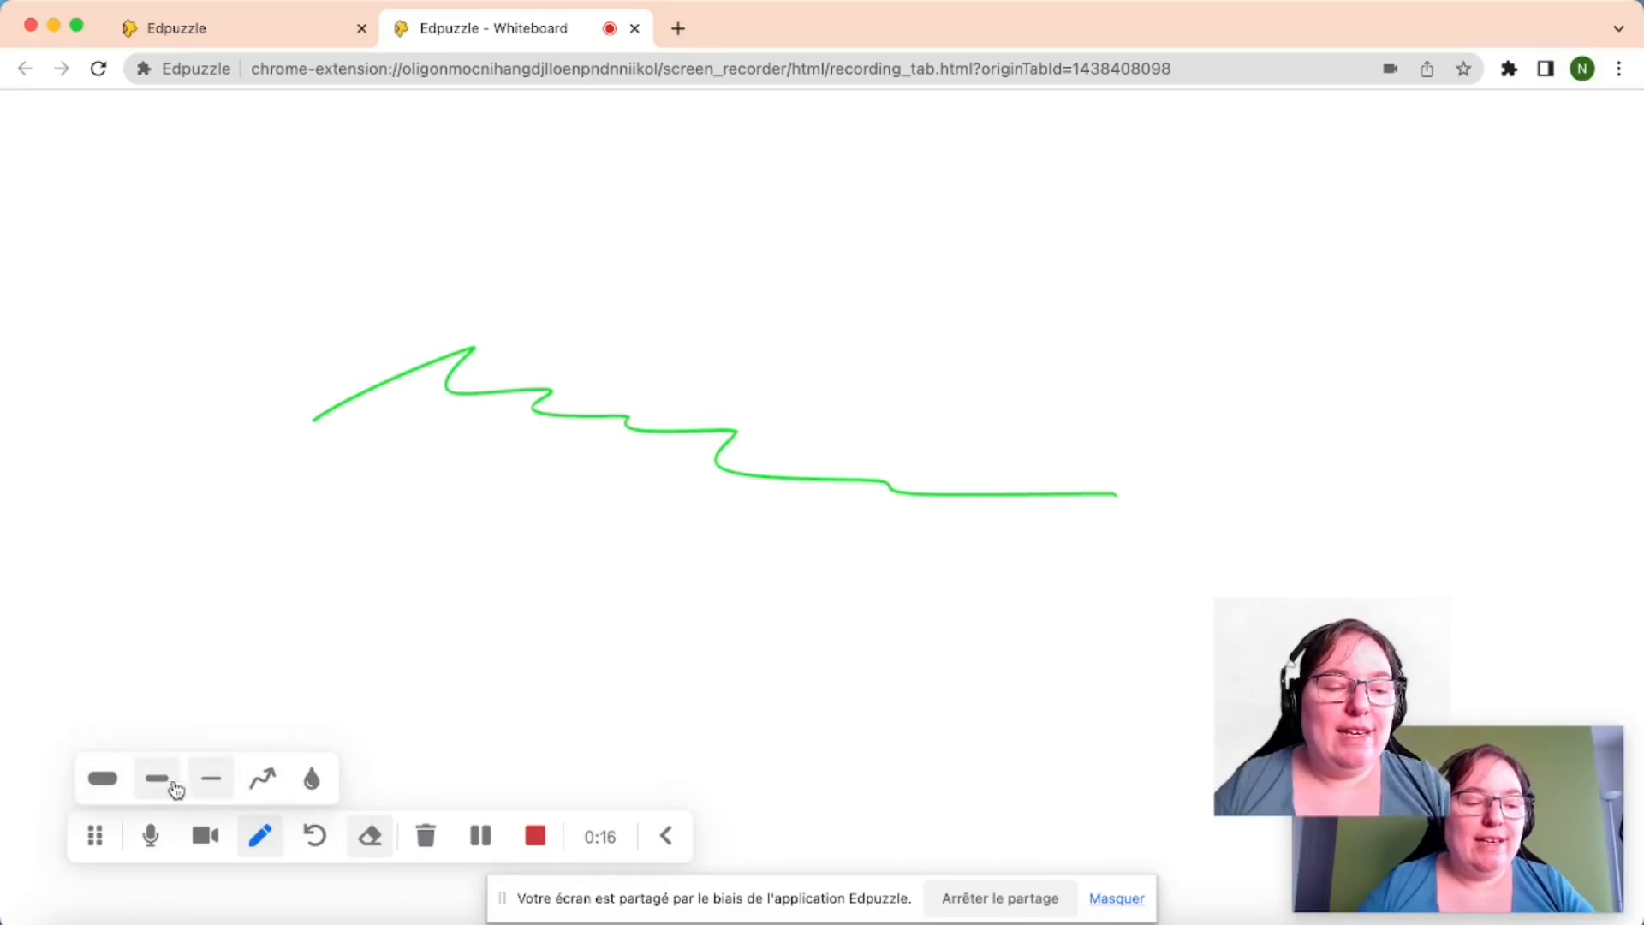
left_click(174, 788)
left_click(535, 837)
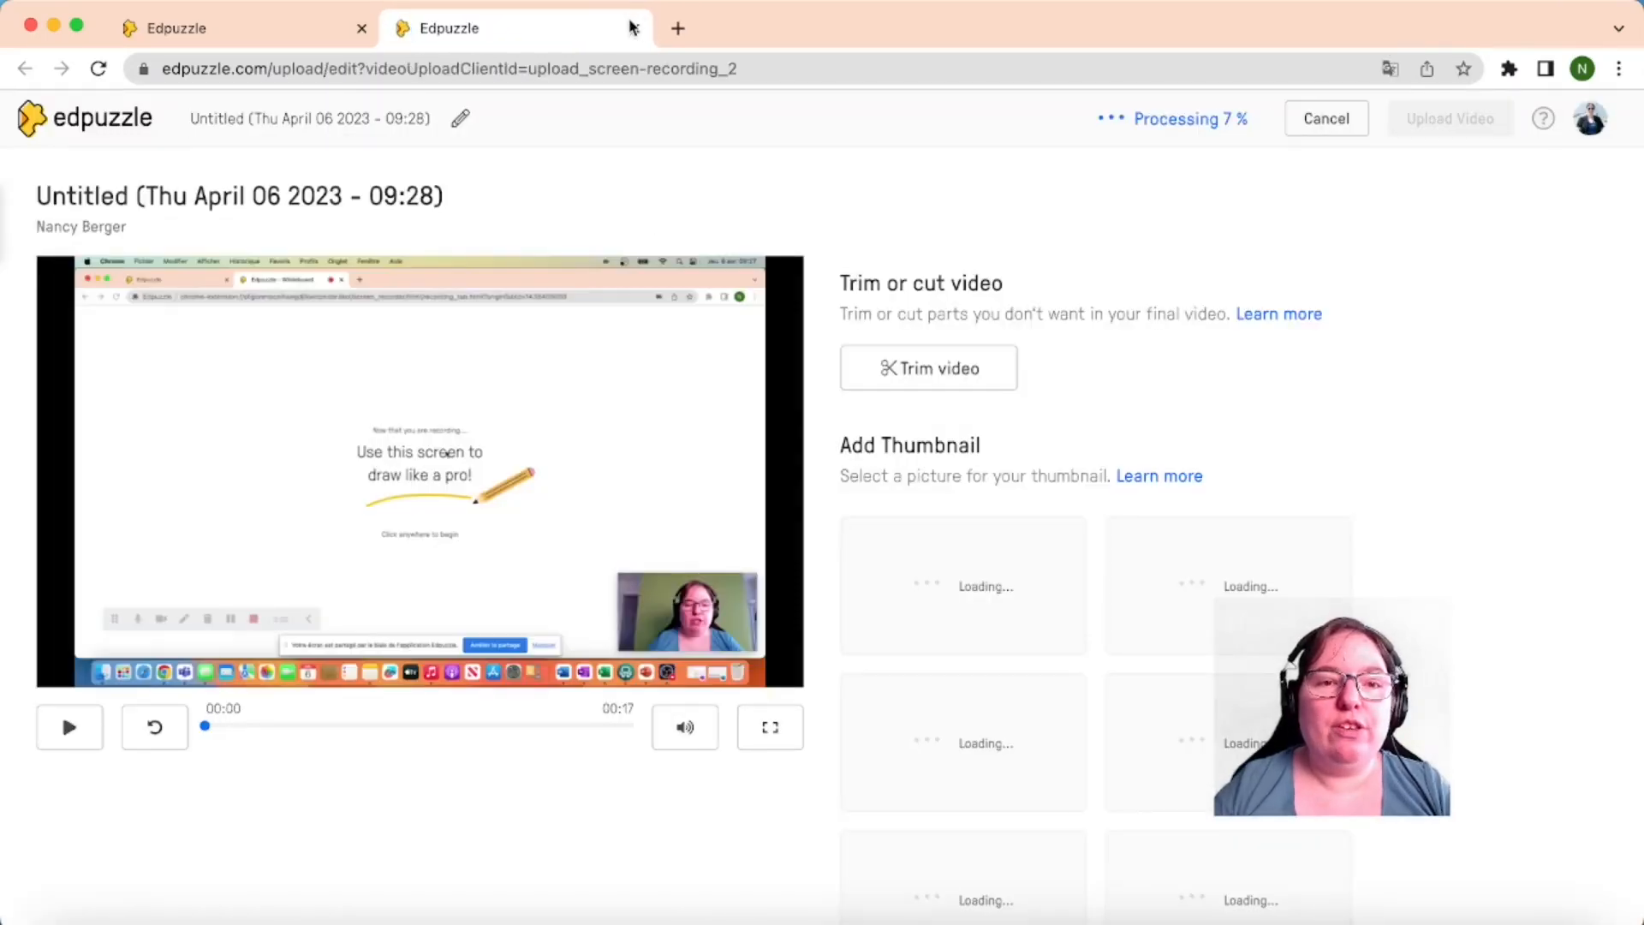
Close the new video's editor and go back to the Discover page
left_click(632, 27)
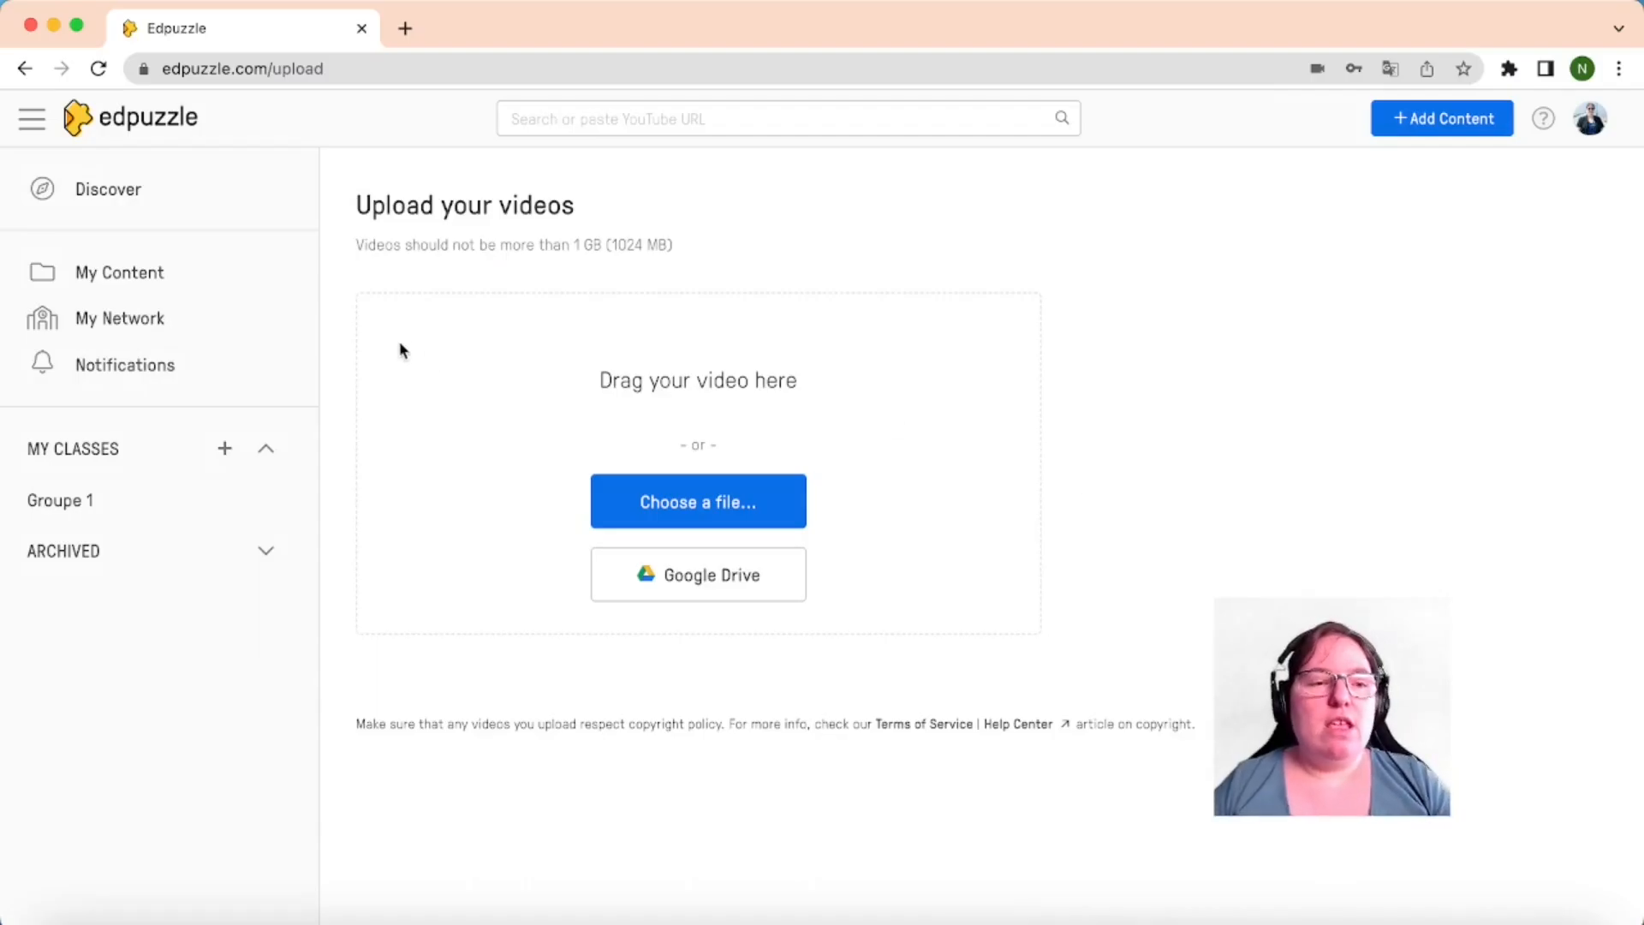
left_click(79, 200)
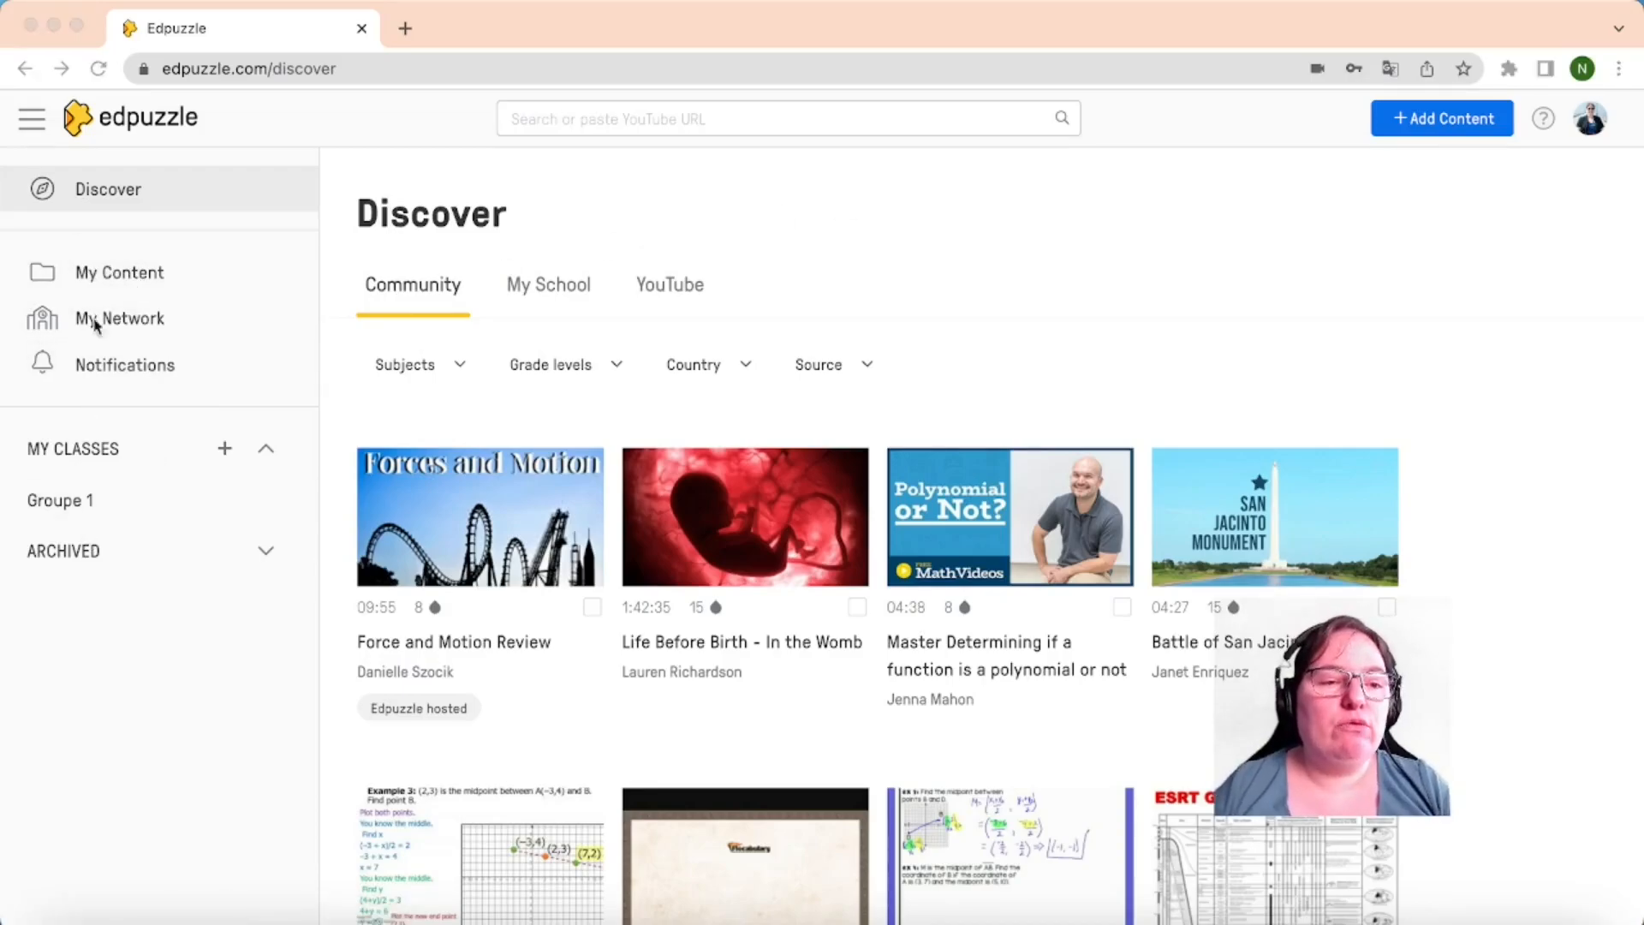
left_click(68, 508)
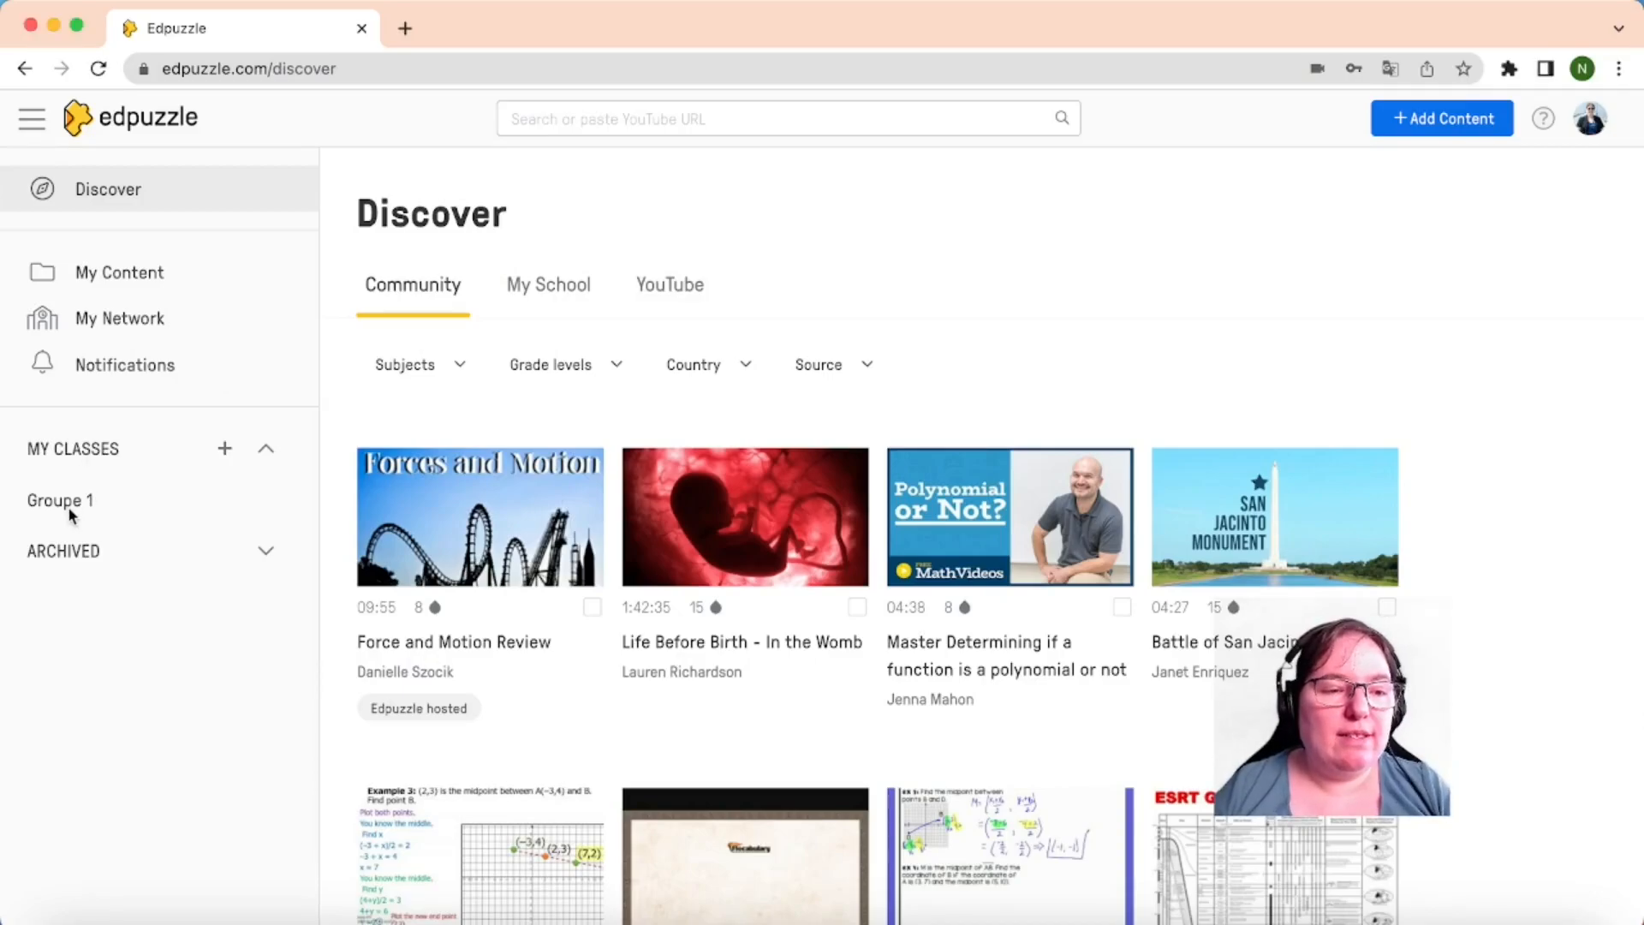
Open the Groupe 1 class page and view its members and gradebook
left_click(70, 508)
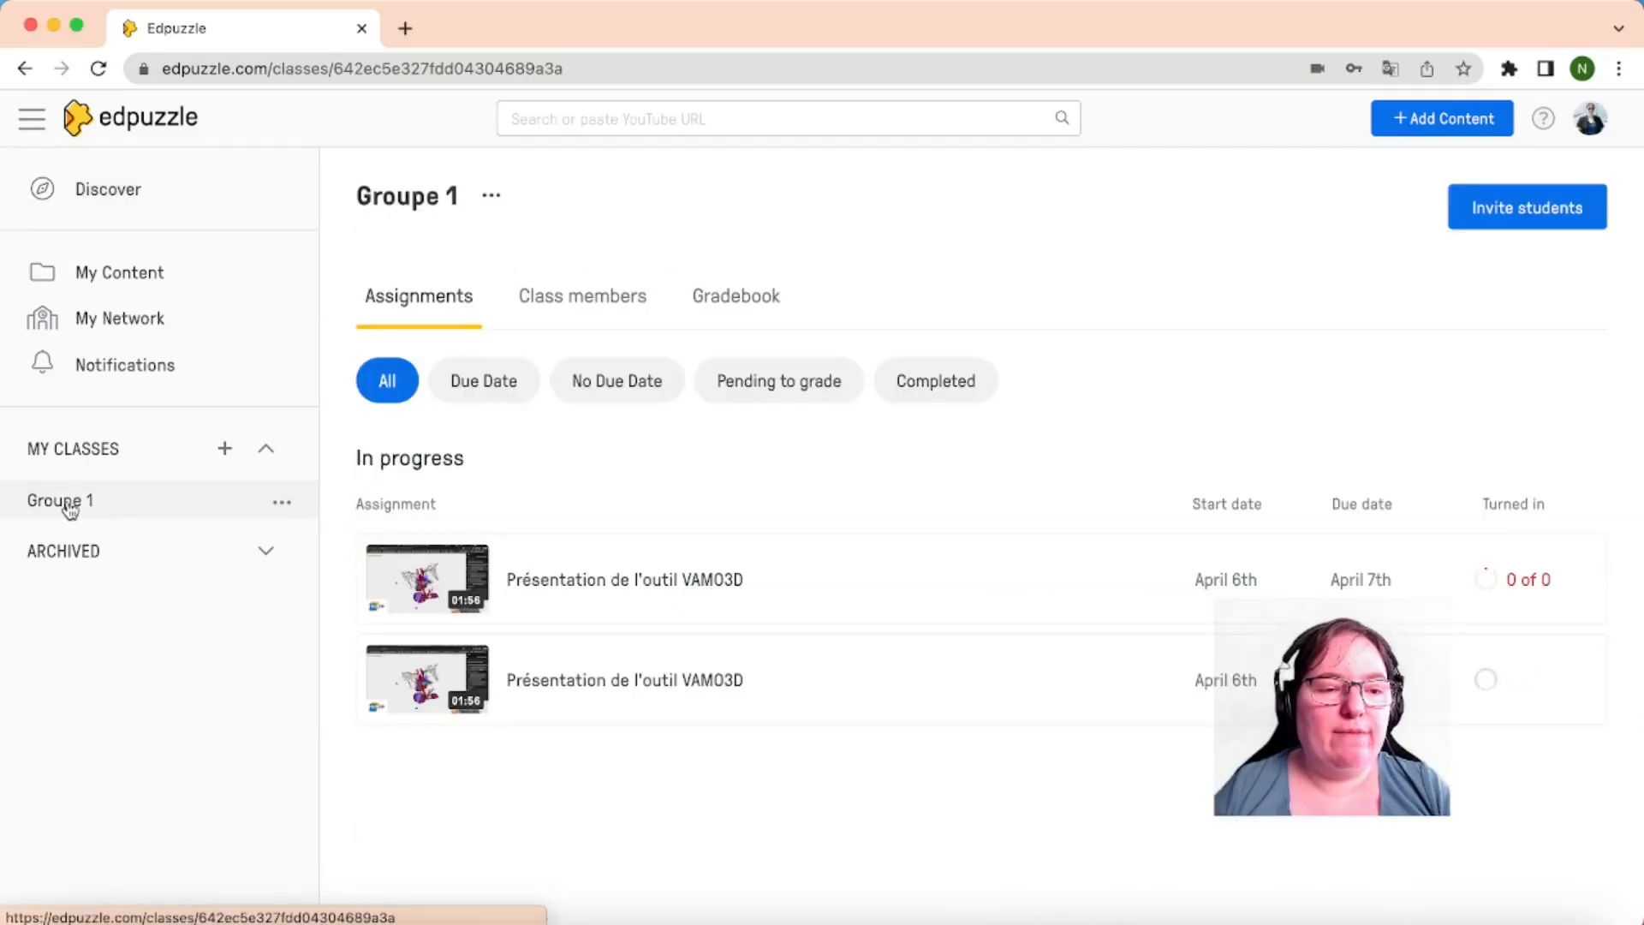
left_click(578, 300)
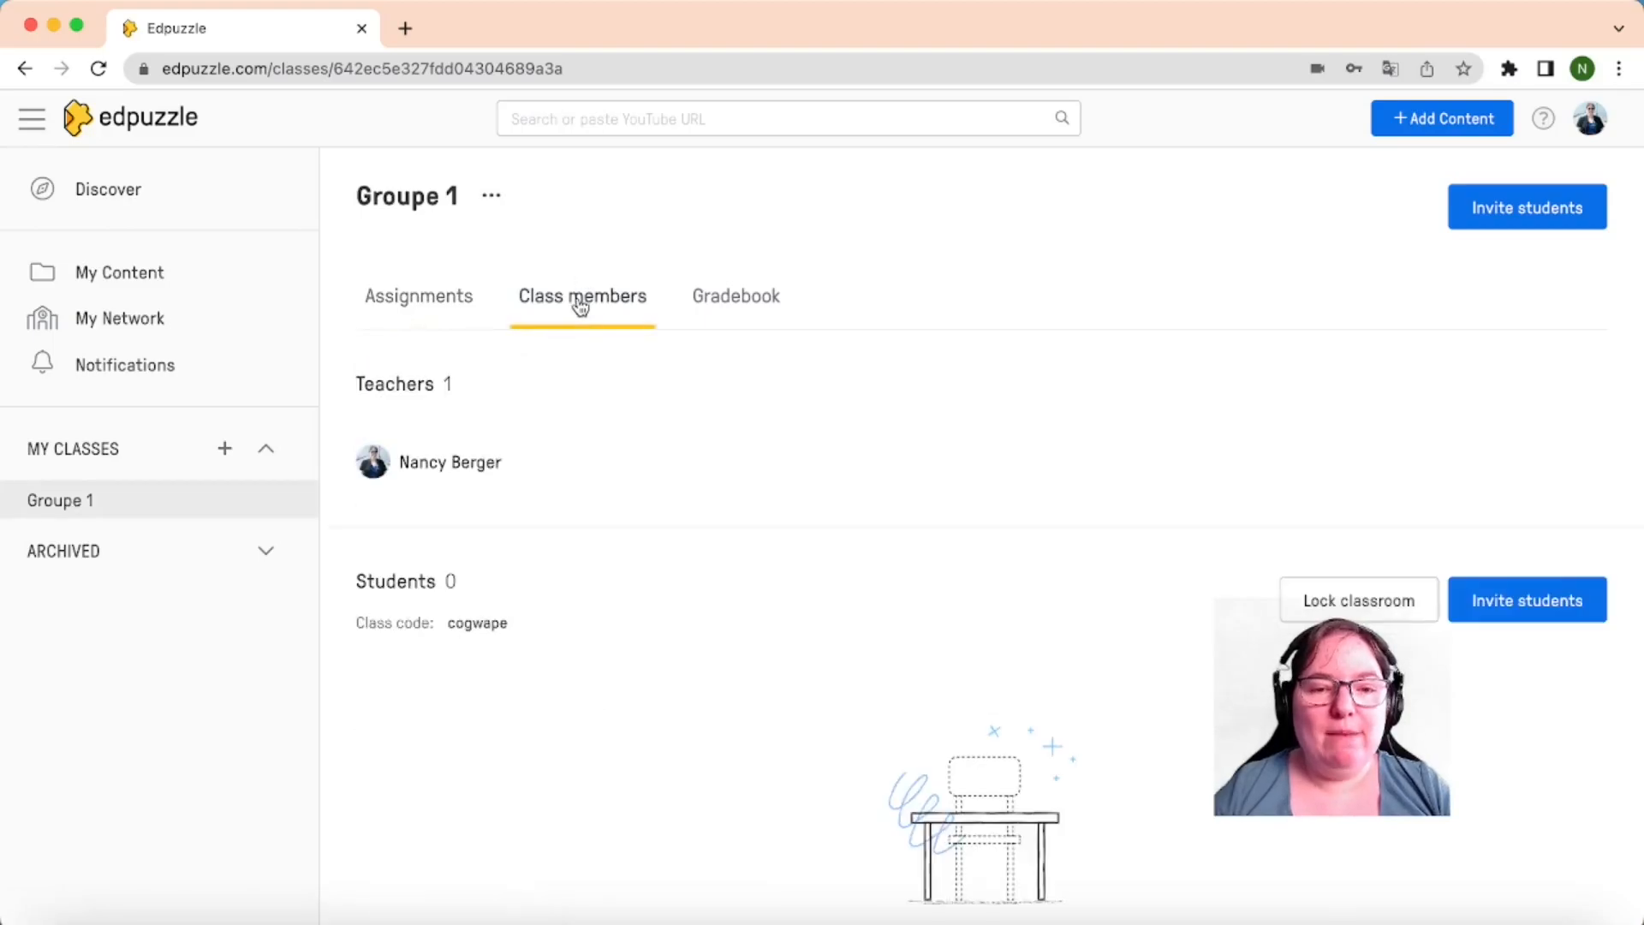
left_click(732, 292)
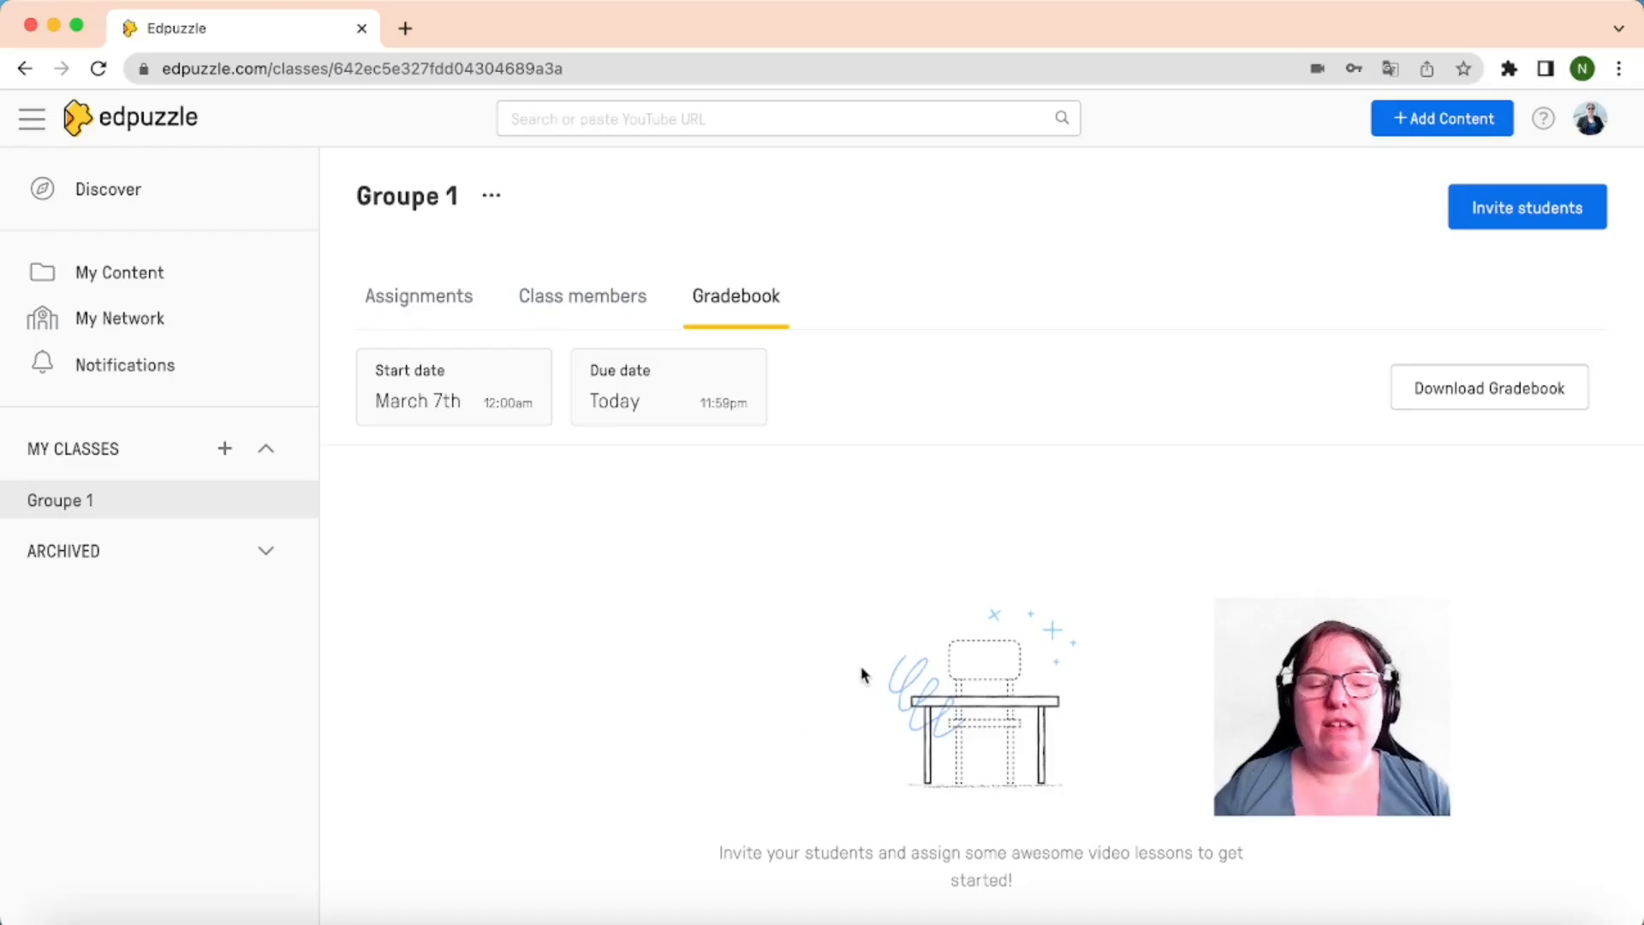
scroll(862, 674, "down", 4)
scroll(862, 674, "up", 4)
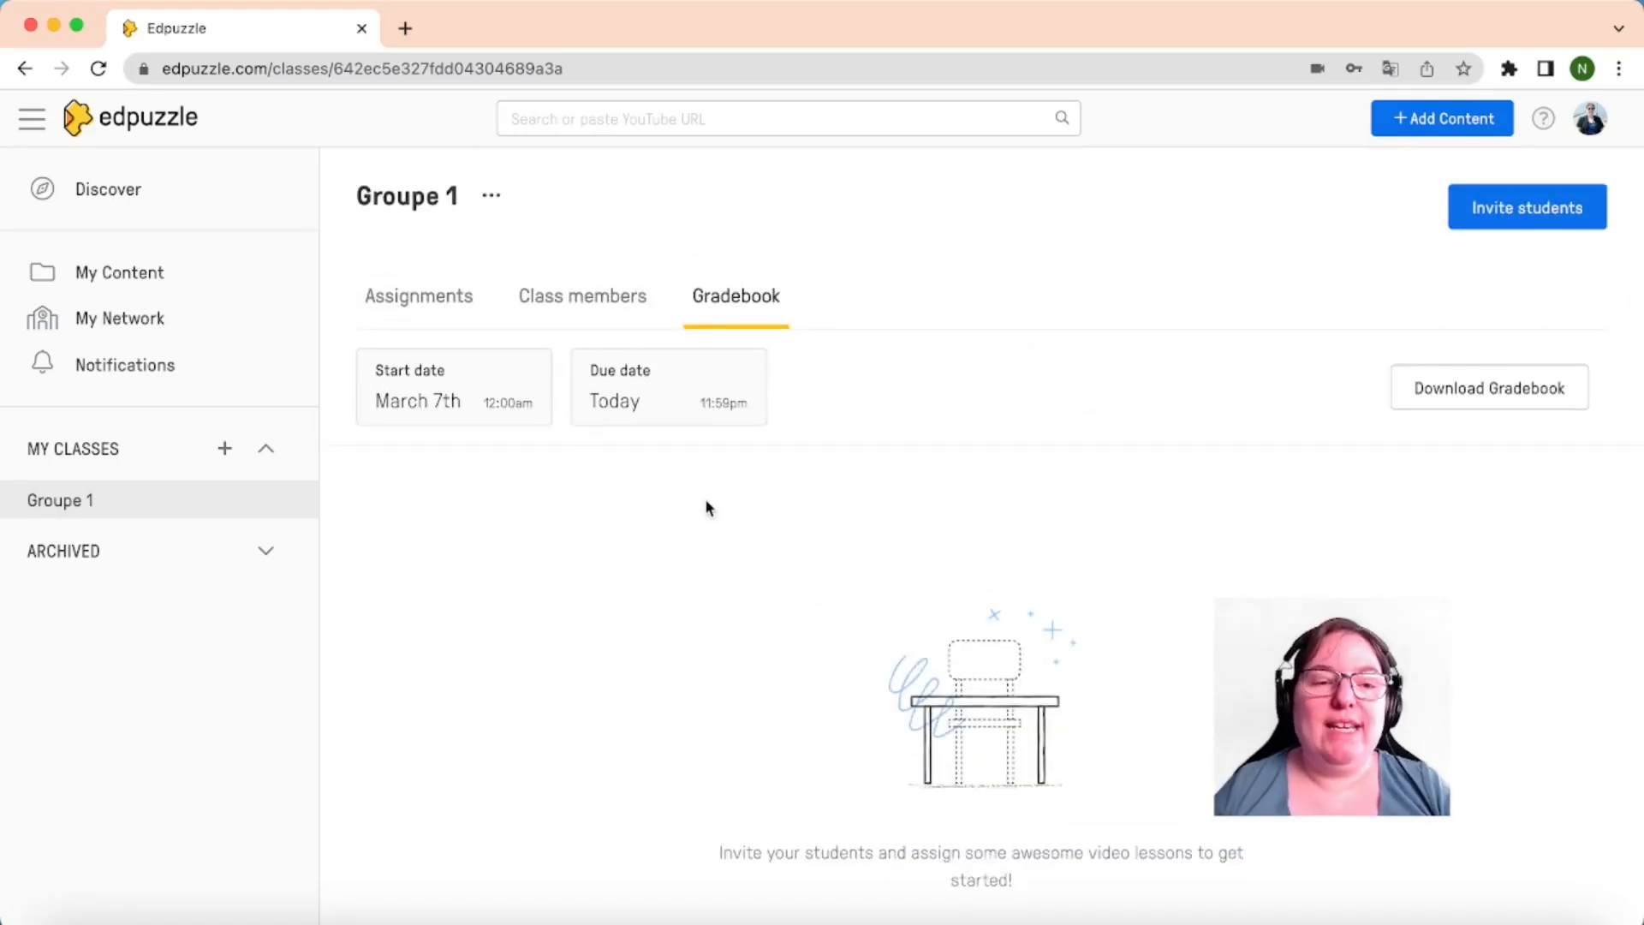
Revisit Assignments, Class members and Gradebook, then show the account menu with storage usage
left_click(433, 309)
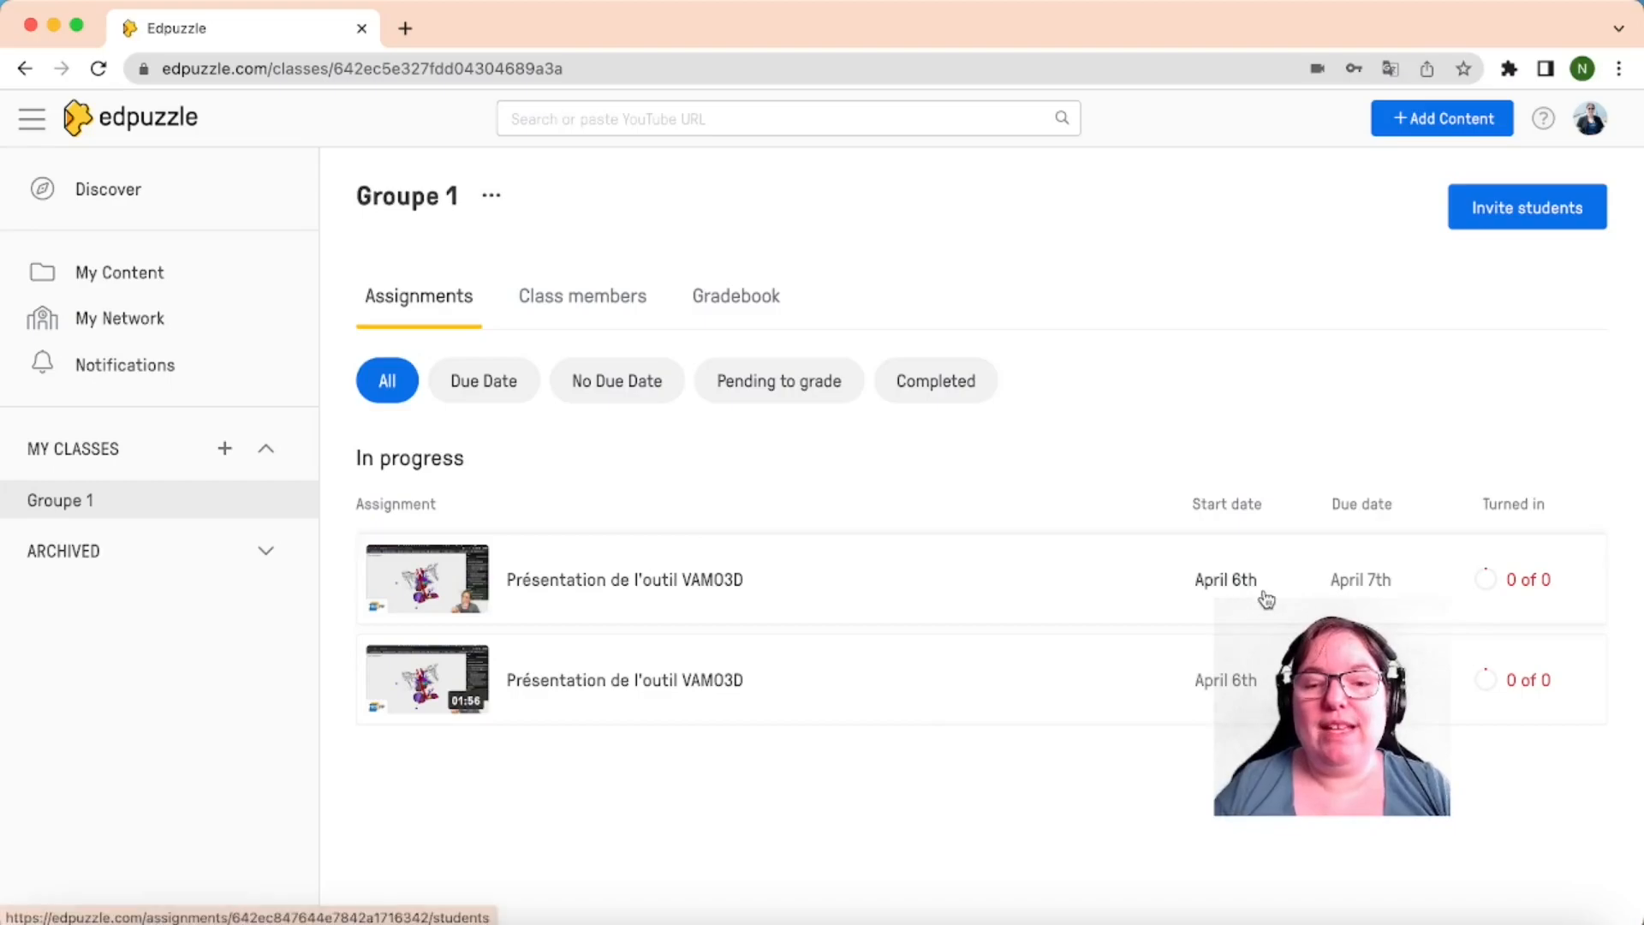
left_click(549, 297)
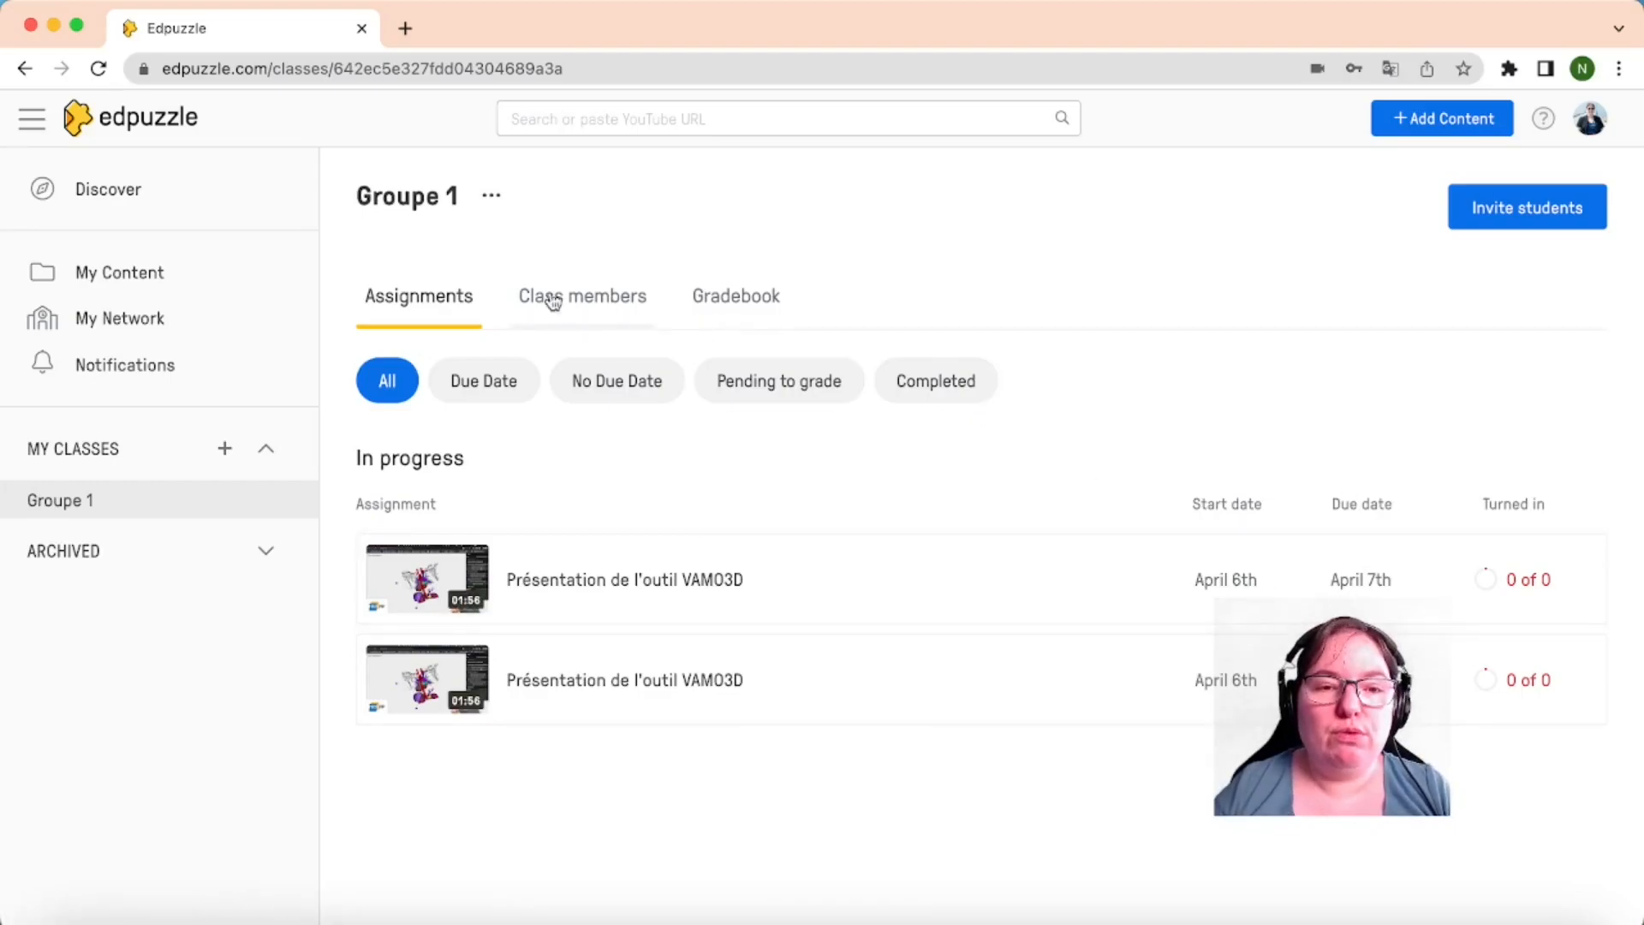
left_click(753, 299)
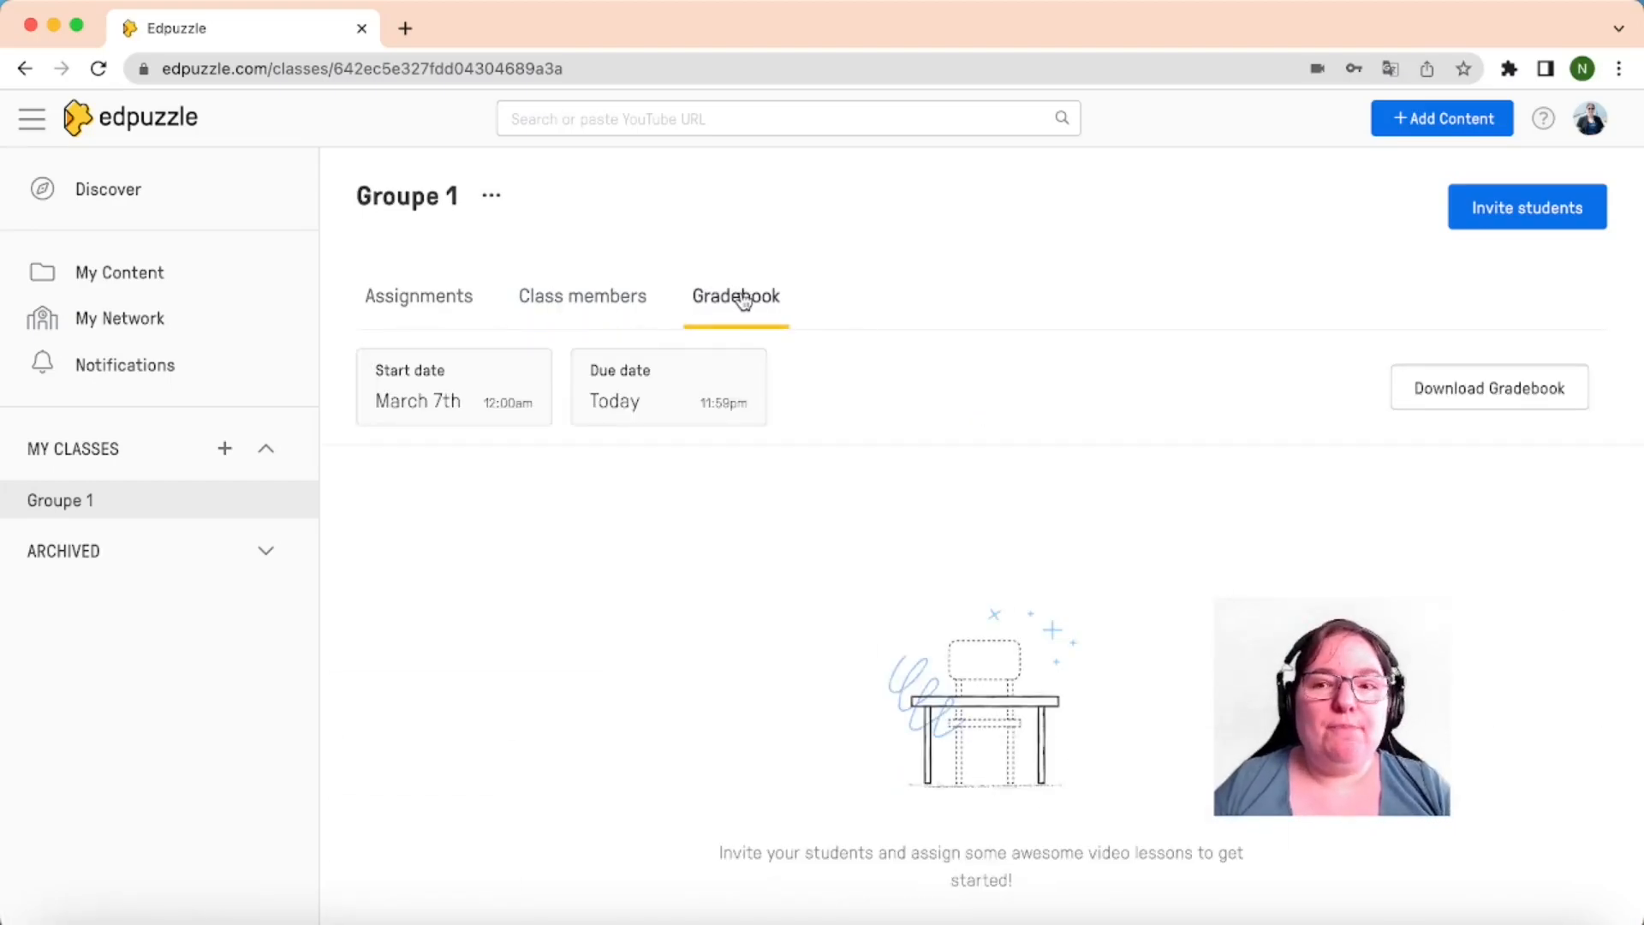
left_click(1593, 125)
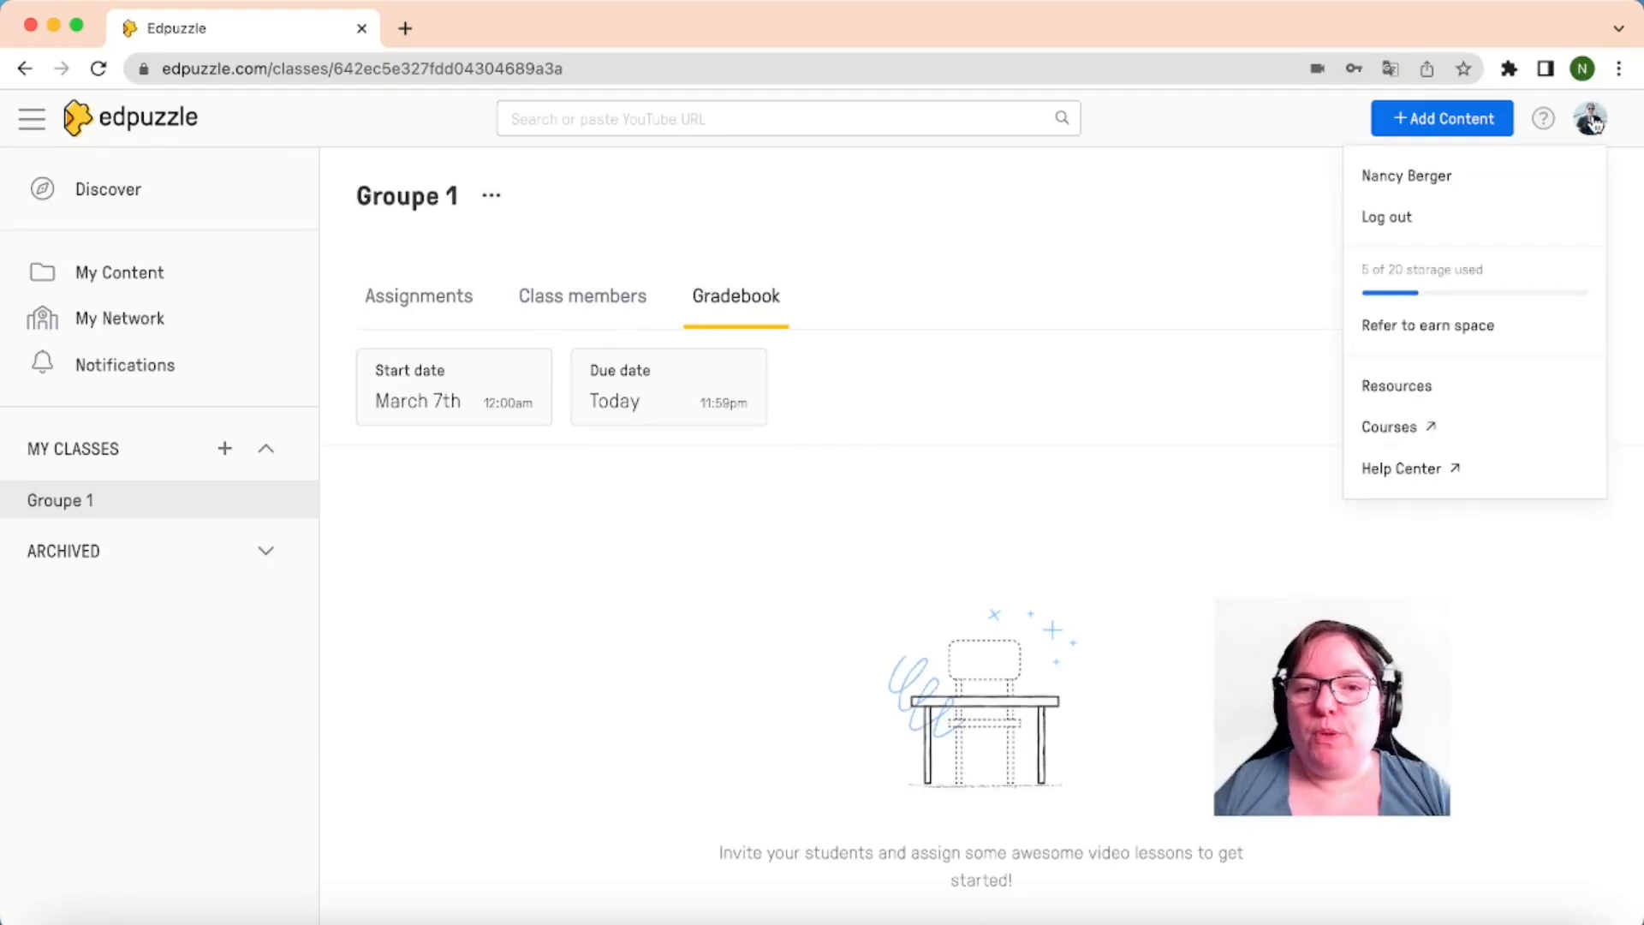